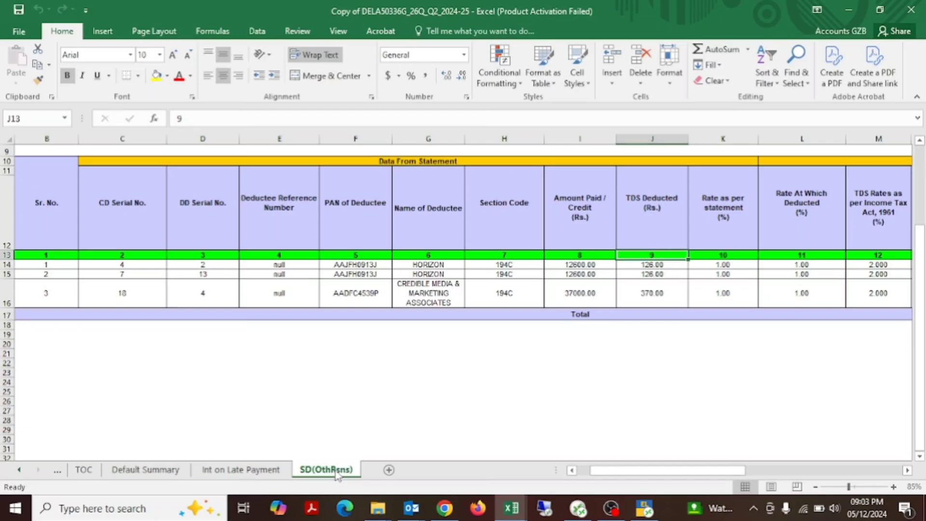
Step: Look over the Int on Late Payment and TOC sheets, ending on the SD(OthRsns) sheet
click(240, 469)
scroll(499, 270, up, 6)
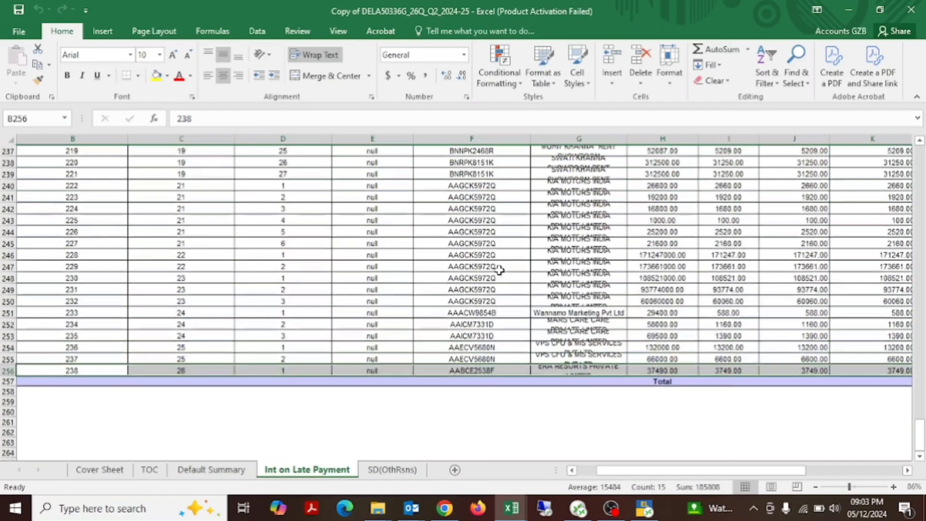
key(ctrl+Page_Up)
key(ctrl+Page_Up)
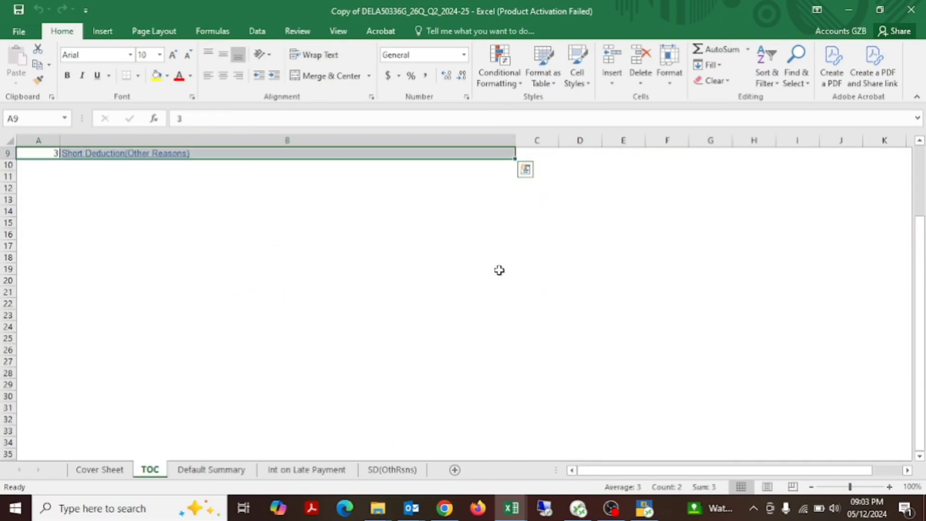
key(ctrl+Page_Down)
key(ctrl+Page_Down)
key(ctrl+Page_Down)
Step: Examine the SD(OthRsns) table's processed data through to the Short Deduction column
scroll(499, 270, right, 4)
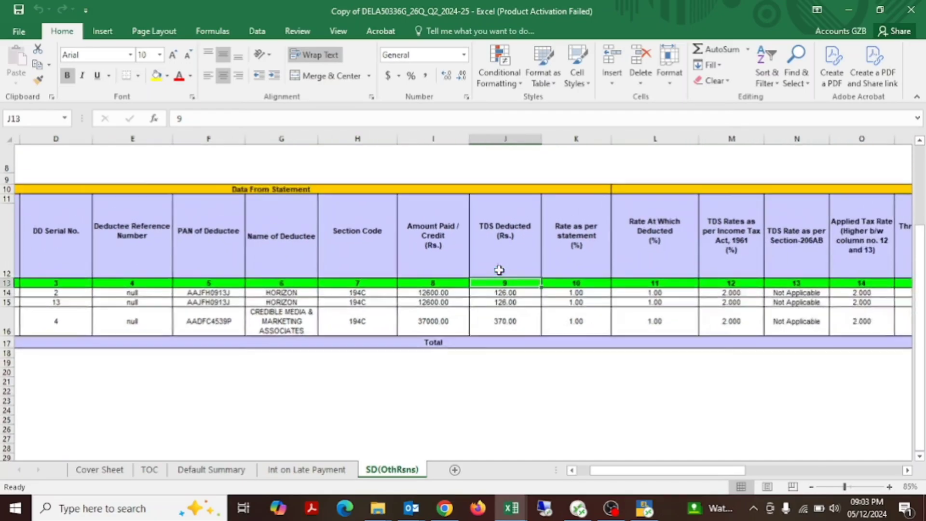
scroll(559, 297, right, 5)
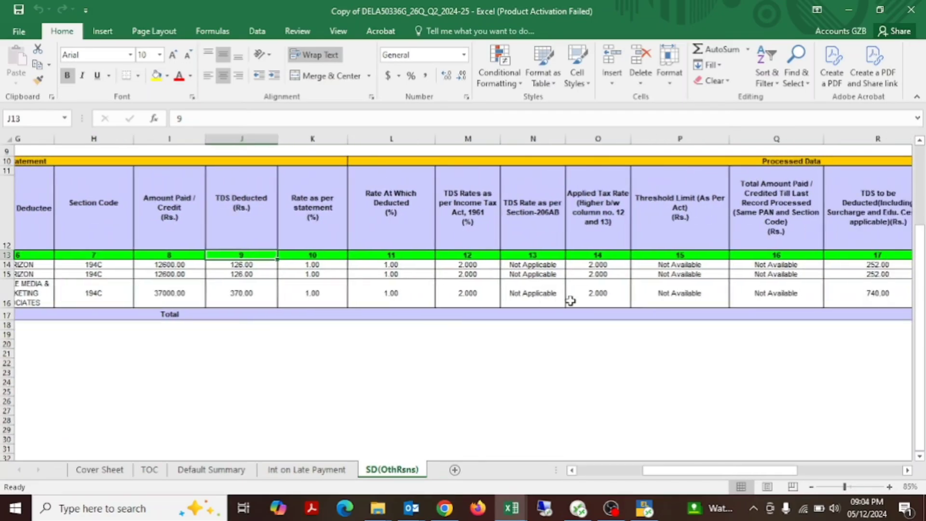
scroll(571, 301, right, 2)
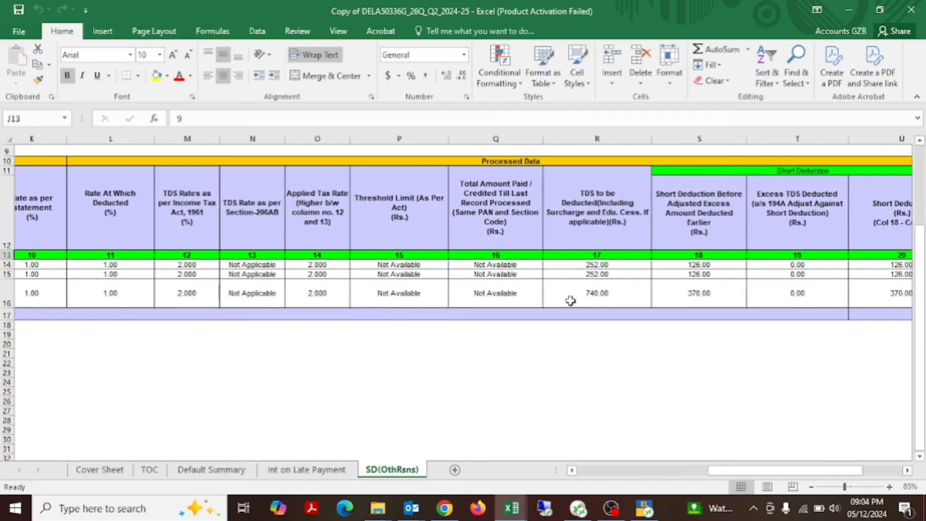
click(790, 284)
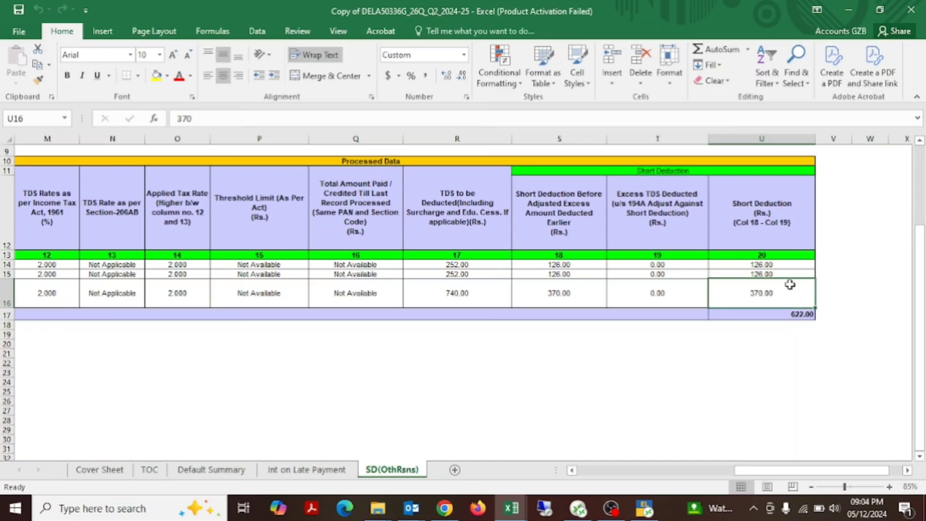
key(Up)
key(Up)
key(Up)
key(Up)
key(Down)
Step: Trace the table from the short deduction figures back through the rate and amount columns to the PAN of Deductee column
key(Left)
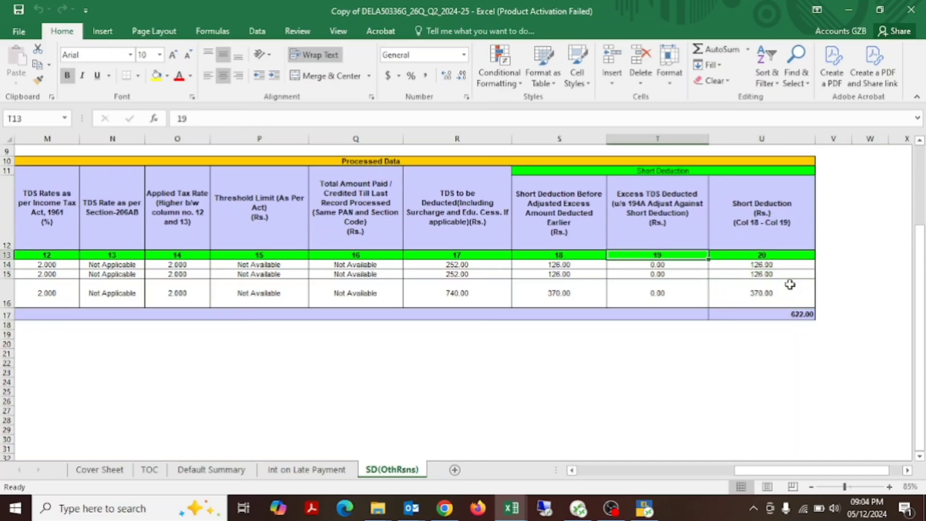
key(Left)
key(Left)
key(Left)
key(Left)
key(Down)
key(Left)
key(Left)
key(Left)
key(Left)
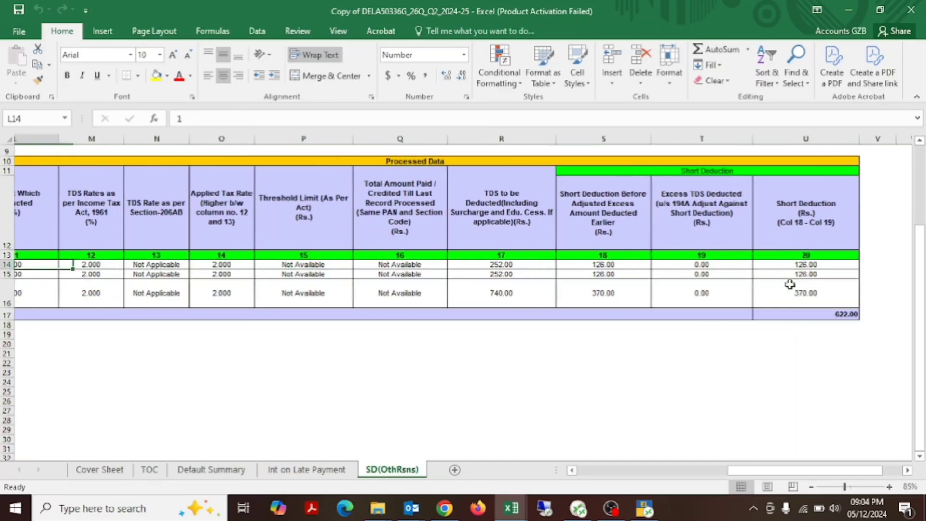
key(Left)
key(Left)
key(Left)
key(Left)
key(Left)
key(Left)
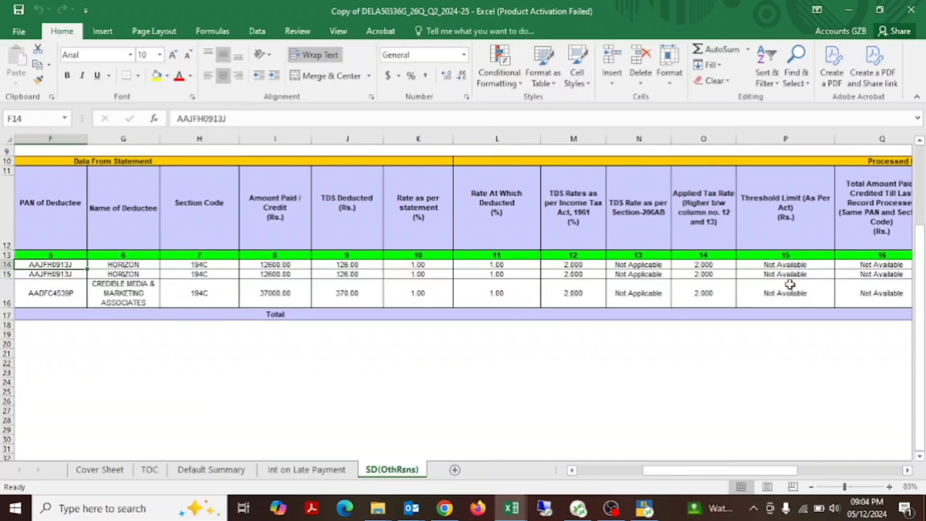
Step: Fill the Amount Paid / Credit, TDS Deducted and Rate as per statement cells (I11:K16) with yellow
key(Right)
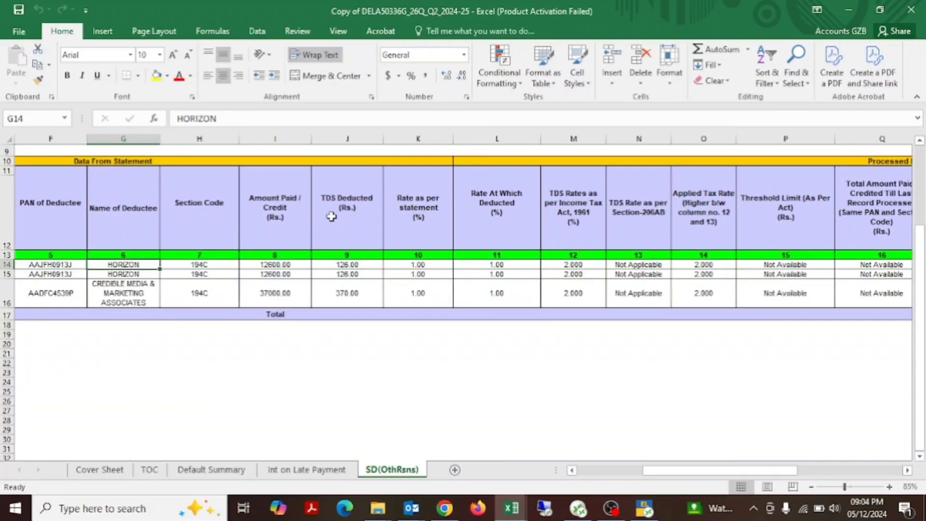
drag(289, 223, 401, 302)
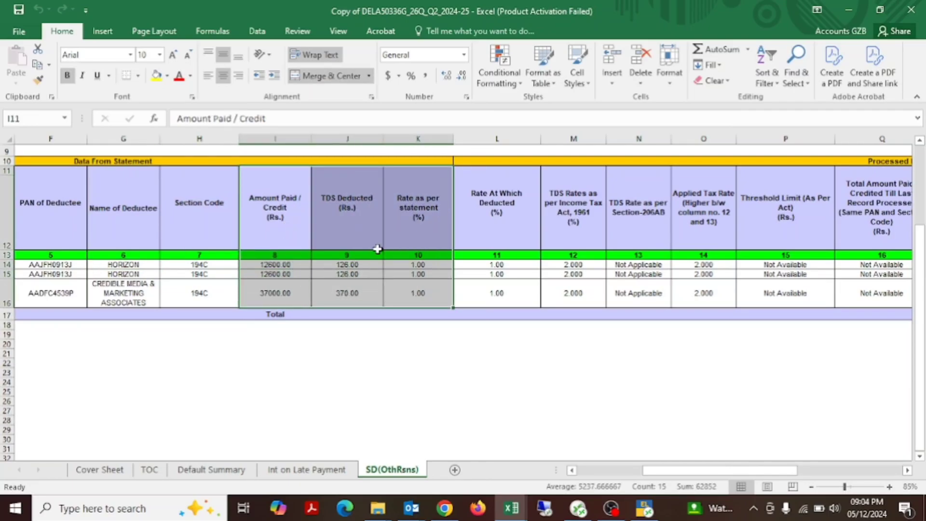
click(157, 75)
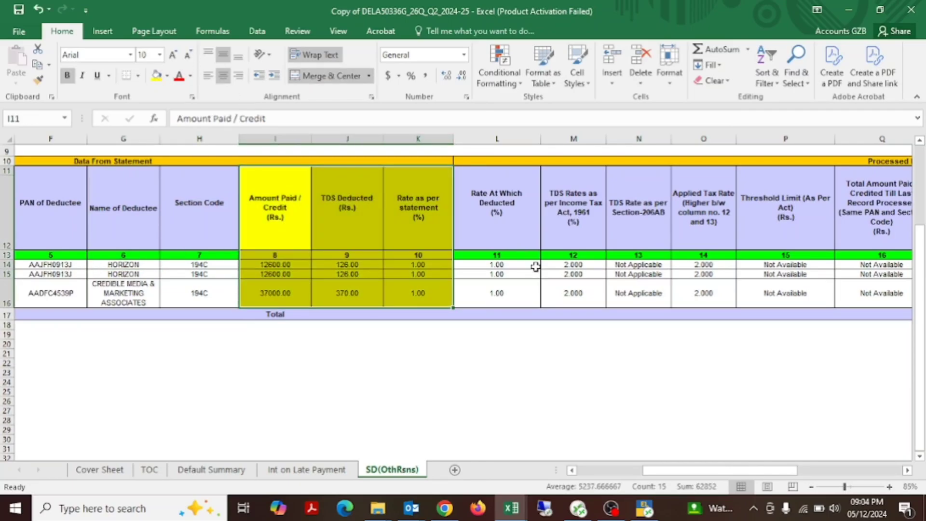
Step: Colour the text of column M, TDS Rates as per Income Tax Act, 1961, red
click(571, 192)
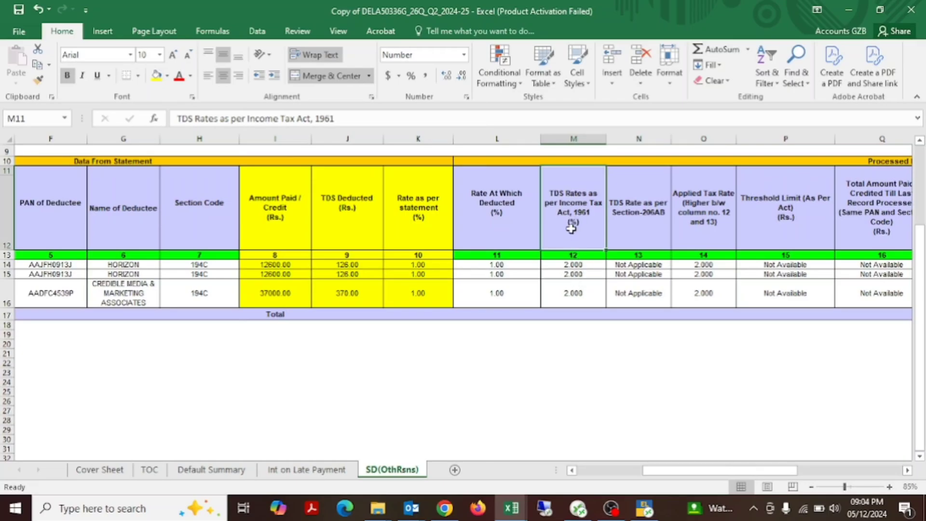
drag(572, 229, 574, 301)
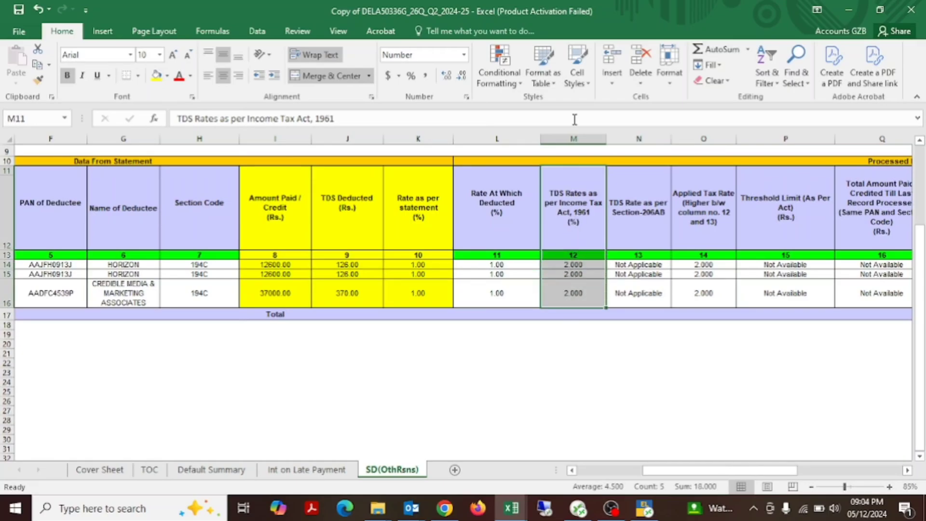
click(562, 144)
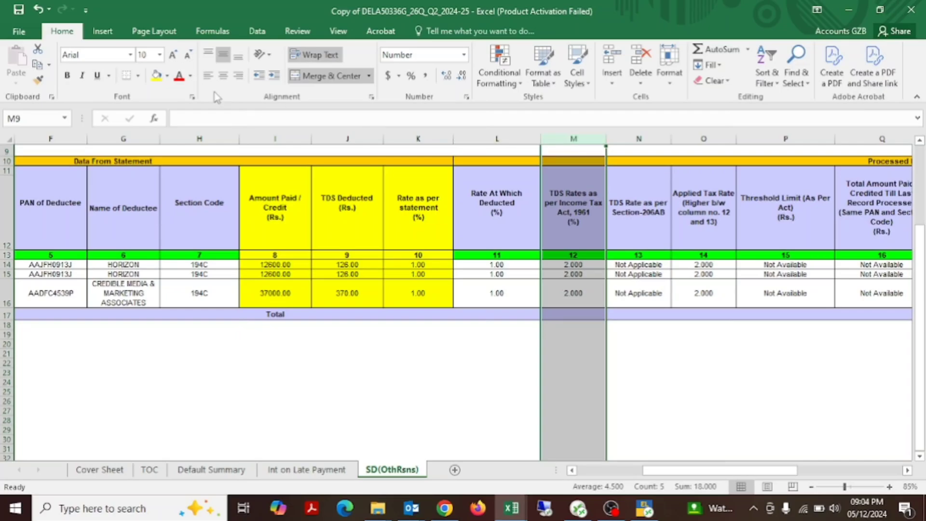
click(179, 75)
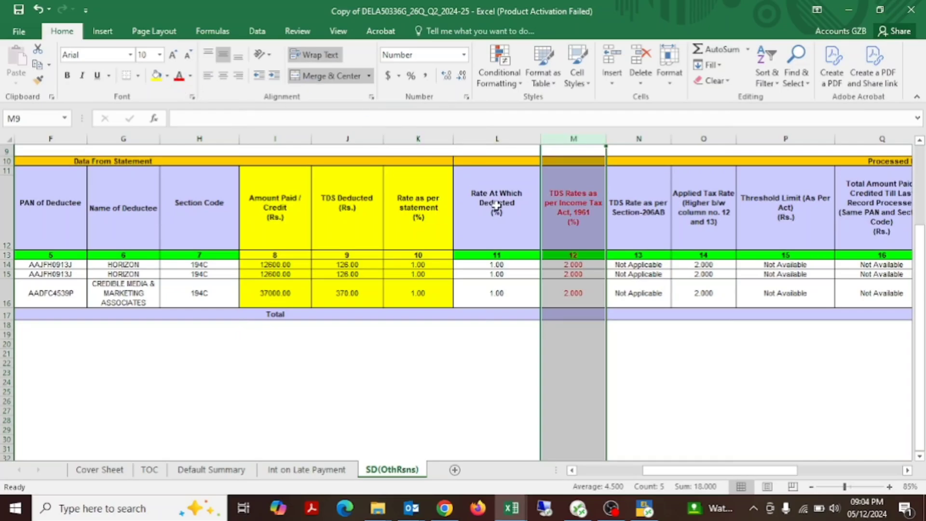
Step: Examine the processed values across to the Short Deduction column and check the first two entries' amounts
click(640, 288)
key(Right)
key(Right)
key(Right)
key(Right)
key(Right)
key(Right)
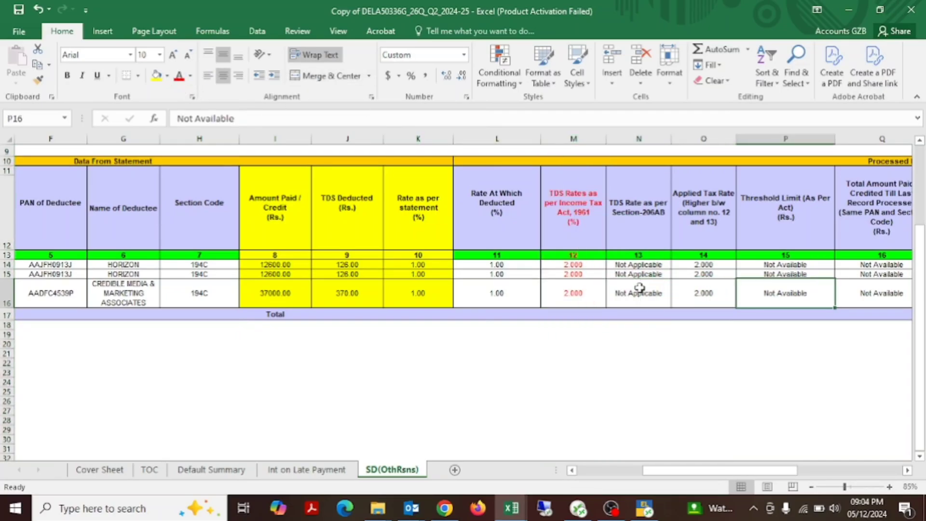
key(Up)
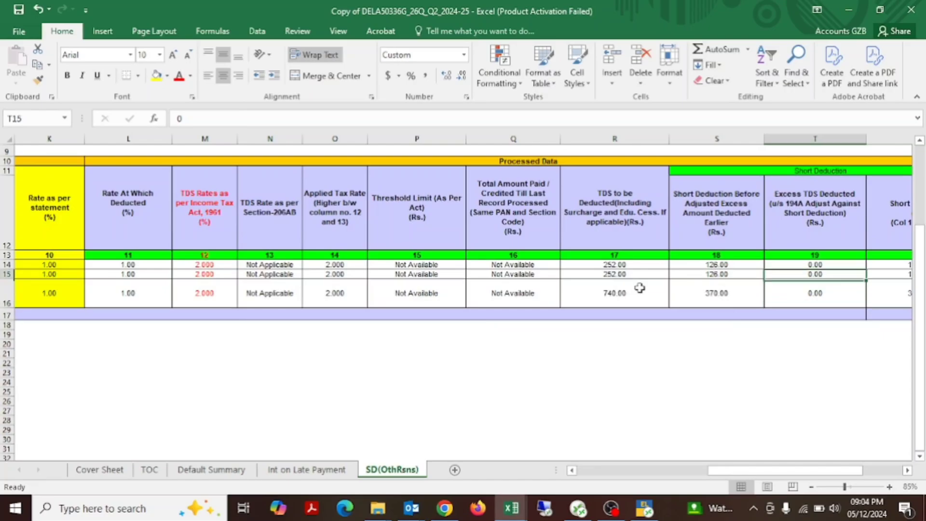
key(Right)
key(Right)
key(Left)
key(Up)
key(shift+Down)
key(shift+Down)
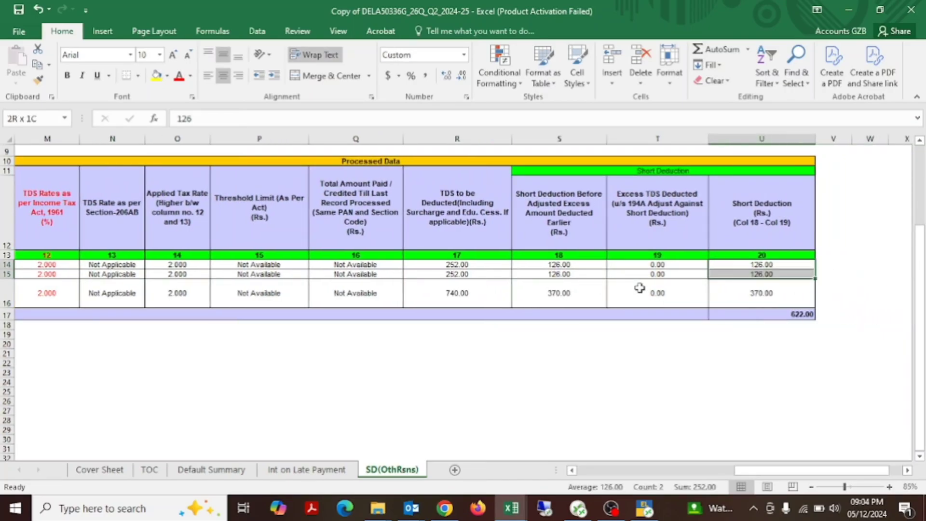
Step: Review the first entry from its serial number across to its amount paid and TDS deducted
key(ctrl+Left)
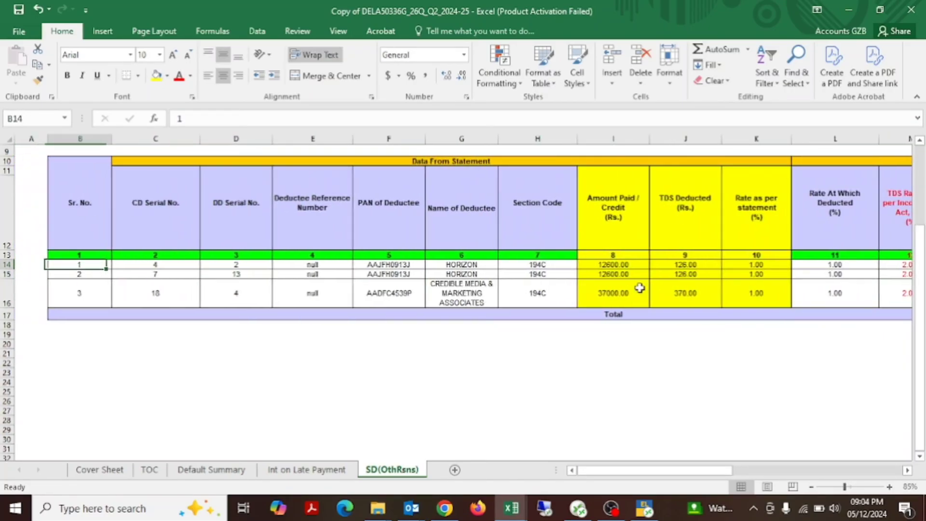
key(Right)
key(Right)
key(Right)
key(Right)
key(Right)
key(Right)
key(Right)
key(Right)
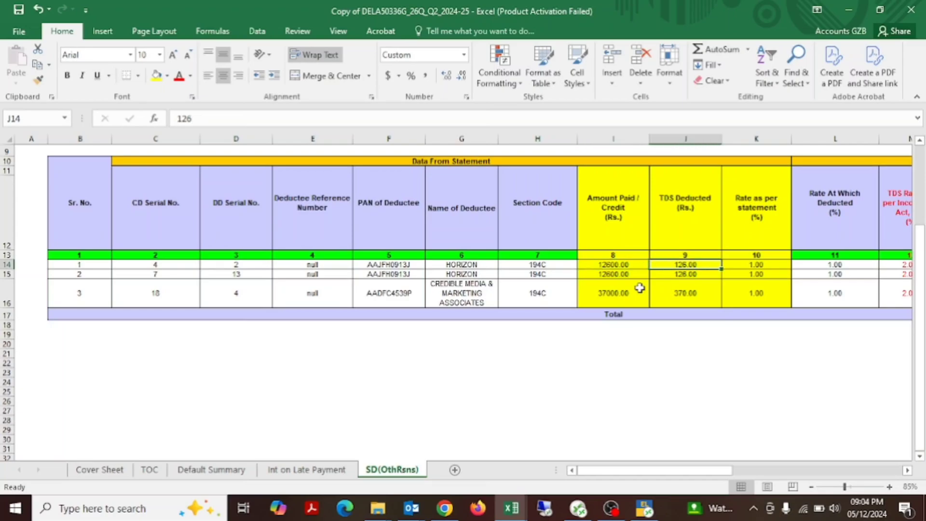
key(Left)
key(Right)
key(Up)
key(Up)
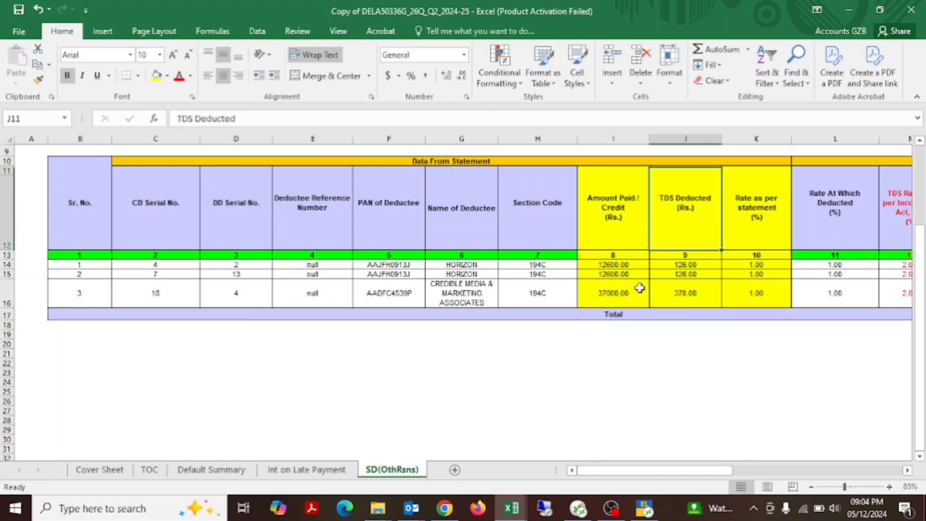
Step: Copy the Amount Paid / Credit and TDS Deducted columns (I11:J17) with their headers into a new blank workbook at A1
key(Left)
key(shift+Right)
key(shift+Down)
key(shift+Down)
key(shift+Down)
key(shift+Down)
key(shift+Down)
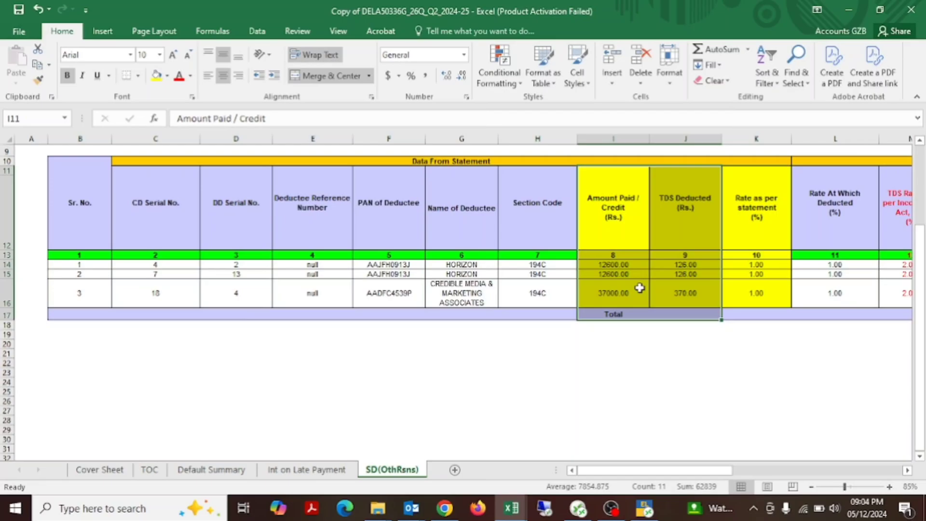
key(ctrl+c)
key(ctrl+n)
key(ctrl+v)
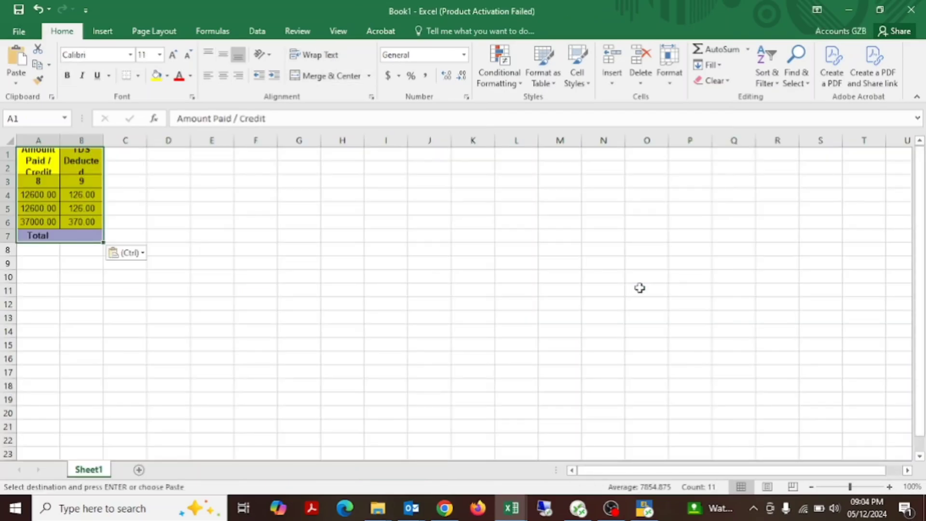
key(Escape)
Step: AutoFit the pasted columns and widen column A to give the Amount Paid / Credit header more room
key(alt+h)
key(o)
key(i)
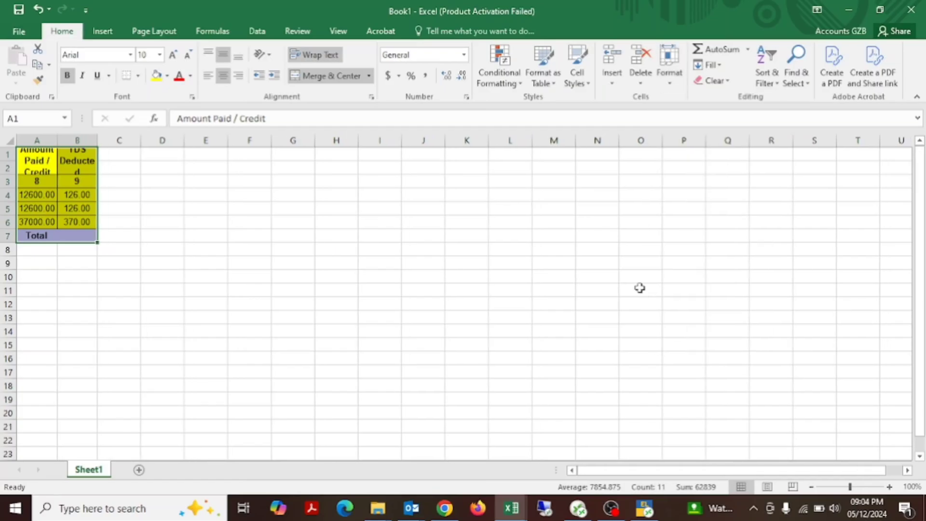
drag(57, 141, 116, 141)
Step: Insert two blank columns before the Amount Paid / Credit column in the new workbook
click(68, 140)
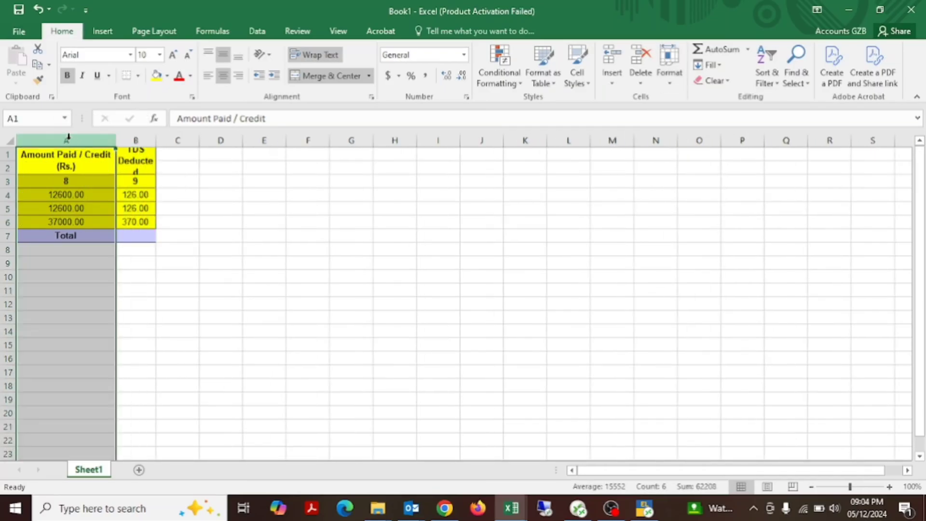
key(ctrl+plus)
key(ctrl+plus)
Step: Copy the PAN of Deductee and Name of Deductee cells (F11:G16) from the SD(OthRsns) sheet into the new workbook at A1
key(alt+Tab)
key(Down)
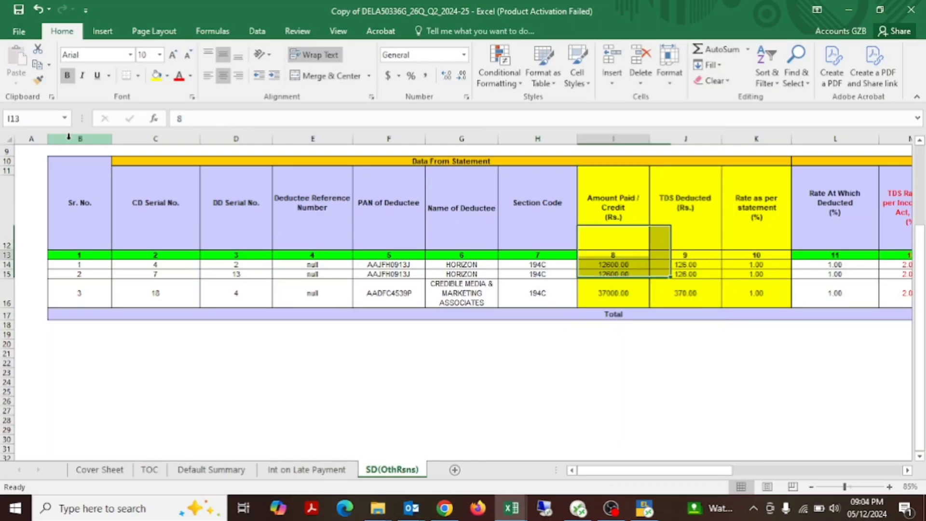
key(Left)
key(Left)
key(Left)
key(Up)
key(shift+Right)
key(shift+Down)
key(shift+Down)
key(shift+Down)
key(shift+Down)
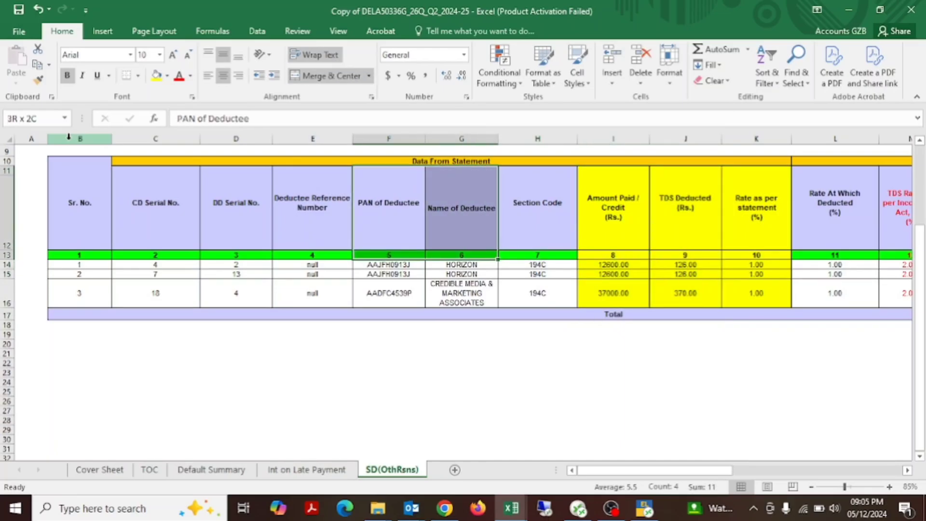
key(ctrl+c)
key(alt+Tab)
key(Up)
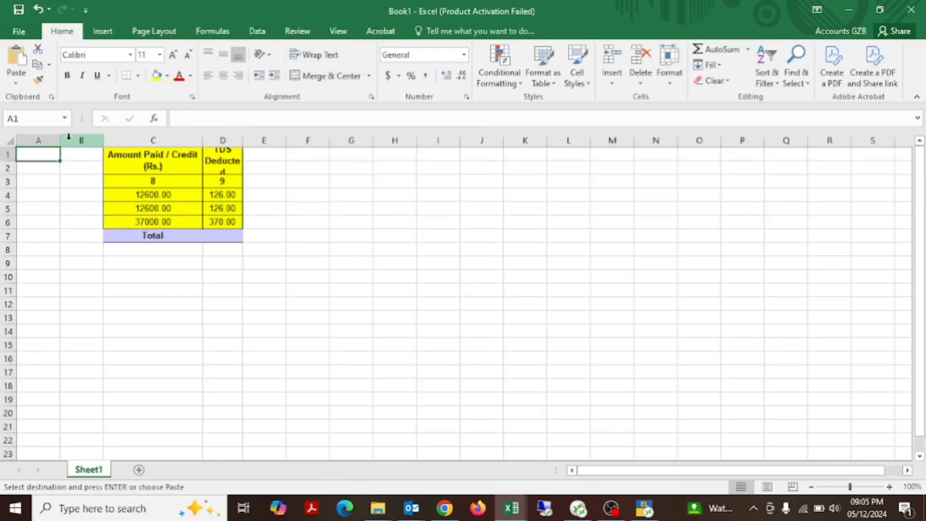
key(ctrl+v)
key(Escape)
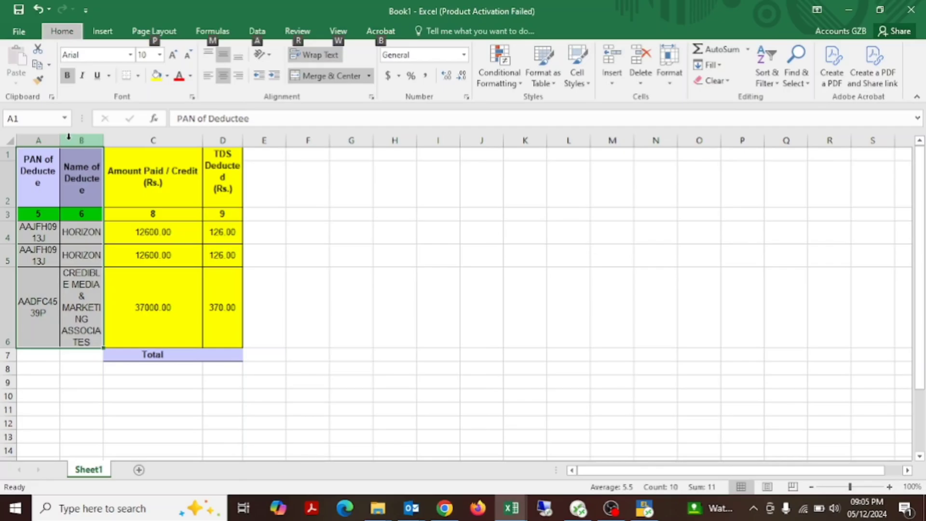
Step: AutoFit columns A and B, and widen column B so the header and company names have enough room
key(alt+h)
key(o)
key(i)
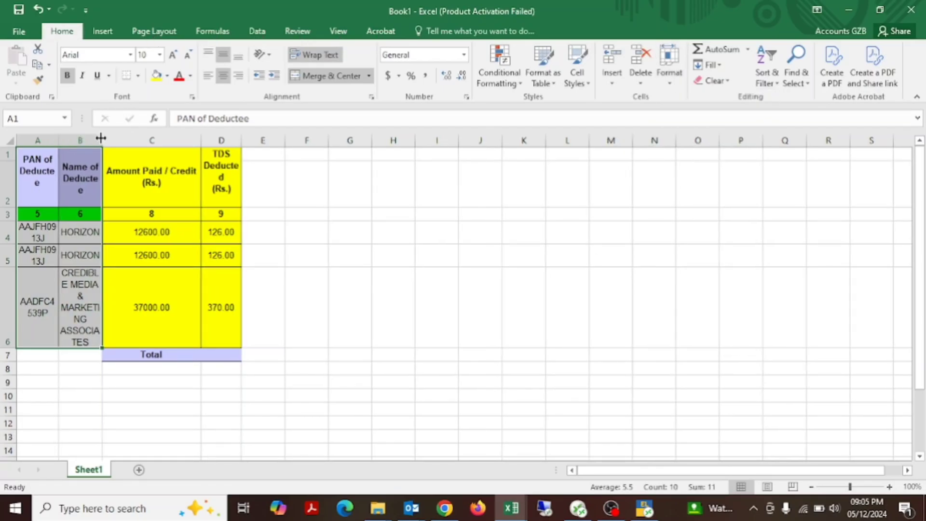
drag(101, 139, 221, 146)
click(293, 254)
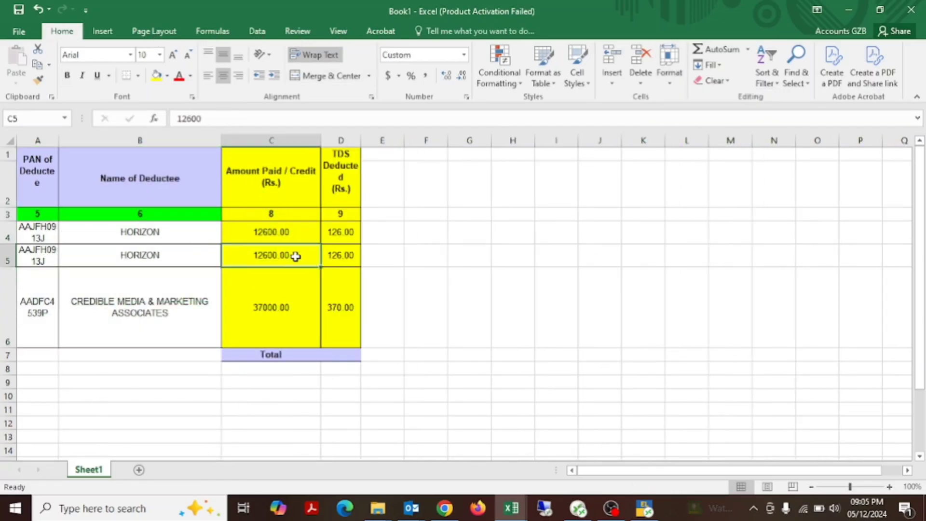
Step: Remove the fill colour from rows 1 to 8 containing the pasted table
click(273, 190)
key(shift+space)
key(shift+Down)
key(shift+Down)
key(shift+Down)
key(shift+Down)
key(shift+Down)
key(shift+Down)
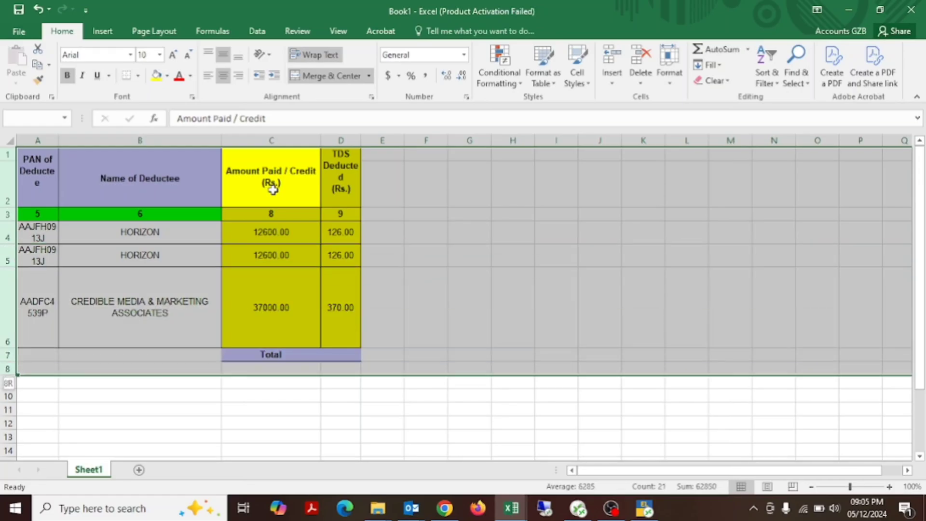
key(alt)
key(h)
key(h)
key(n)
Step: Widen the PAN of Deductee column so each PAN fits on one line
key(Right)
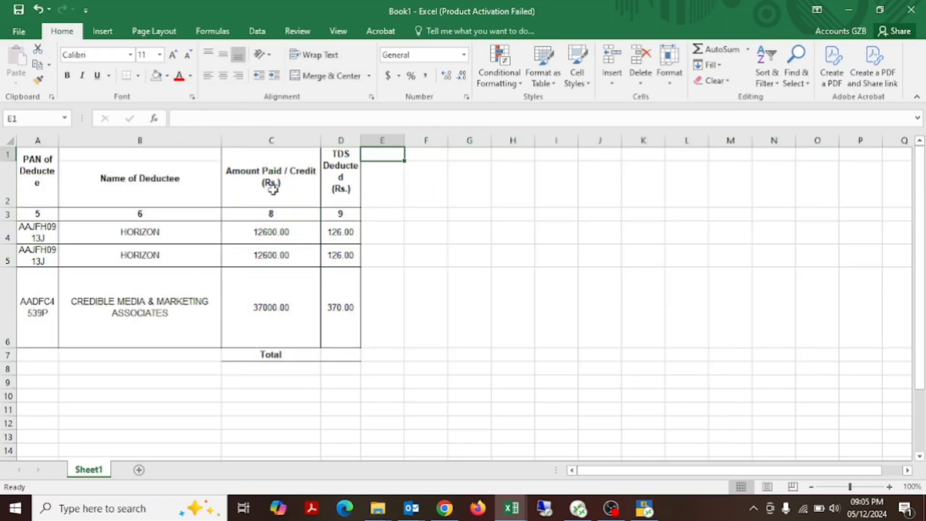
drag(58, 140, 128, 143)
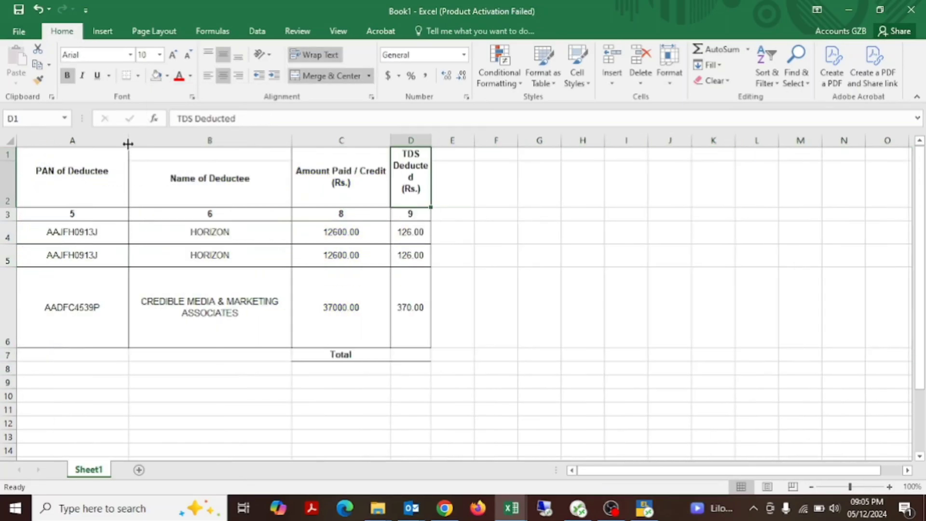
Step: Reduce the height of header row 2 and of row 6 in the pasted table
drag(14, 205, 7, 184)
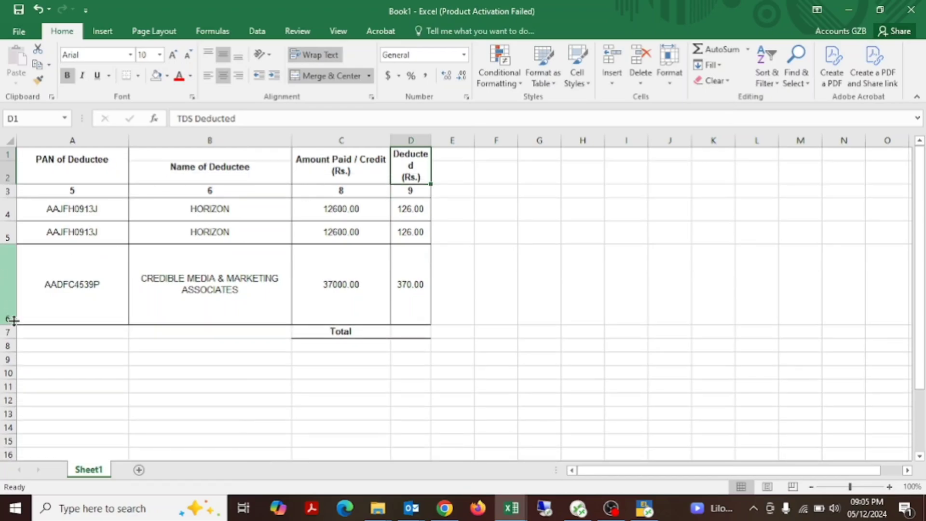
drag(13, 320, 19, 270)
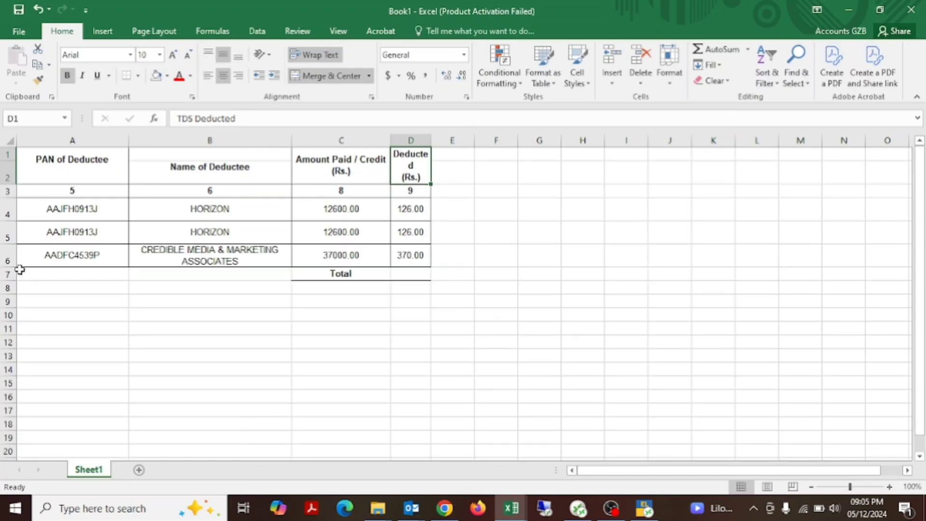
Step: Enter the header RATE in cell E2 beside the TDS Deducted column
click(436, 263)
key(Up)
key(Up)
key(Up)
key(Up)
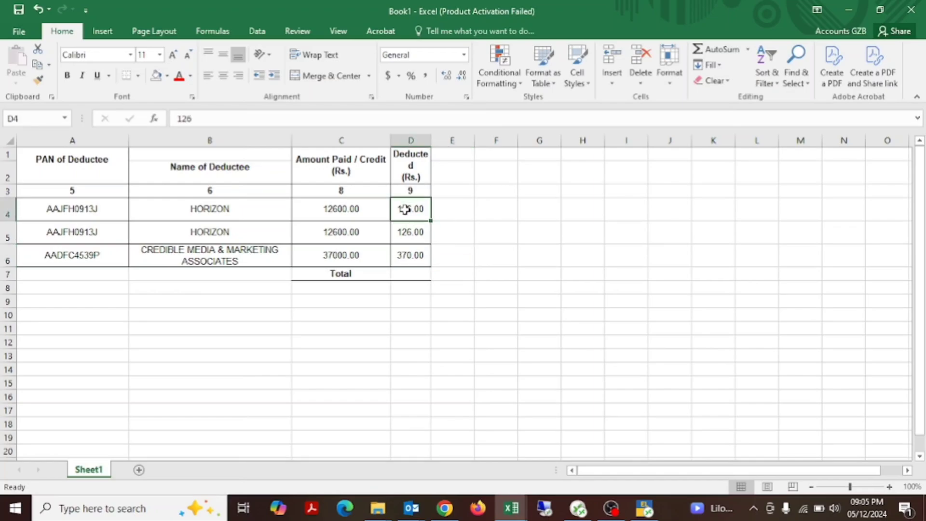
text(ra)
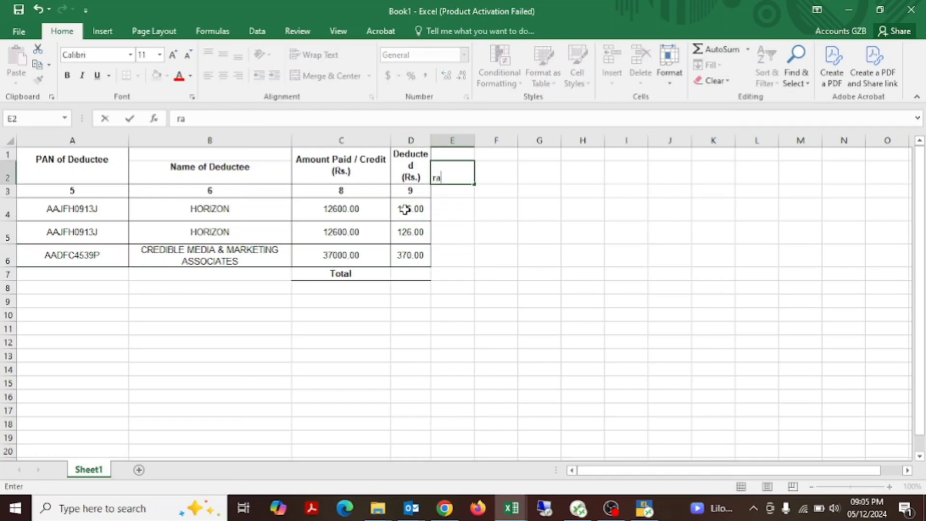
text(te)
key(BackSpace)
key(BackSpace)
key(BackSpace)
key(BackSpace)
key(Caps_Lock)
text(RTA)
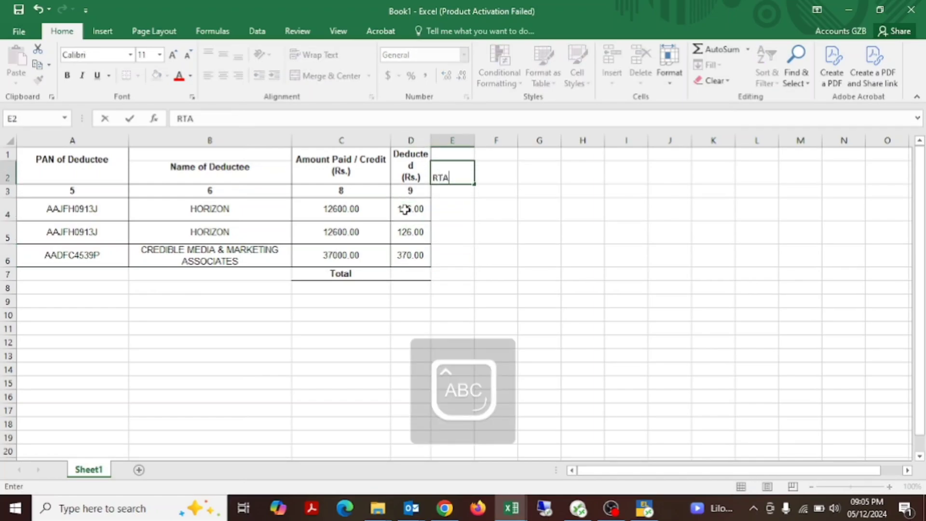
key(Escape)
text(RATE)
key(Return)
key(Return)
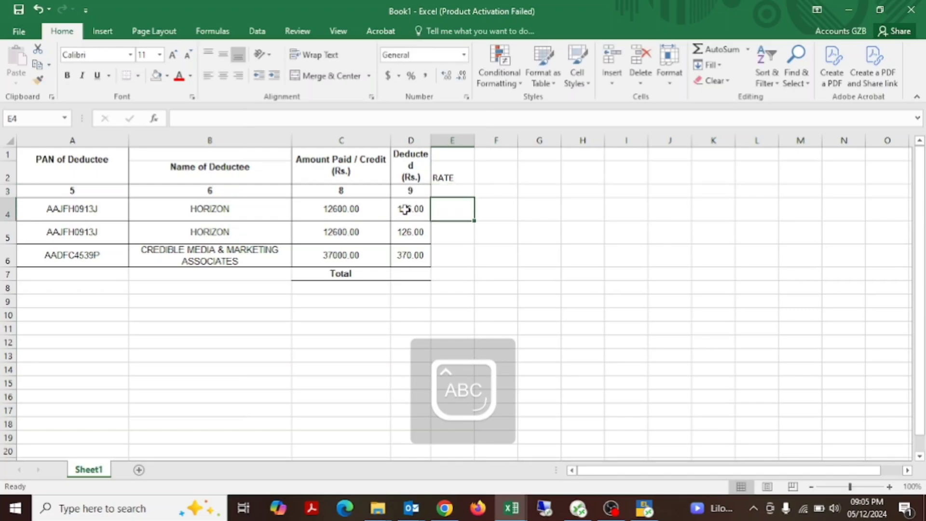
Step: Calculate the deduction rate in E4 with =D4/C4*100 and fill the formula down to E6
text(=)
key(Left)
text(/)
key(Left)
key(Left)
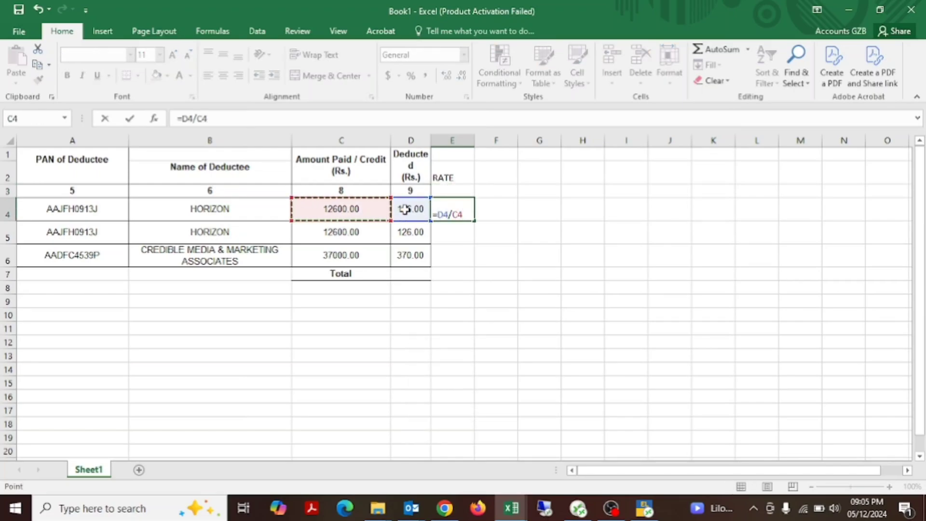
text(*100)
key(Return)
key(Up)
key(shift+Down)
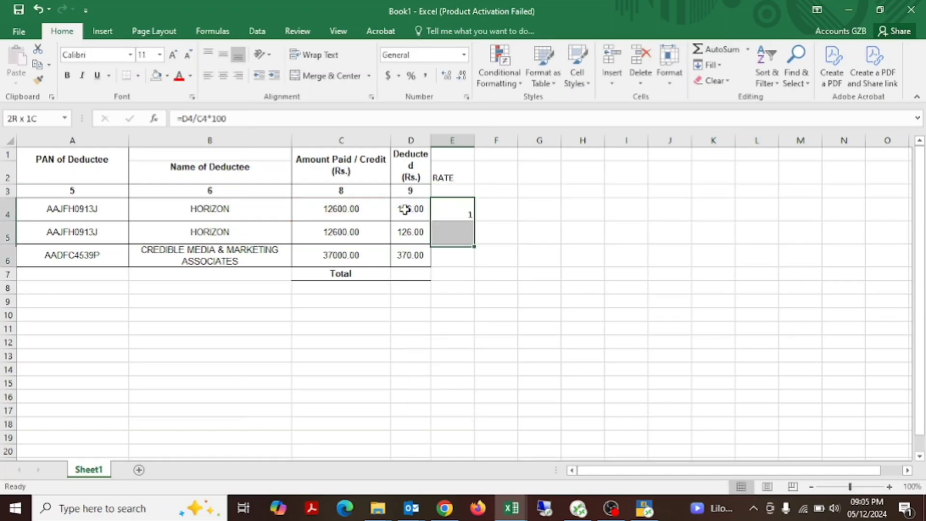
key(shift+Down)
key(ctrl+d)
Step: Copy the TDS Rates as per Income Tax Act, 1961 column (M11:M18) from the SD(OthRsns) sheet of the justification report
key(alt+Tab)
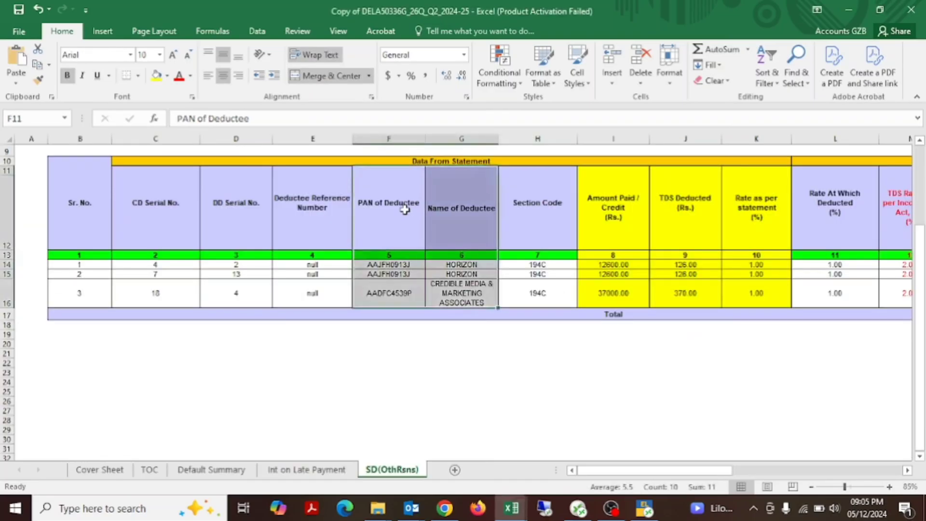
key(alt+Tab)
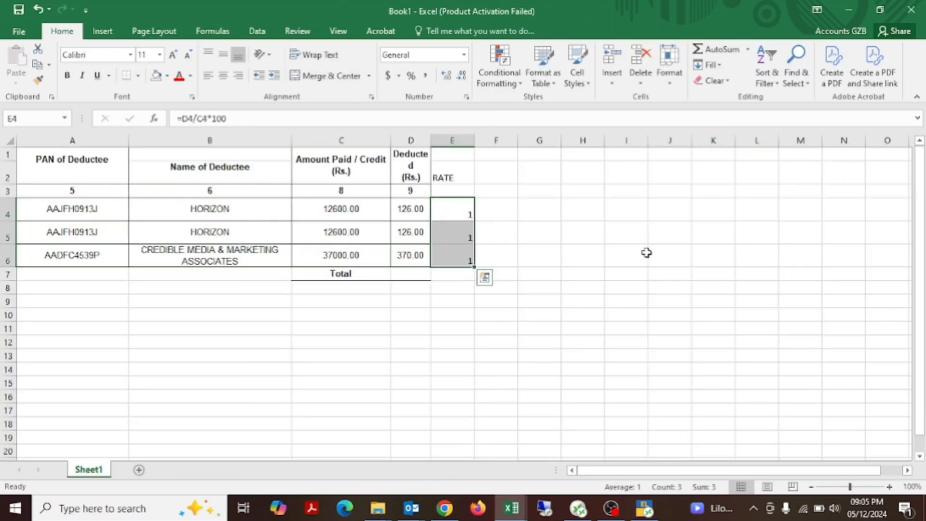
key(Up)
key(Up)
key(alt+Tab)
key(Right)
key(Right)
key(Right)
key(Right)
key(Right)
key(Down)
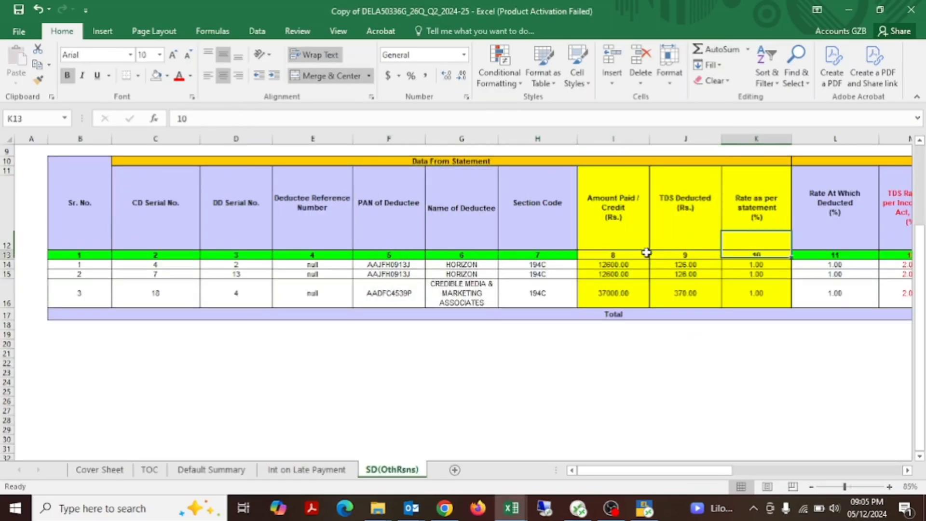
key(Right)
key(Right)
key(Right)
key(Down)
key(Up)
key(Left)
key(Up)
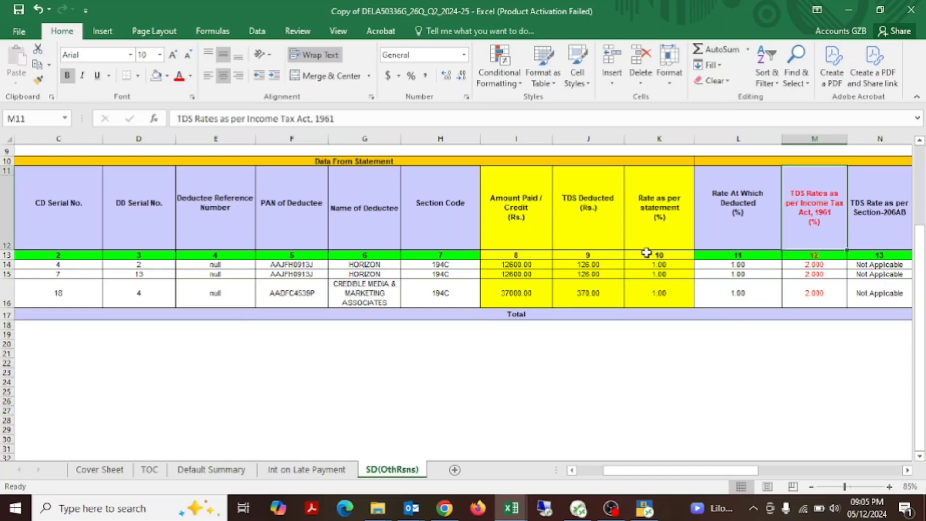
key(shift+Down)
key(shift+Down)
key(shift+Down)
key(shift+Down)
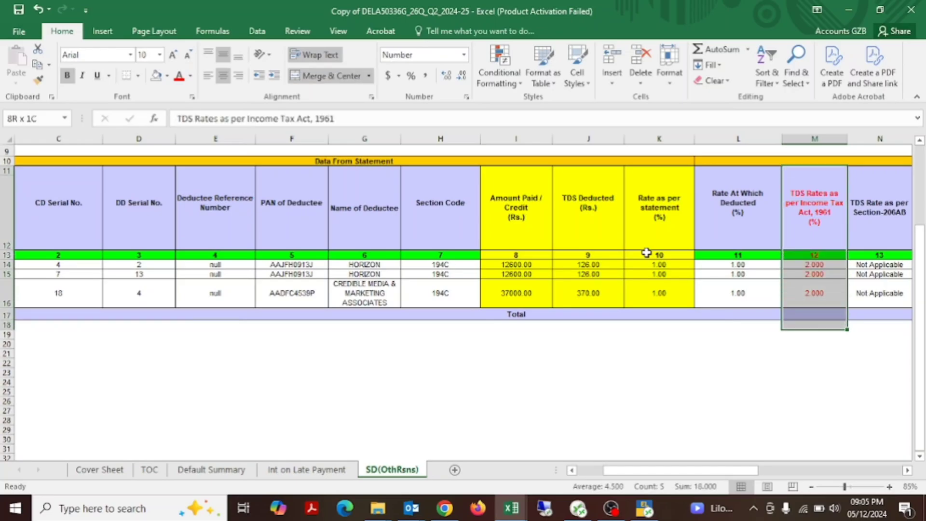
key(ctrl+c)
Step: Paste the copied TDS rates into column F of the new workbook and move them up to start at F1
key(alt+Tab)
key(Right)
key(Up)
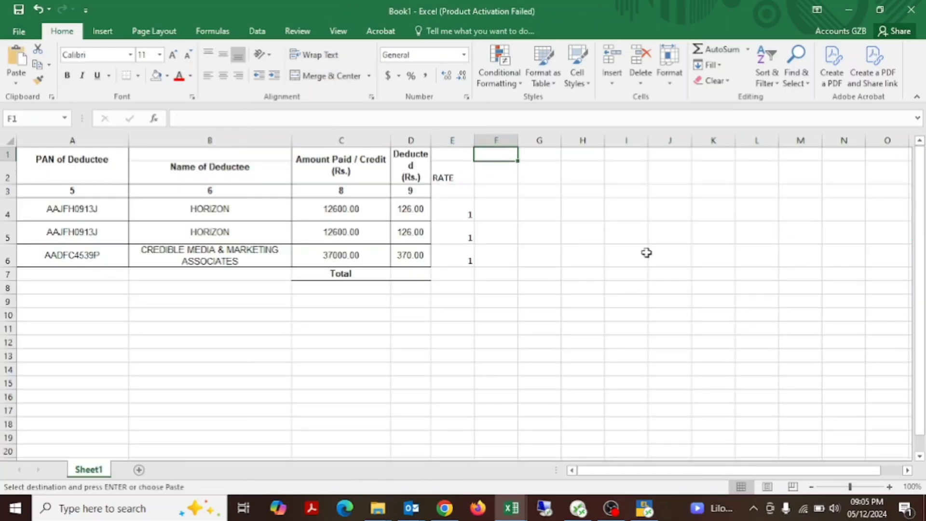
key(Down)
key(Return)
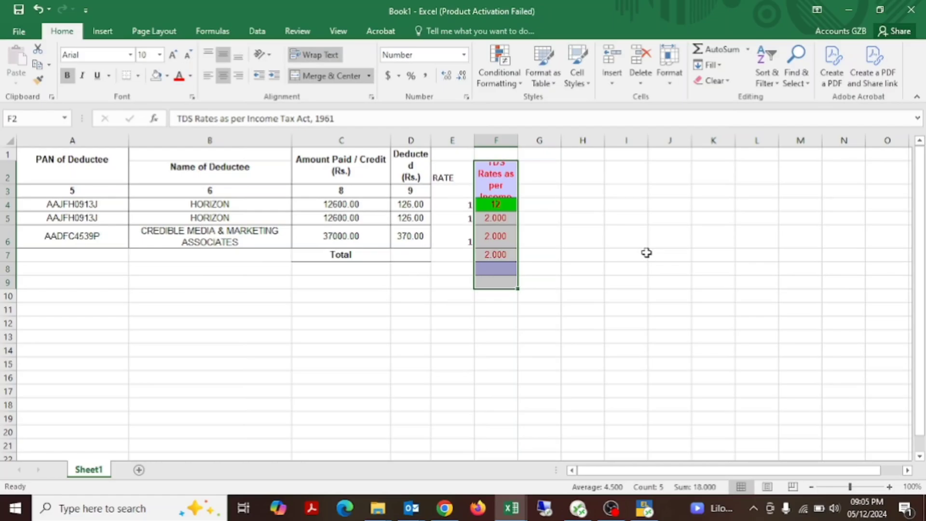
key(ctrl+c)
key(Up)
key(Return)
key(Return)
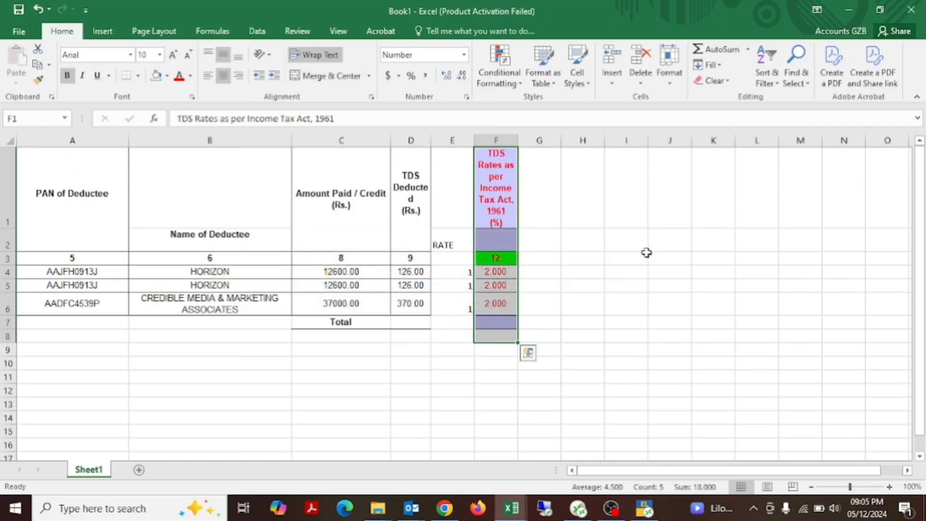
Step: Examine the Short Deduction column (U12:U17) in the SD(OthRsns) sheet of the justification report
key(Down)
key(Down)
key(Down)
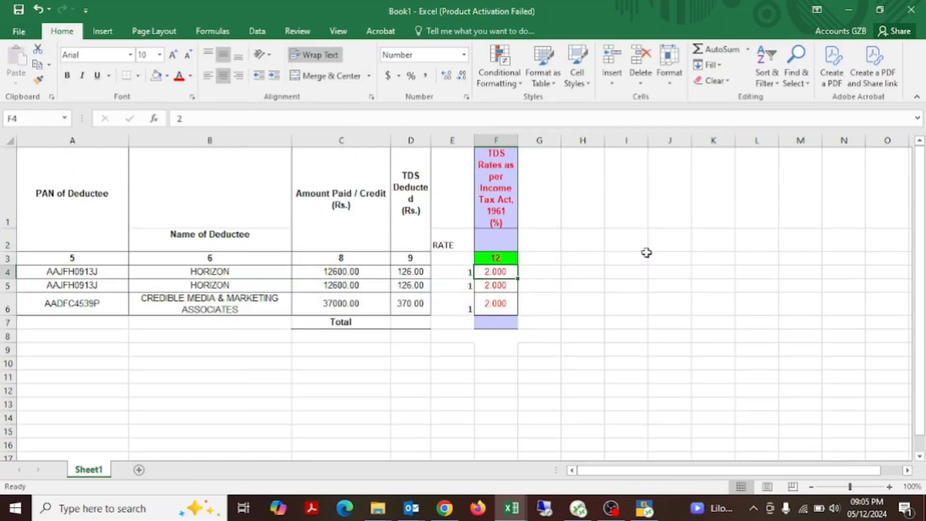
key(alt+Tab)
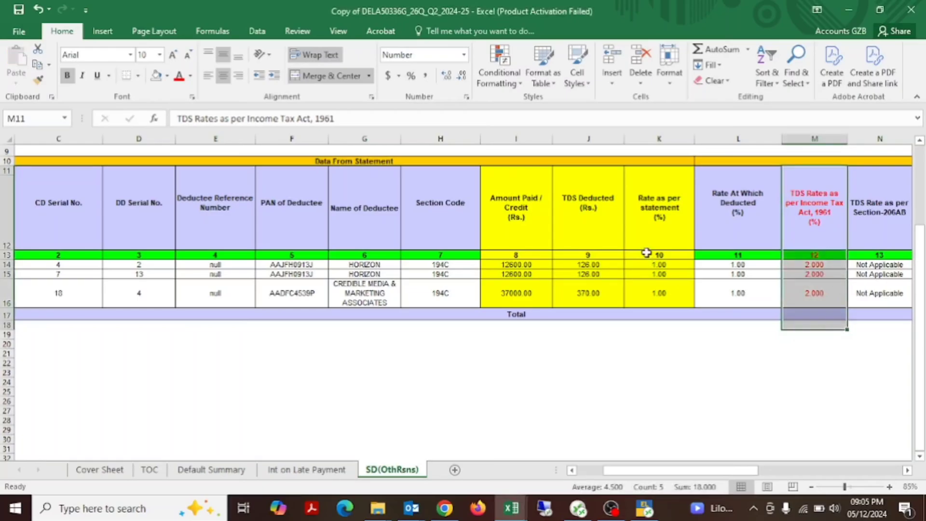
key(Right)
key(Right)
key(Right)
key(Right)
key(Right)
key(Right)
key(Right)
key(Right)
key(Right)
key(Right)
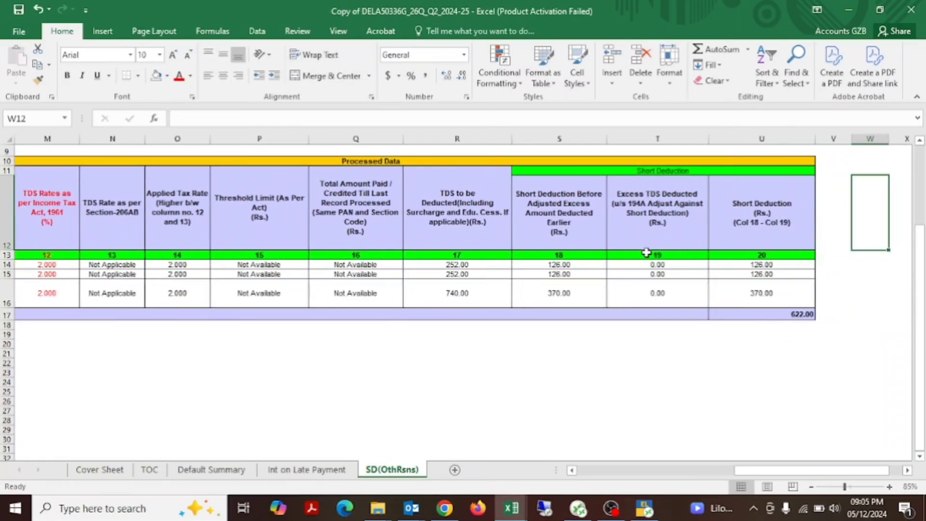
key(Left)
key(Left)
key(ctrl+shift+Down)
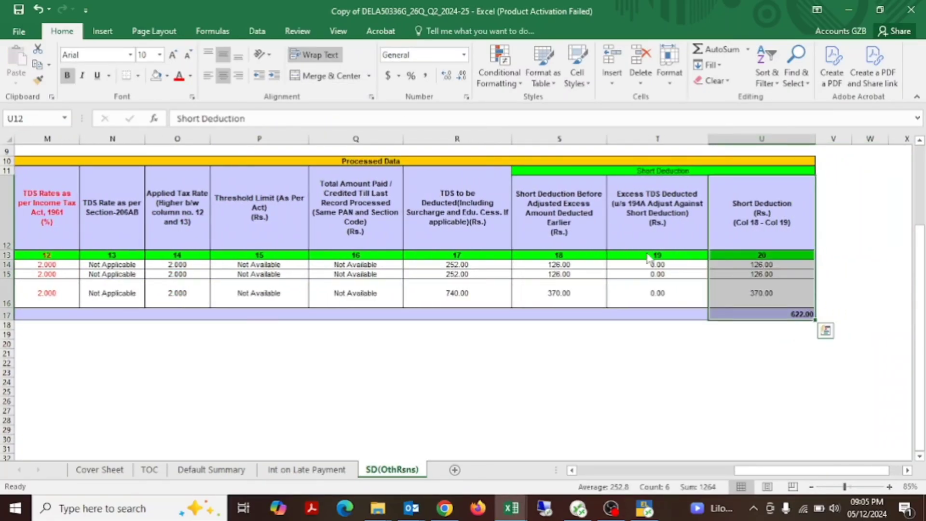
Step: Review the deductees' PAN, name, amount paid and TDS deducted entries in A4:D6 of the new workbook
key(alt+Tab)
key(Up)
key(Left)
key(Left)
key(Left)
key(Down)
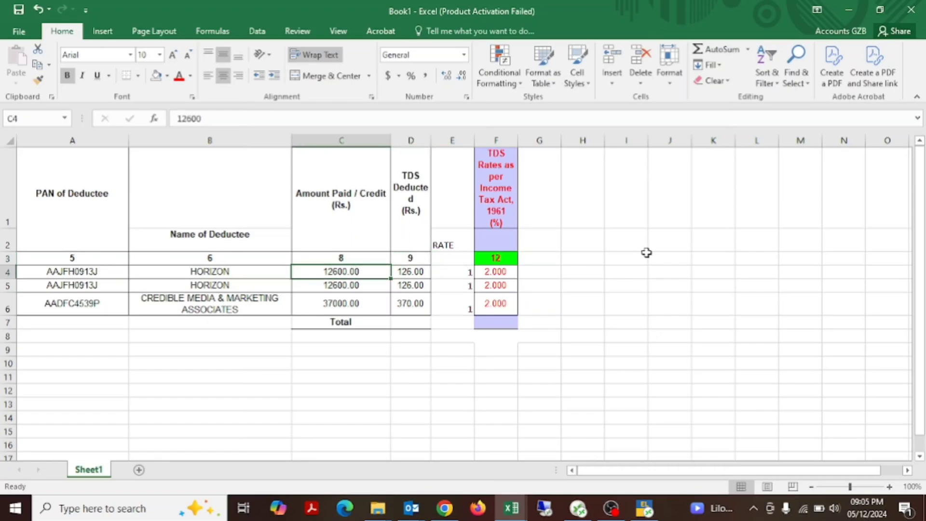
key(Right)
key(shift+Left)
key(shift+Left)
key(shift+Left)
key(shift+Down)
key(shift+Down)
key(shift+Down)
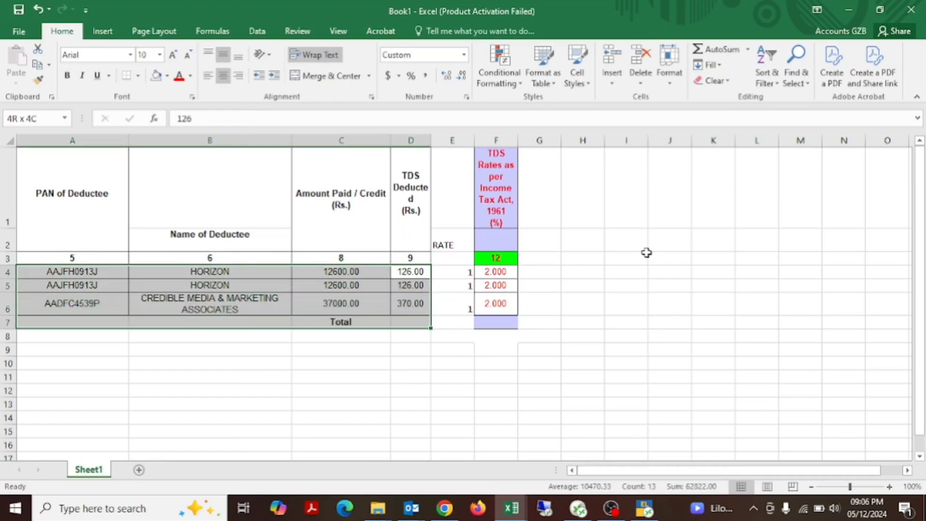
key(shift+Up)
Step: Compare the first deductee's amount paid and TDS deducted with the rate required by the Income Tax Act
key(Right)
key(Right)
key(Right)
key(Right)
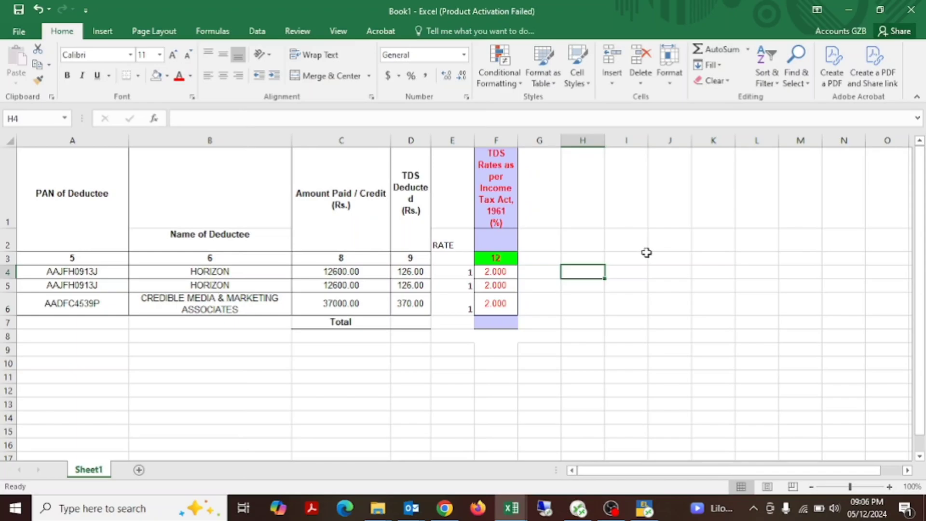
key(Left)
key(Left)
key(Left)
key(Left)
key(Left)
key(Left)
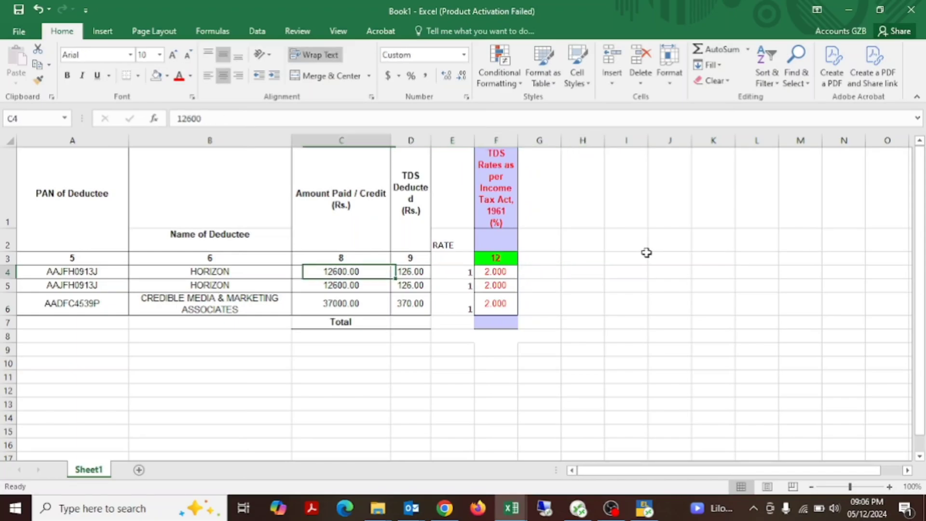
key(Right)
key(F2)
key(Escape)
key(Right)
key(Right)
key(Right)
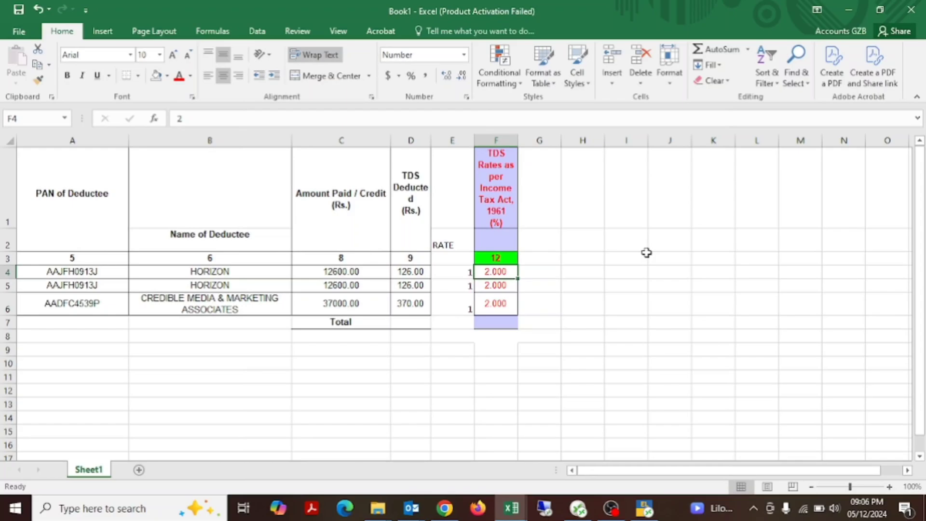
key(Up)
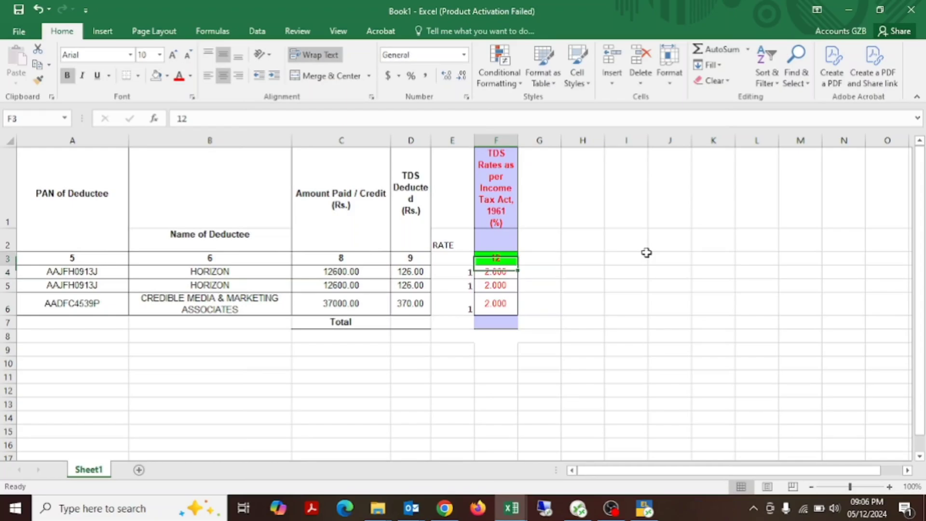
Step: Apply all borders to the table in A1:E6 and go to cell H4
key(Left)
key(Up)
key(shift+Up)
key(shift+Left)
key(shift+Left)
key(shift+Left)
key(shift+Left)
key(shift+Down)
key(shift+Down)
key(shift+Down)
key(shift+Down)
key(shift+Down)
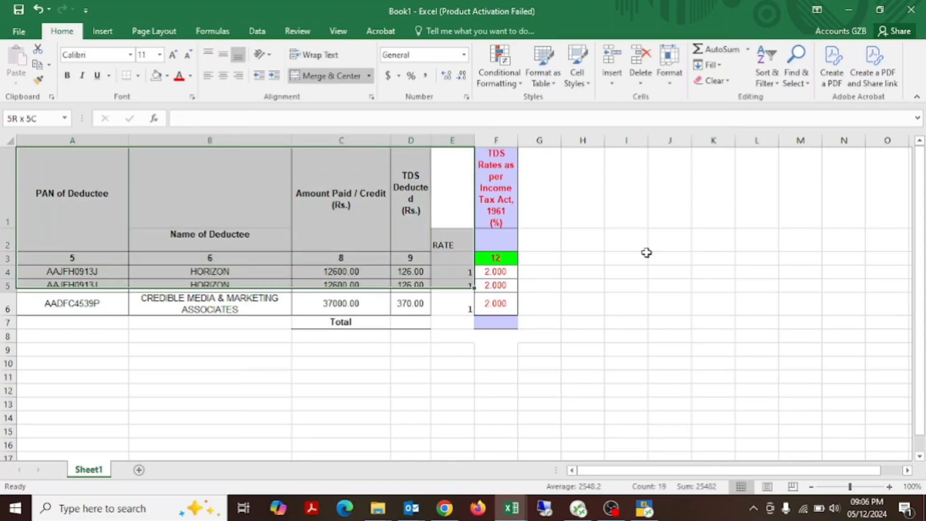
key(shift+Up)
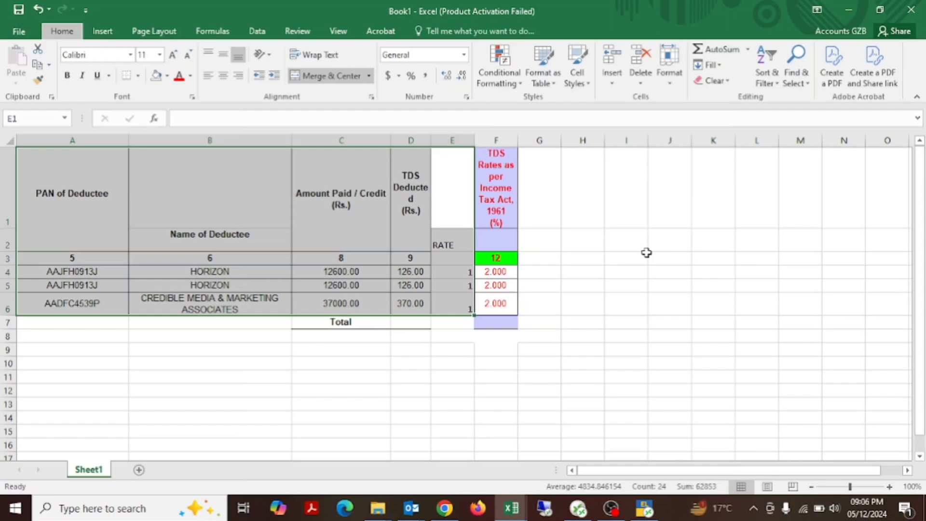
key(Right)
key(Right)
key(Right)
key(Down)
key(Down)
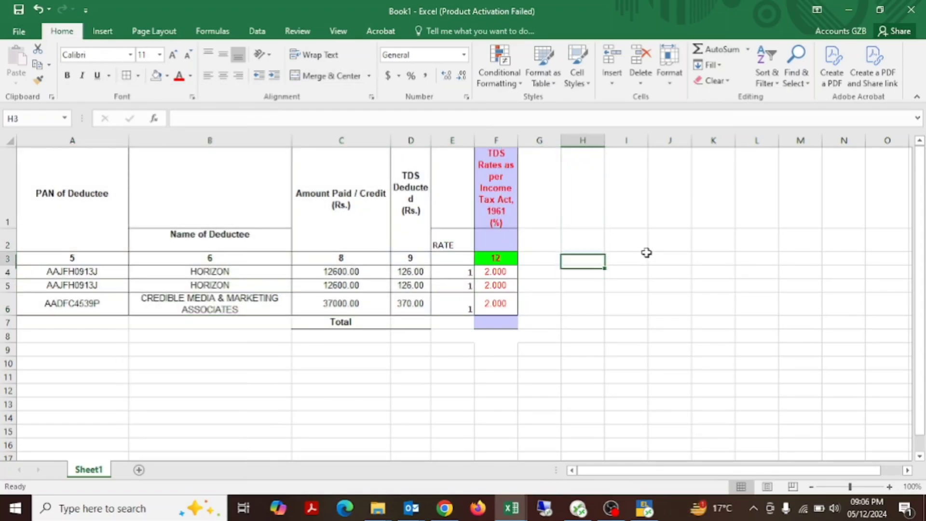
key(Up)
key(Up)
key(Down)
key(Down)
key(Down)
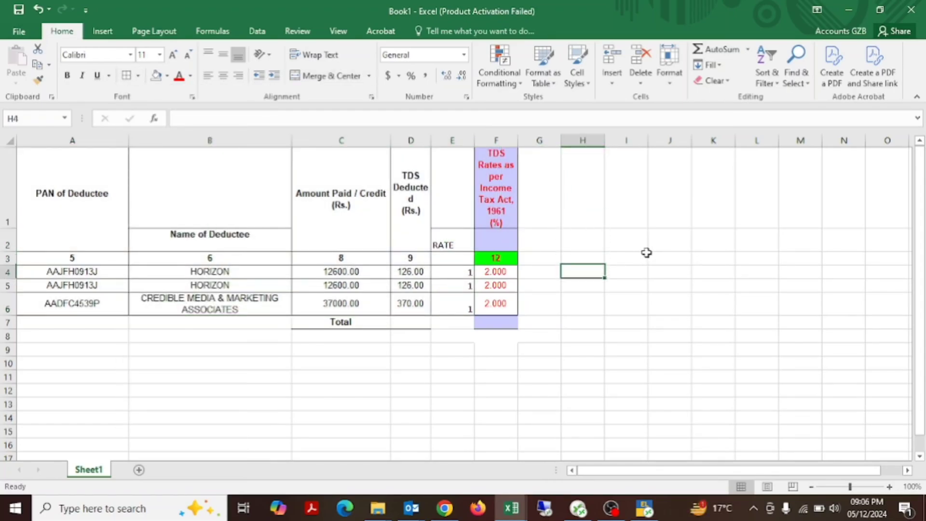
text(=)
key(Left)
key(Left)
key(Left)
key(Left)
key(Left)
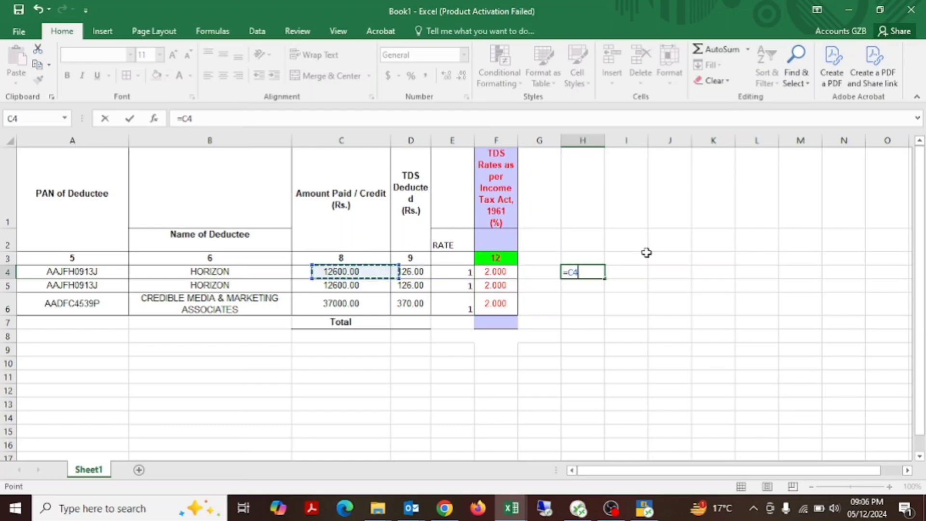
text(*2)
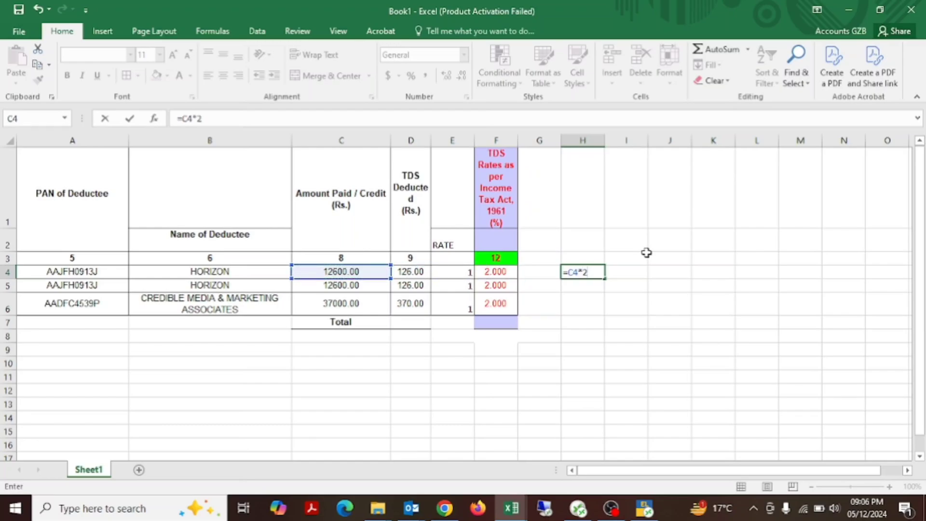
key(Escape)
Step: Calculate the TDS required for the first deductee in H4 with the formula =C4*F4%
text(=)
key(Left)
key(Left)
key(Left)
key(Left)
key(Left)
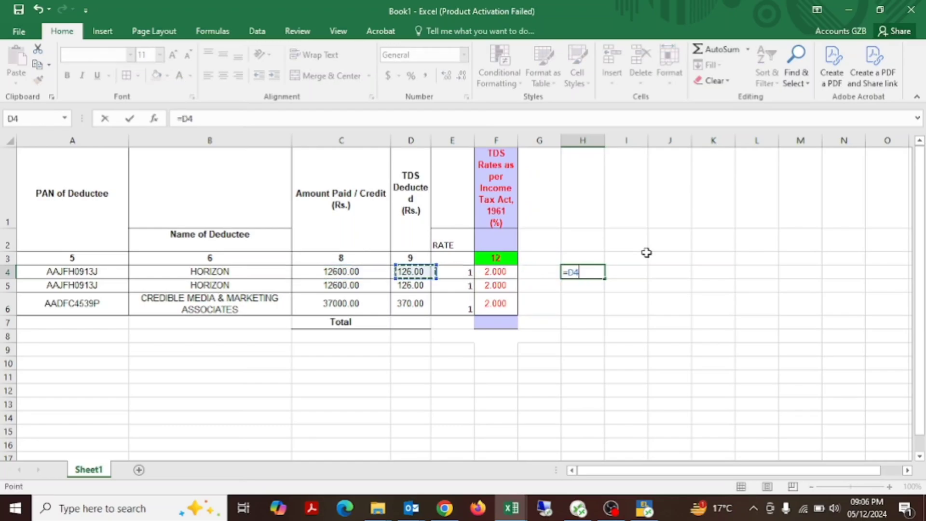
text(*)
key(Left)
key(Left)
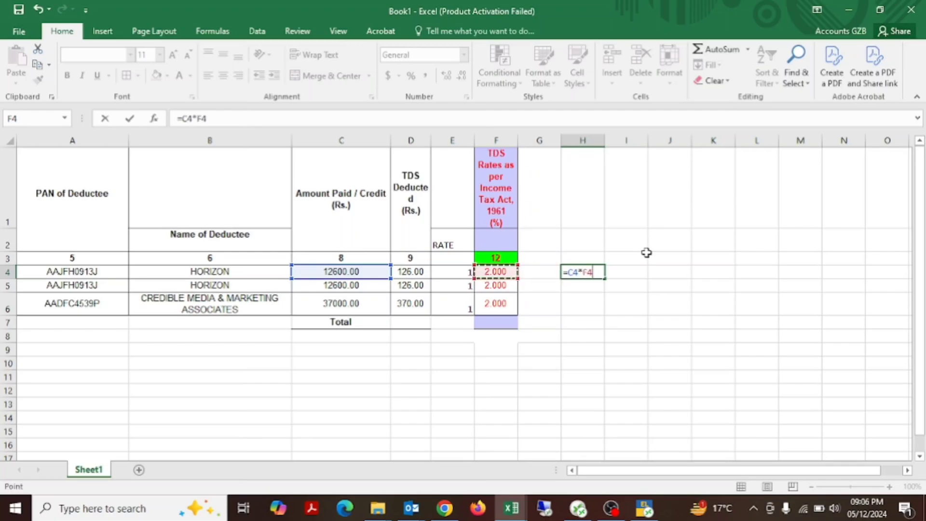
text(%)
key(Return)
key(Up)
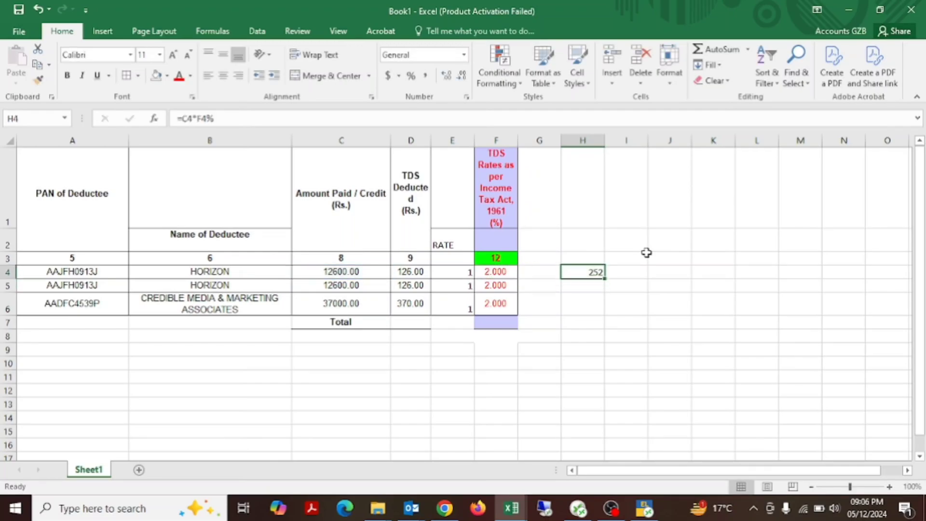
Step: Copy the required TDS formula from H4 into H5 and H6 for the other two deductee rows
key(ctrl+c)
key(Down)
key(Return)
key(ctrl+c)
key(Down)
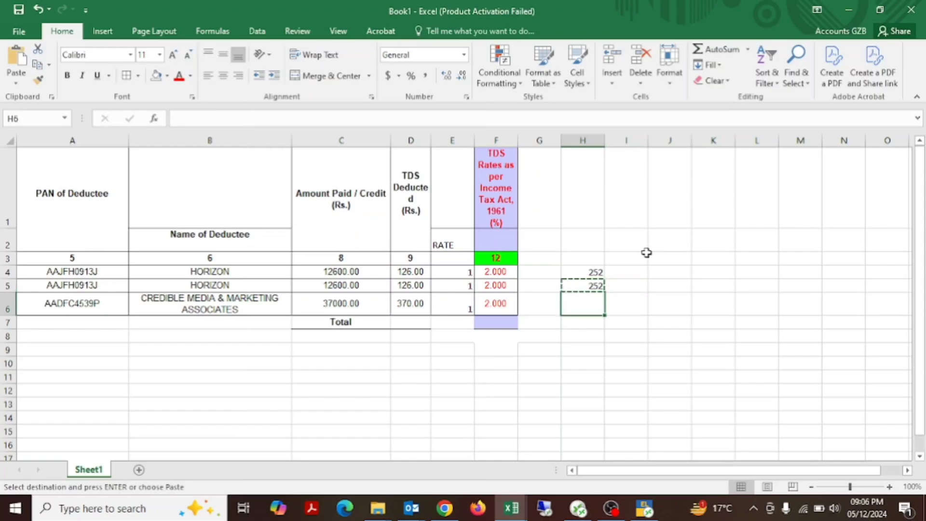
key(Return)
key(F2)
key(Escape)
key(shift+Up)
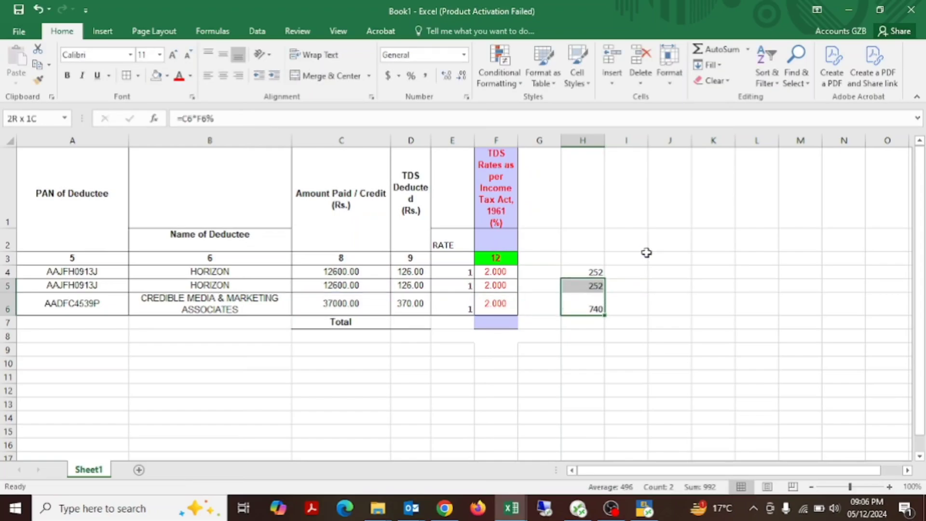
key(shift+Up)
Step: Enter the heading AS PER 2% in H2 and autofit the width of column H
key(Up)
key(Up)
key(Up)
key(Up)
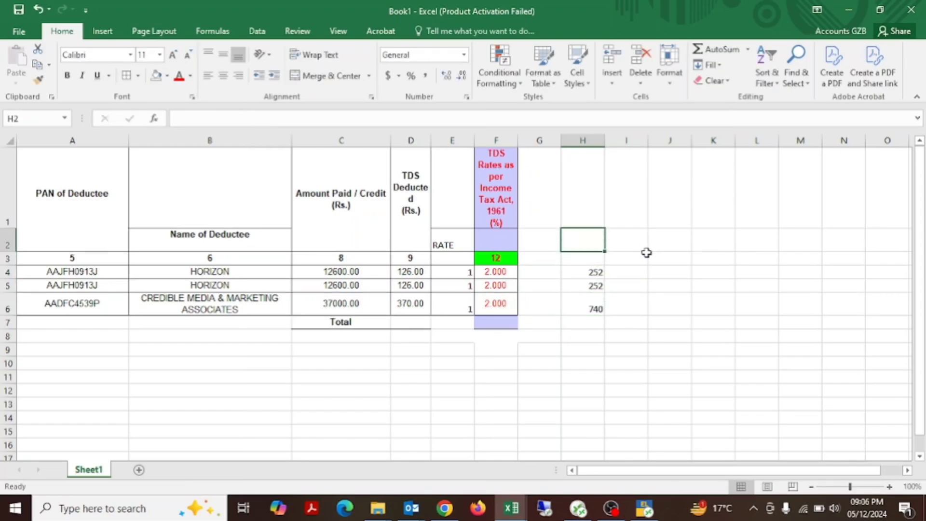
text(AS PER 2%)
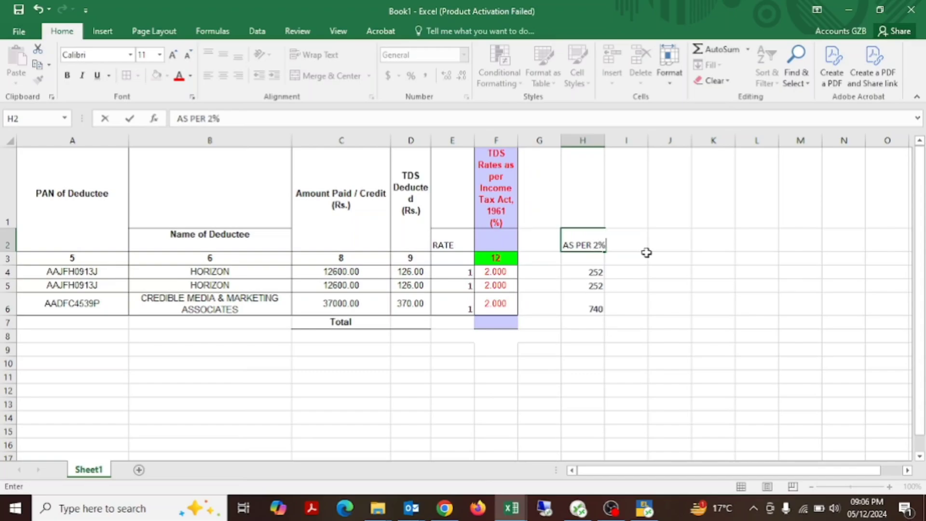
key(ctrl+Return)
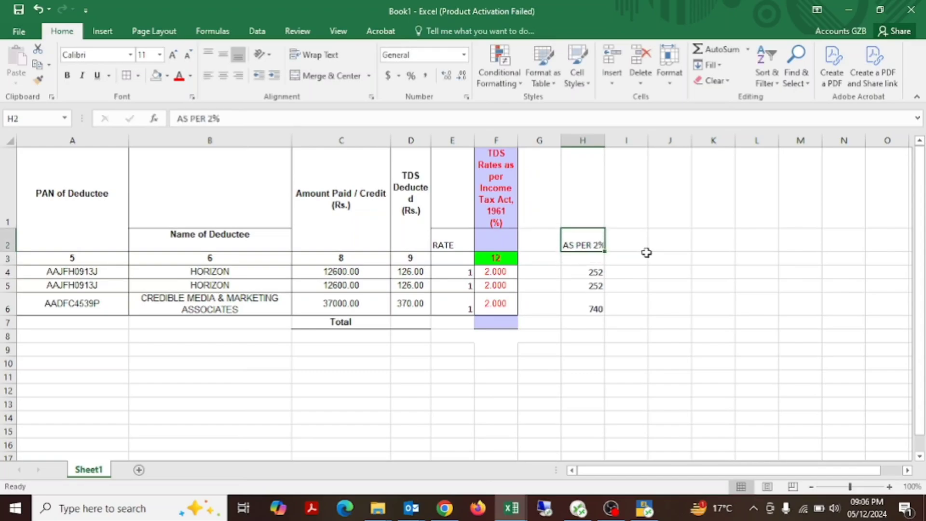
key(alt+h)
key(o)
key(i)
Step: Review the deductees' PAN, name, amount paid and TDS deducted in A4:D6 against the 2% TDS in column H
key(Down)
key(Down)
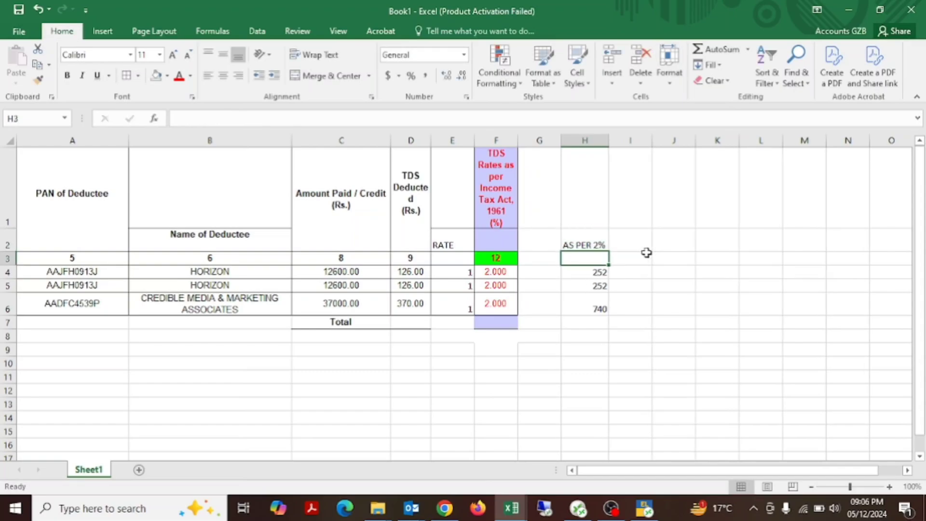
key(Left)
key(Left)
key(Left)
key(Left)
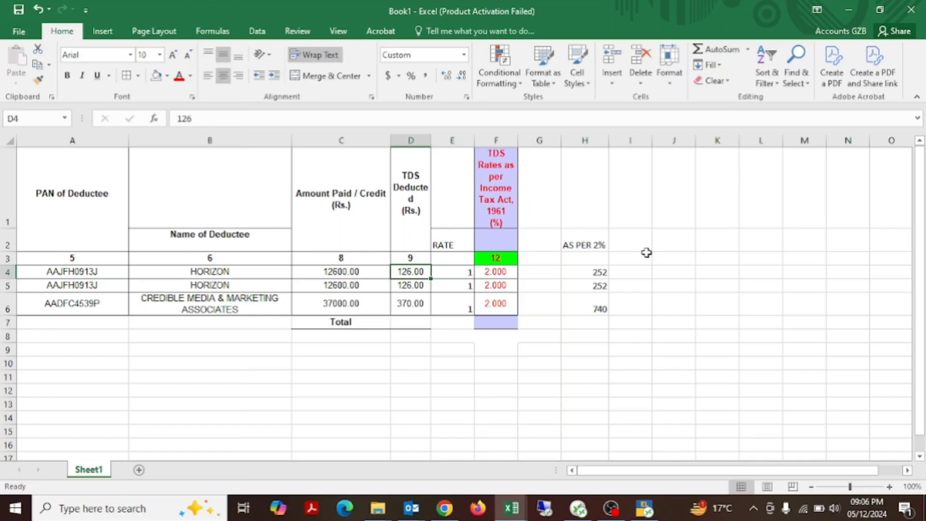
key(shift+Down)
key(shift+Down)
key(shift+Left)
key(shift+Left)
key(shift+Left)
key(Right)
key(Right)
key(Right)
key(Right)
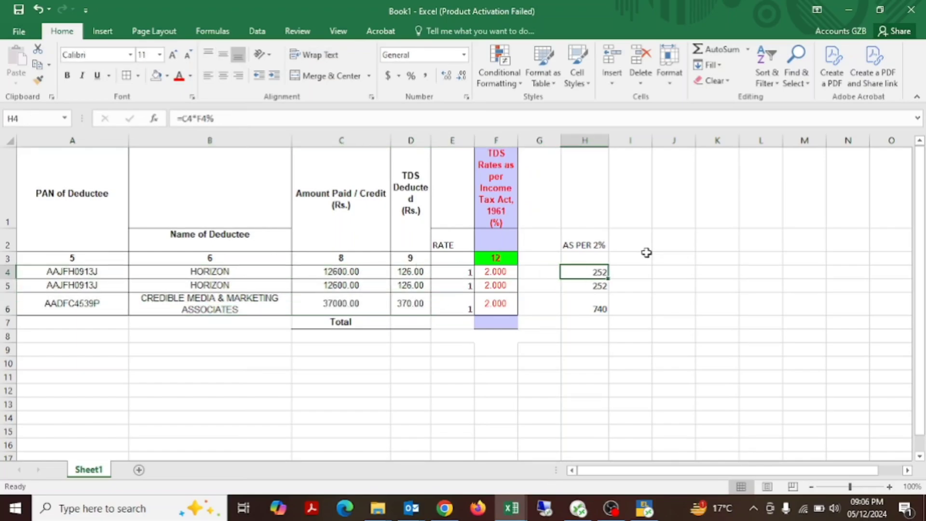
Step: Make the required TDS amounts in H4:H6 bold
key(shift+Down)
key(shift+Down)
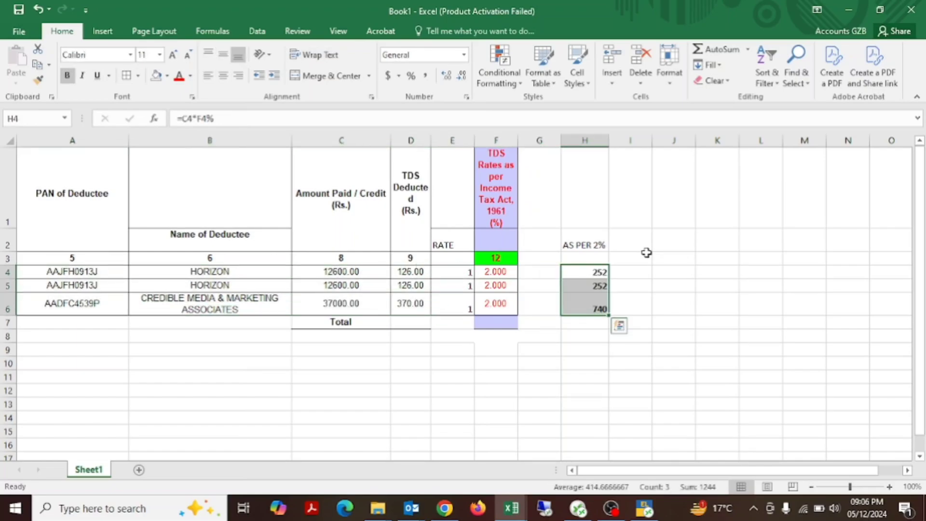
key(Left)
key(Right)
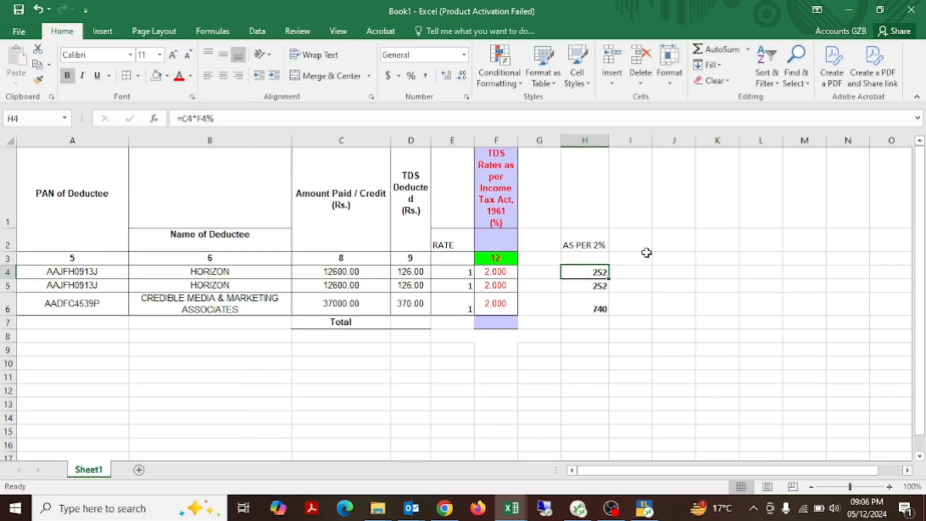
Step: Insert a blank column before the AS PER 2% column
click(593, 141)
key(ctrl+shift+plus)
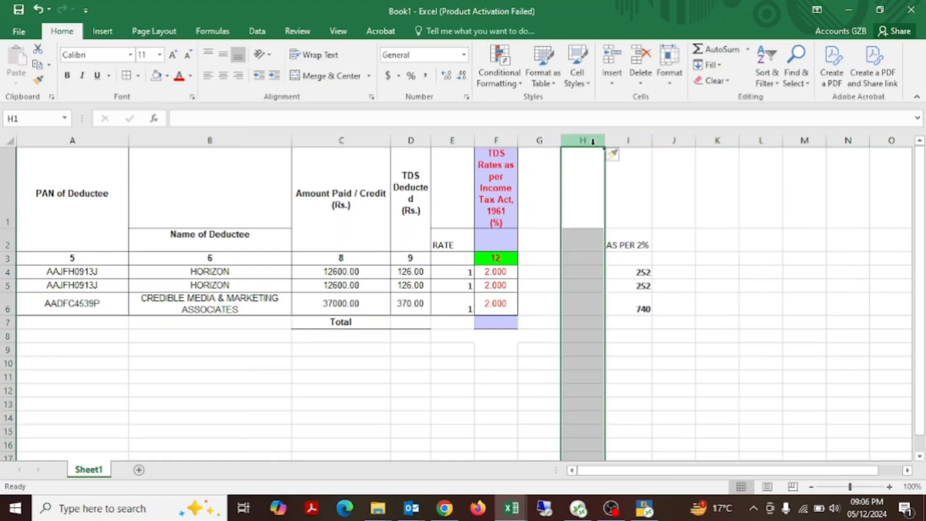
key(Down)
key(Down)
key(Down)
key(Left)
key(Right)
key(Right)
key(Up)
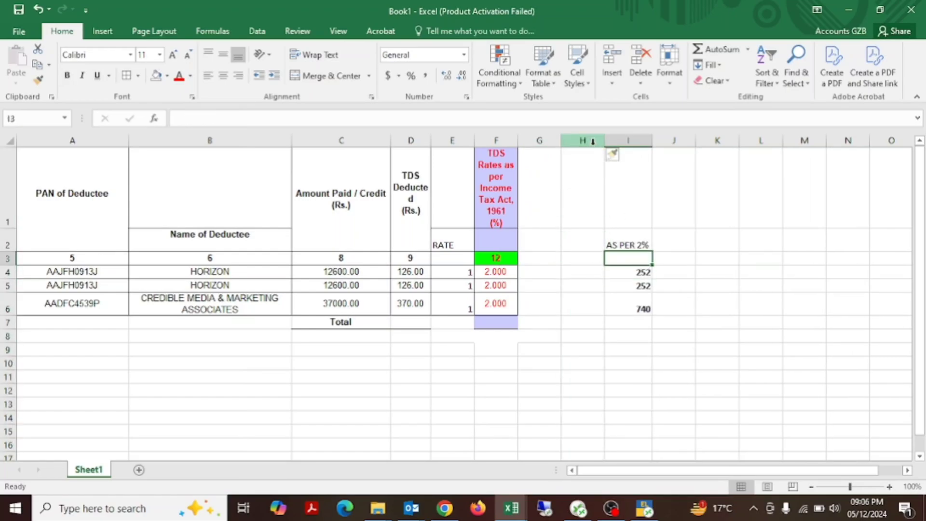
Step: Enter the heading REVISED INCOME in G2 and widen column G to fit it
key(Left)
key(Left)
key(Up)
text(RE)
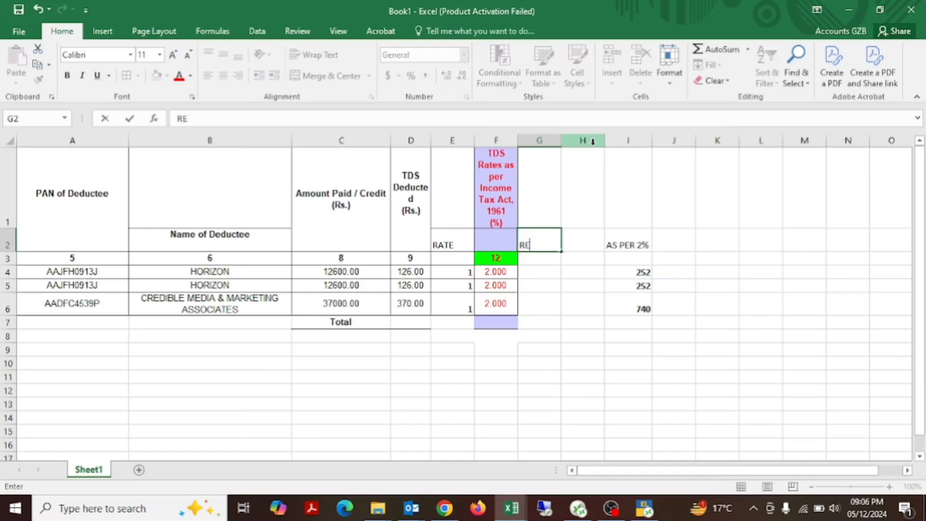
key(Return)
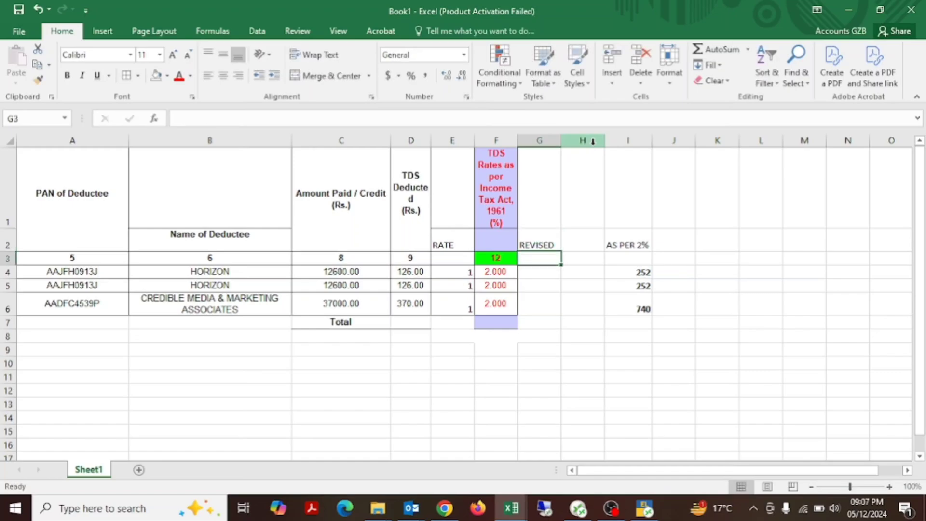
key(Up)
key(F2)
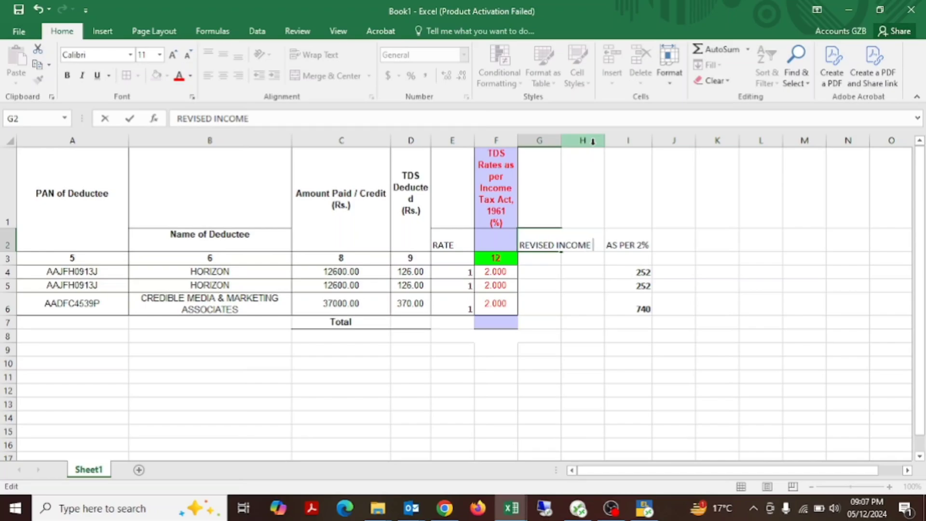
key(Return)
key(Up)
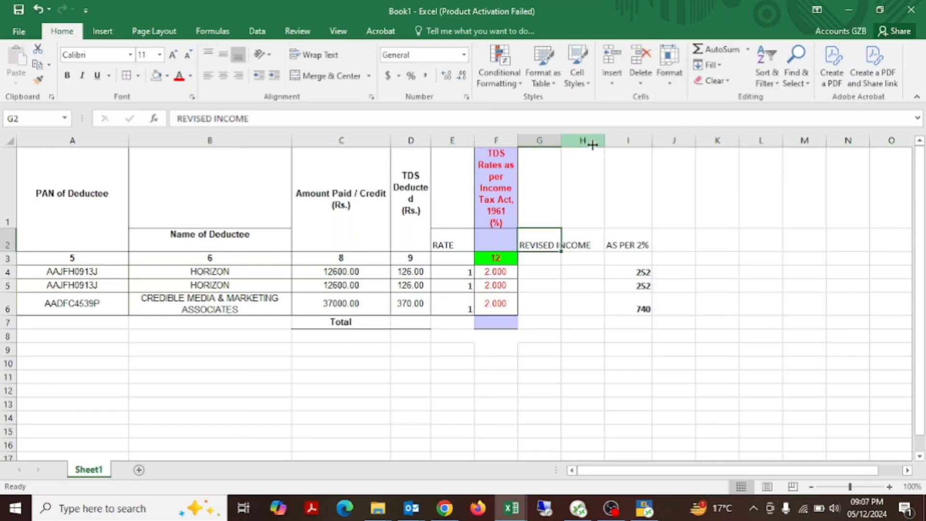
drag(561, 145, 592, 144)
Step: Enter the heading TAX in H2
key(Right)
text(T)
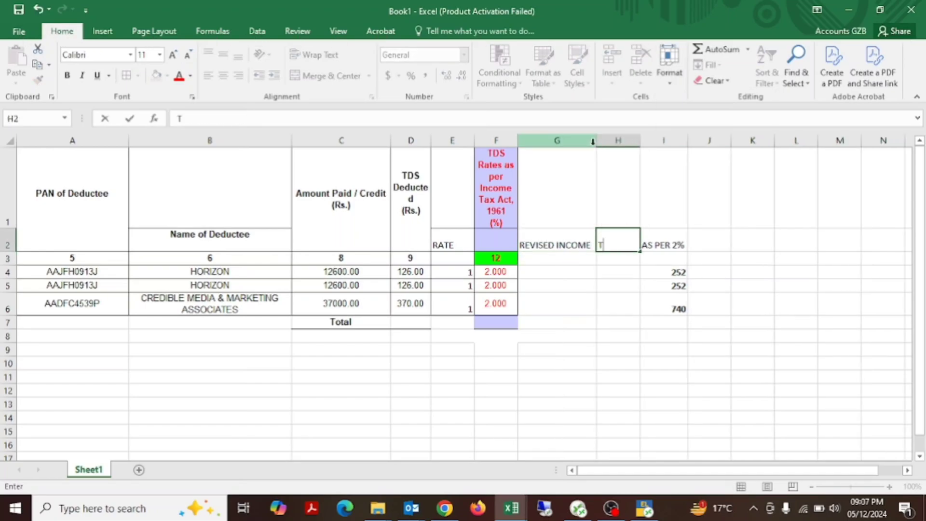
key(Down)
Step: Calculate the first deductee's revised income in G4 with the formula =D4*100/2
key(Left)
key(Down)
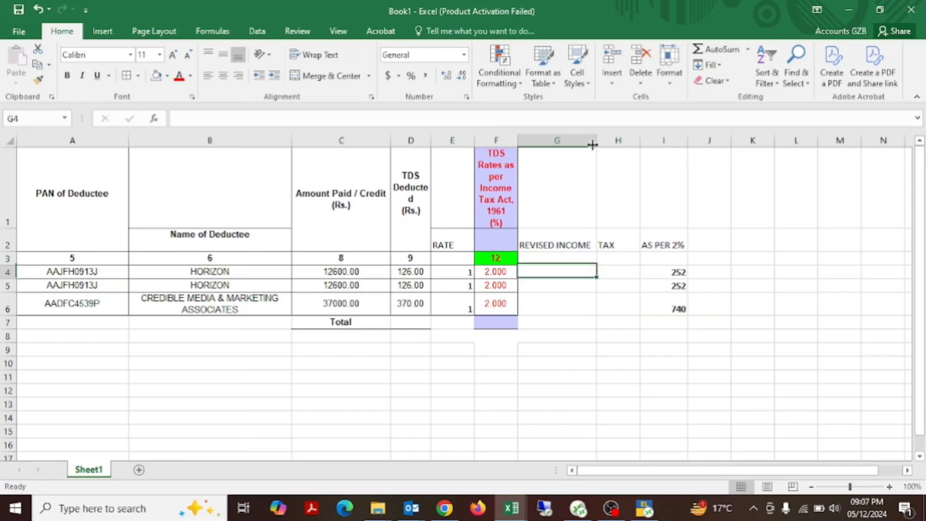
text(=)
key(Left)
key(Left)
key(Left)
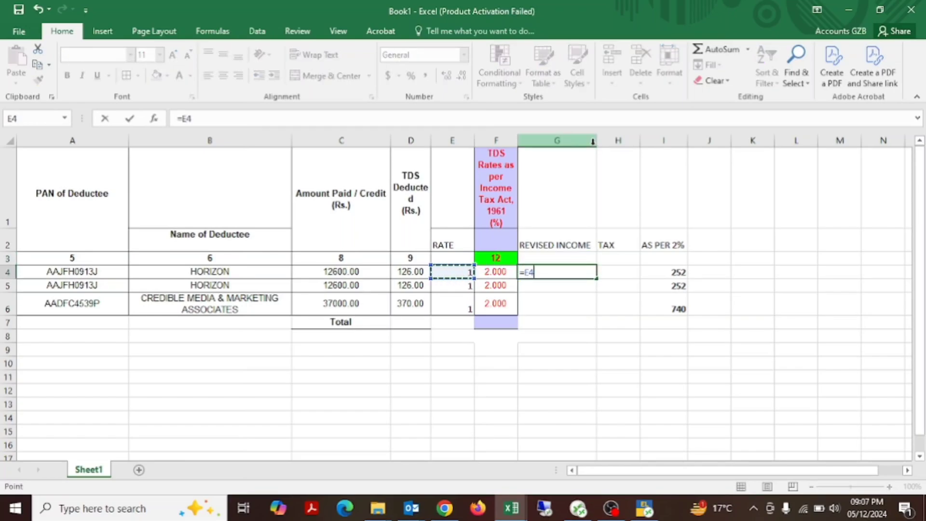
text(*)
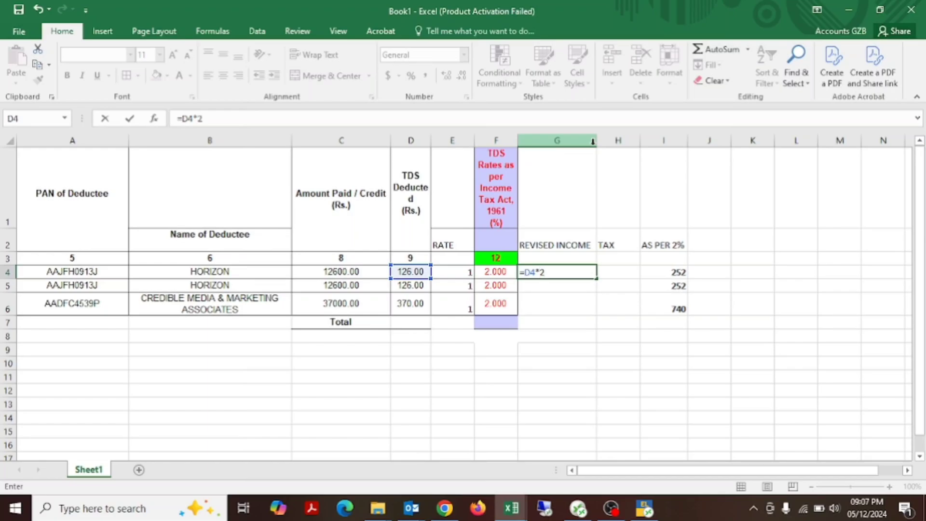
text(2)
text(00)
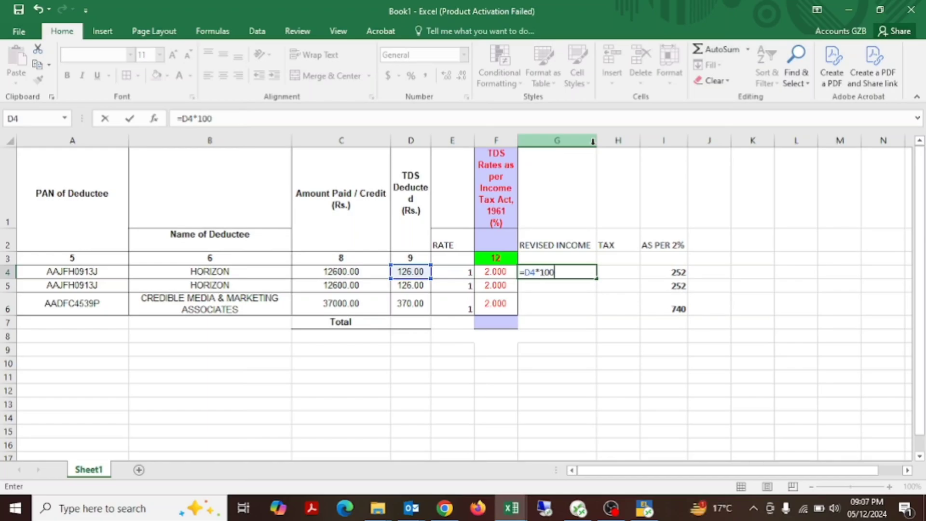
key(Tab)
key(Left)
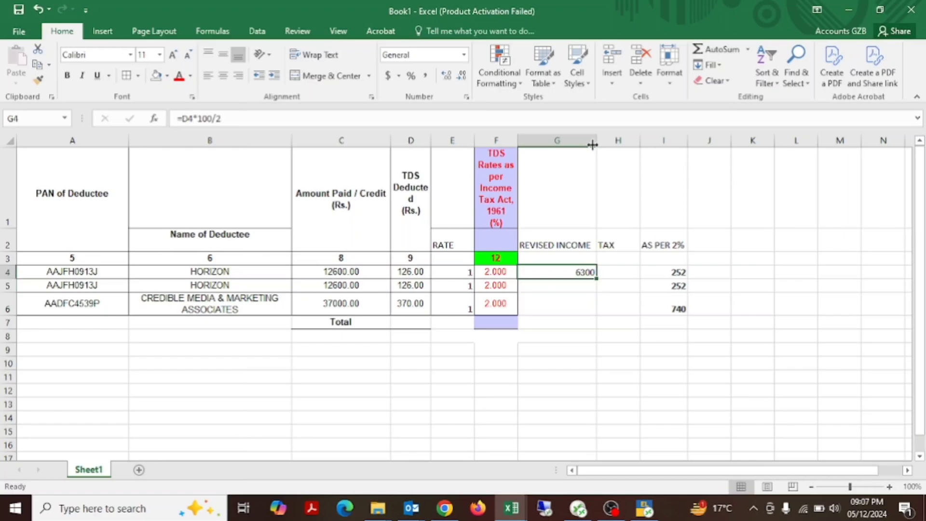
Step: Calculate the tax on the first deductee's revised income in H4 with the formula =G4*2%
key(Right)
text(=)
key(Left)
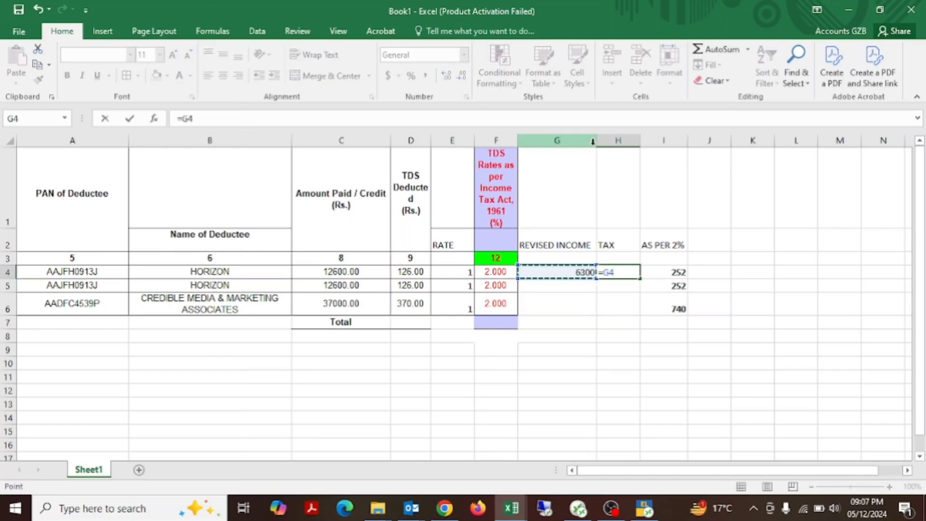
text(*)
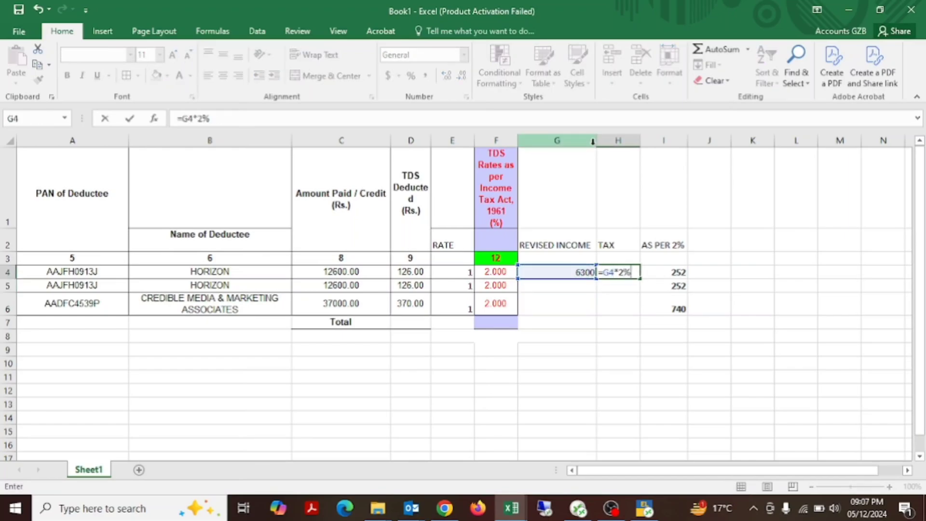
text(2%)
key(Return)
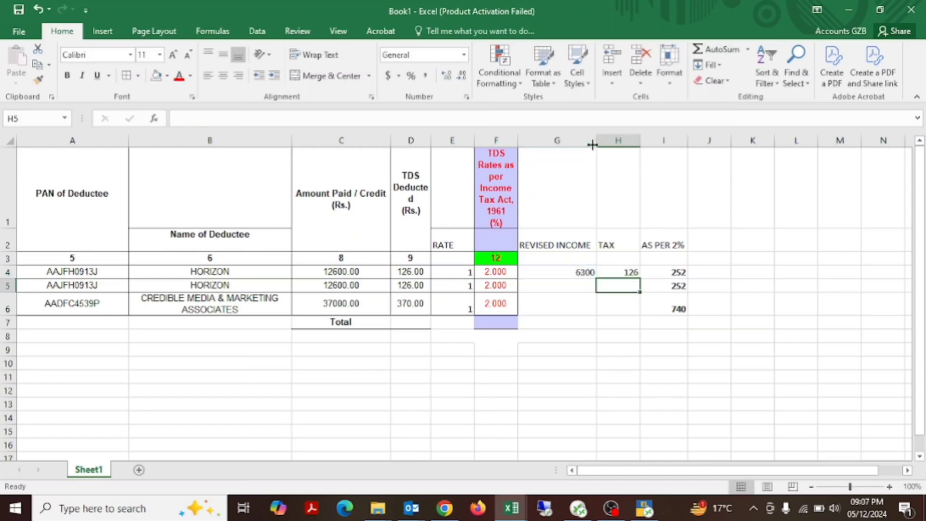
Step: Make the first deductee's TDS deducted amount in D4 bold and compare it with the tax in H4
key(Up)
key(Left)
key(Left)
key(Left)
key(Left)
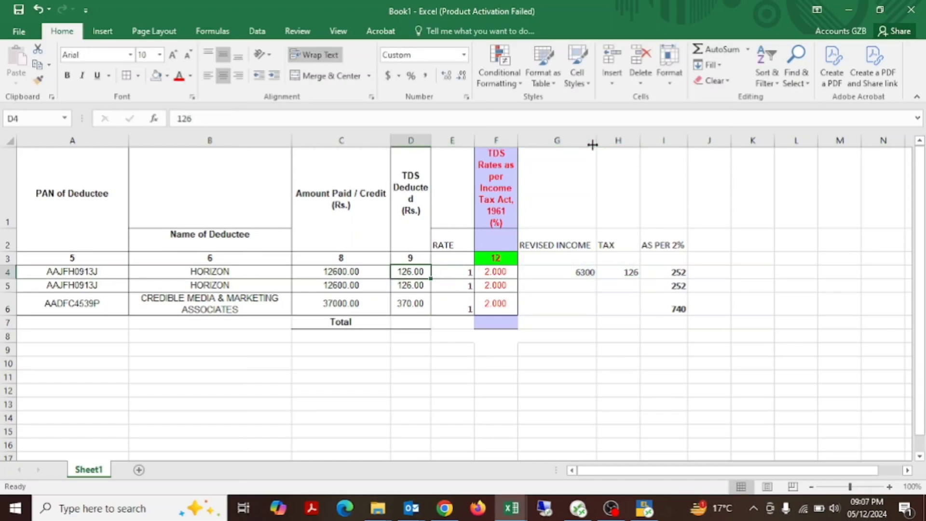
key(ctrl+b)
key(Right)
key(Right)
key(Right)
key(Right)
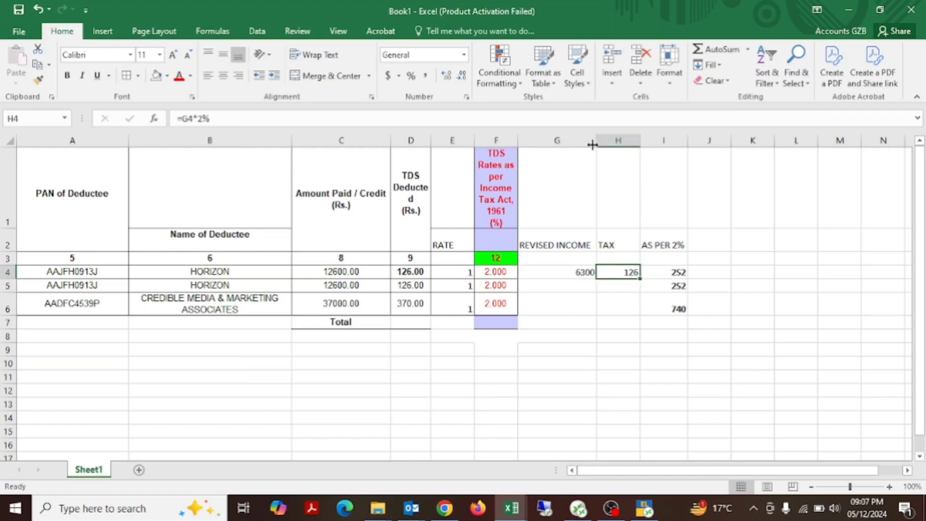
Step: Insert four blank columns between the TAX column and the AS PER 2% column
key(Up)
key(Right)
key(ctrl+space)
key(ctrl+shift+plus)
key(ctrl+shift+plus)
key(ctrl+shift+plus)
key(ctrl+shift+plus)
key(Down)
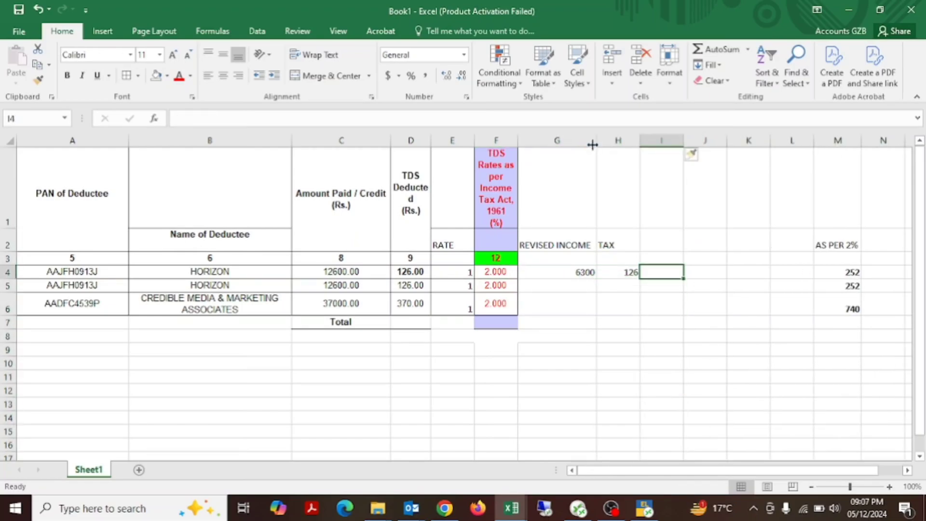
Step: Fill the revised income and tax formulas from G4:H4 down through row 6
key(Left)
key(F2)
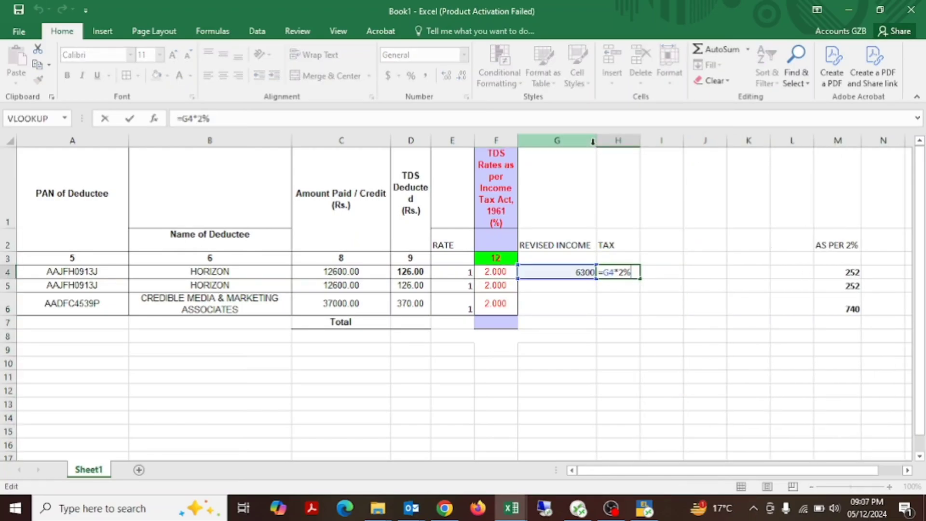
key(ctrl+Return)
key(Down)
key(Down)
key(Up)
key(Up)
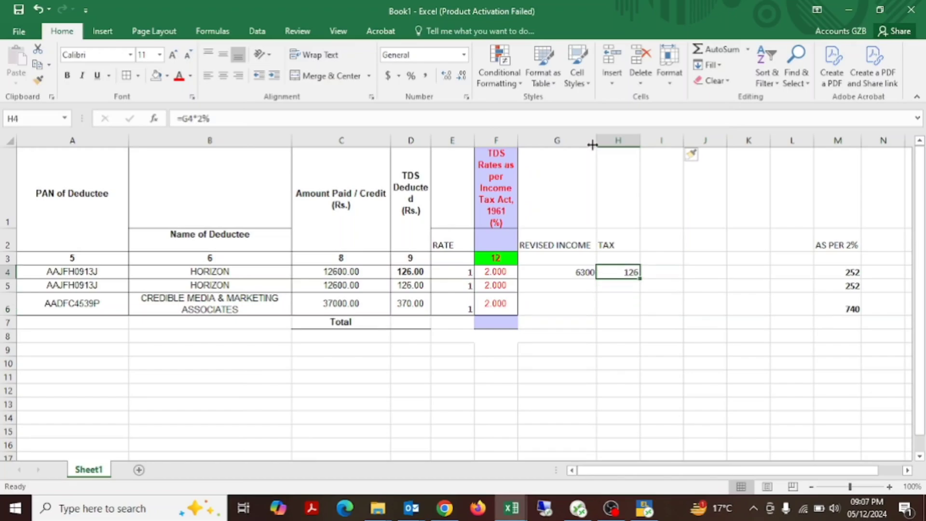
key(shift+Left)
key(shift+Down)
key(shift+Down)
key(ctrl+d)
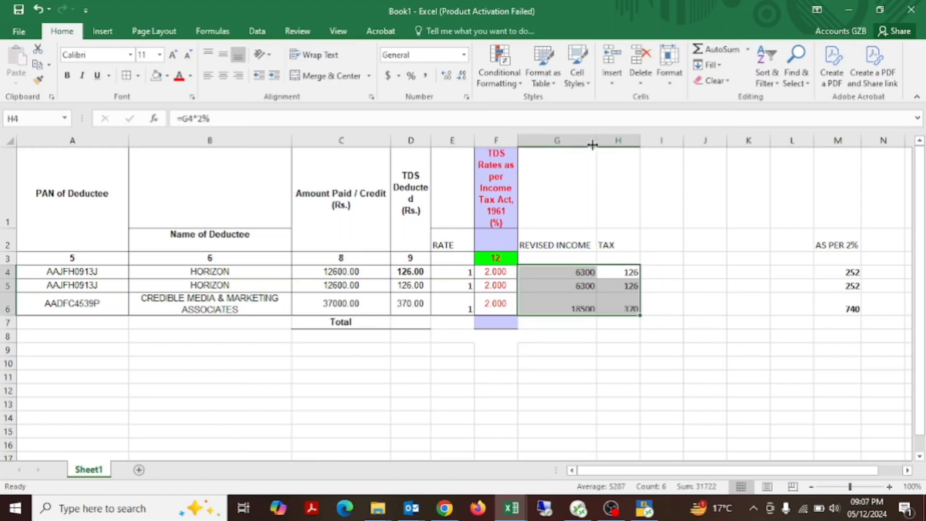
Step: Check the tax formula in H4 and make the revised income and tax amounts in G4:H6 bold
key(Down)
key(Down)
key(Up)
key(Up)
key(F2)
key(Escape)
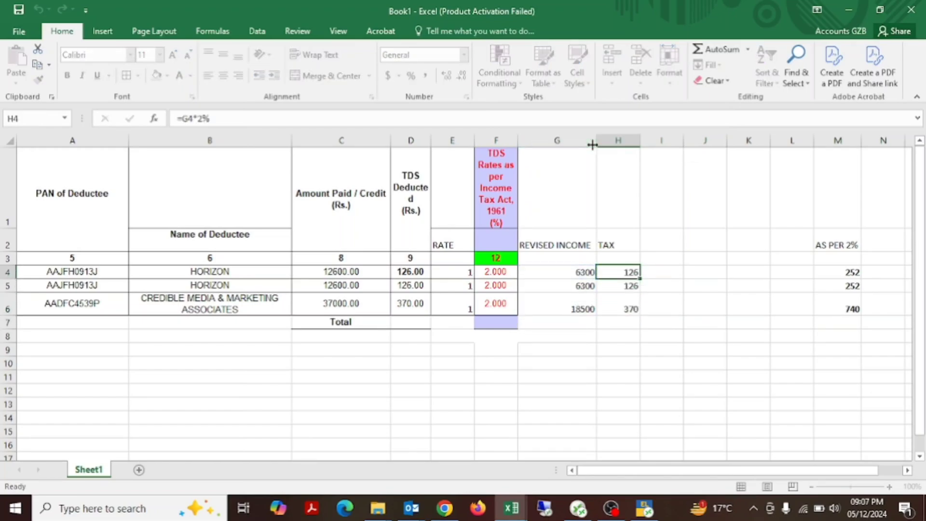
key(shift+Left)
key(shift+Down)
key(shift+Down)
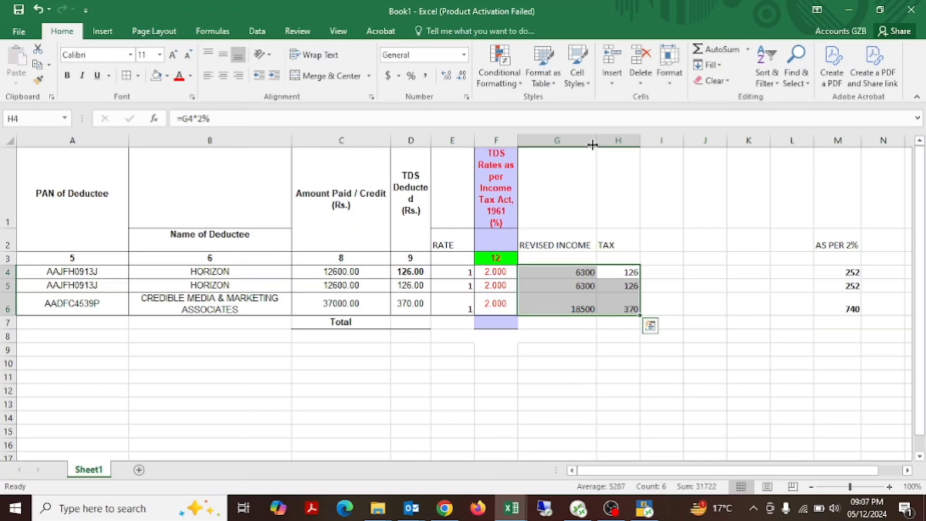
key(ctrl+b)
Step: Add an ADD INCOME heading in cell J2
key(Right)
key(Right)
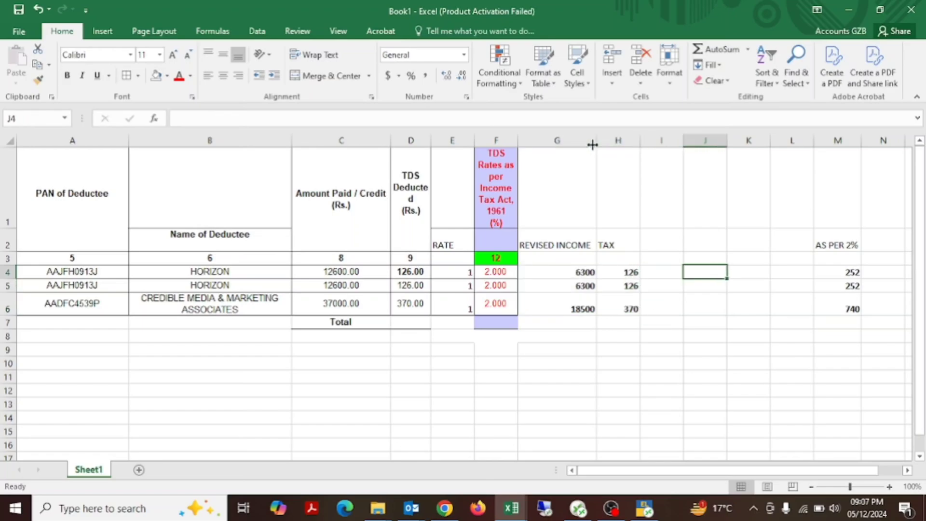
key(Up)
key(Up)
text(AD)
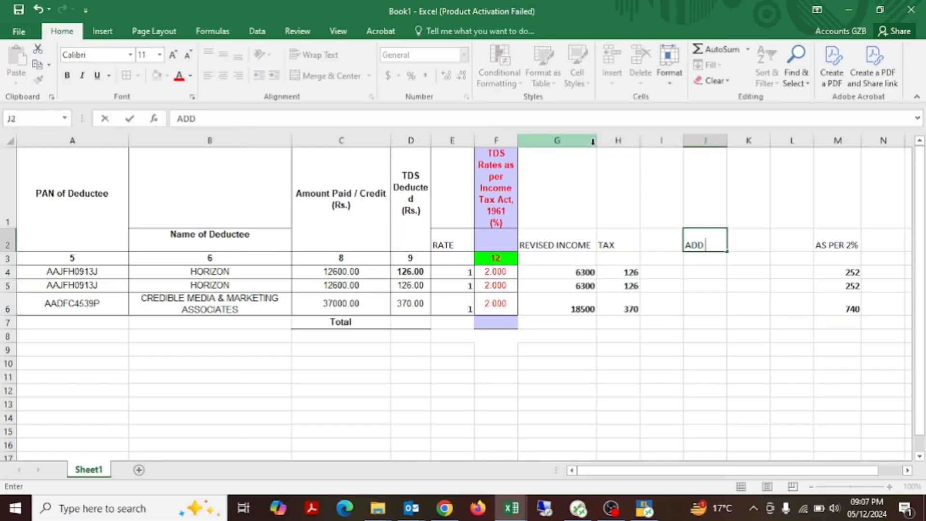
text(D INCOME)
key(Return)
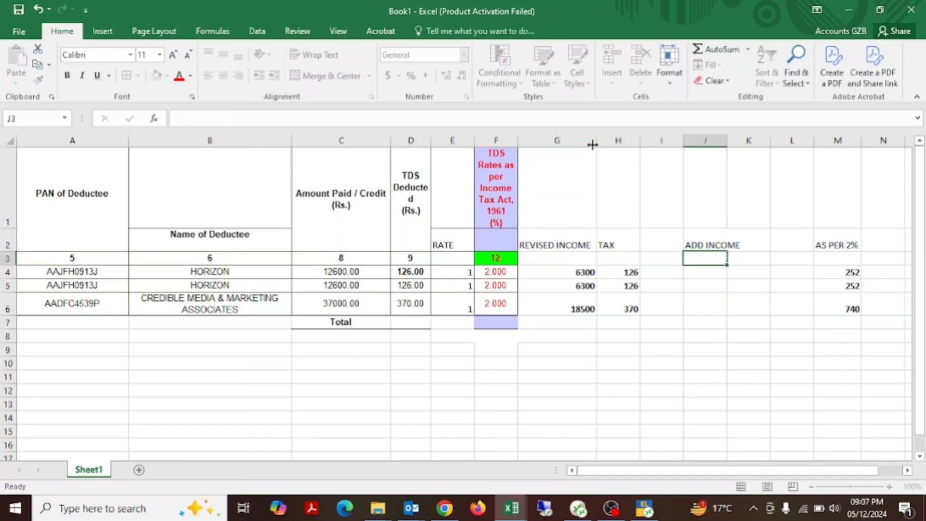
Step: Enter the formula =C4-G4 in J4 to calculate the first deductee's additional income
key(Return)
text(=)
key(Left)
key(Left)
key(Left)
key(Left)
key(Left)
key(Left)
key(Left)
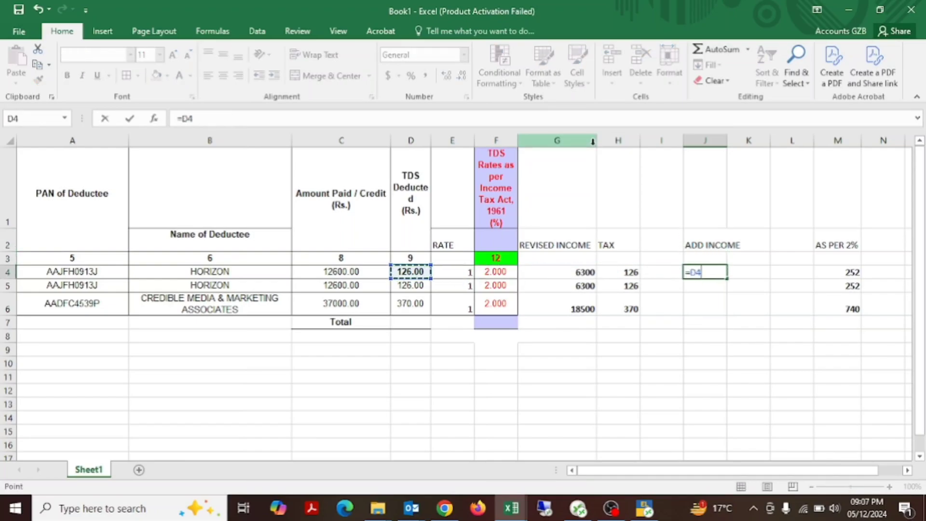
text(-)
key(Left)
key(Left)
key(Left)
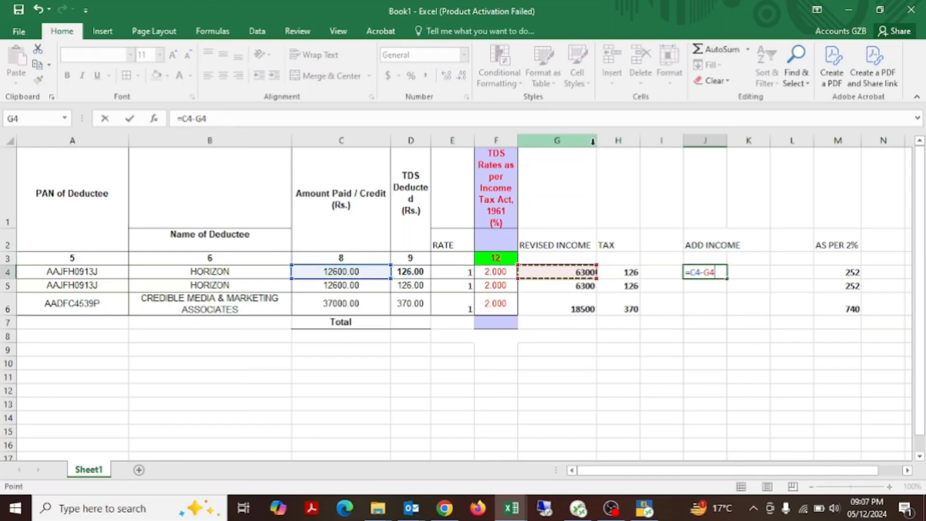
key(Return)
Step: Copy the additional income formula from J4 to J5 and J6
key(Up)
key(ctrl+c)
key(Down)
key(Return)
key(Down)
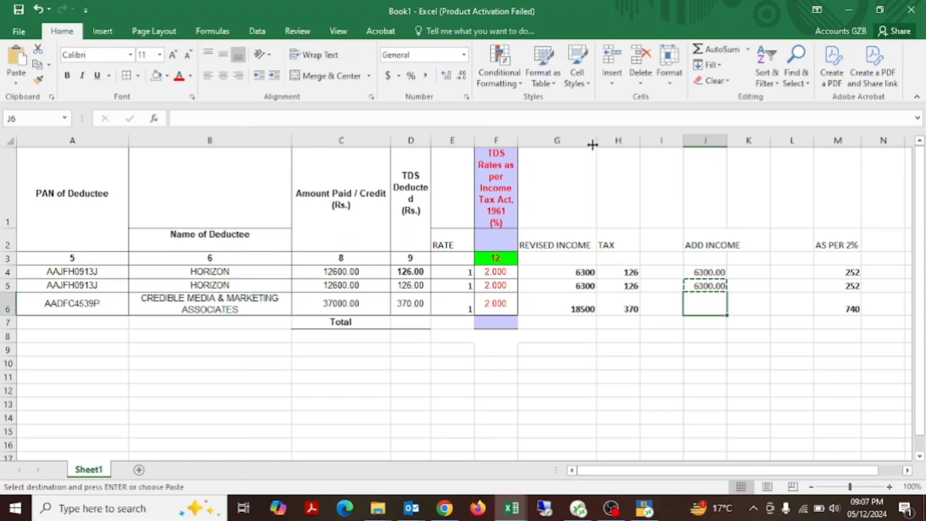
key(Return)
Step: Add a 2% TAX heading in cell K2 beside the ADD INCOME heading
key(Up)
key(Up)
key(Up)
key(Up)
key(Right)
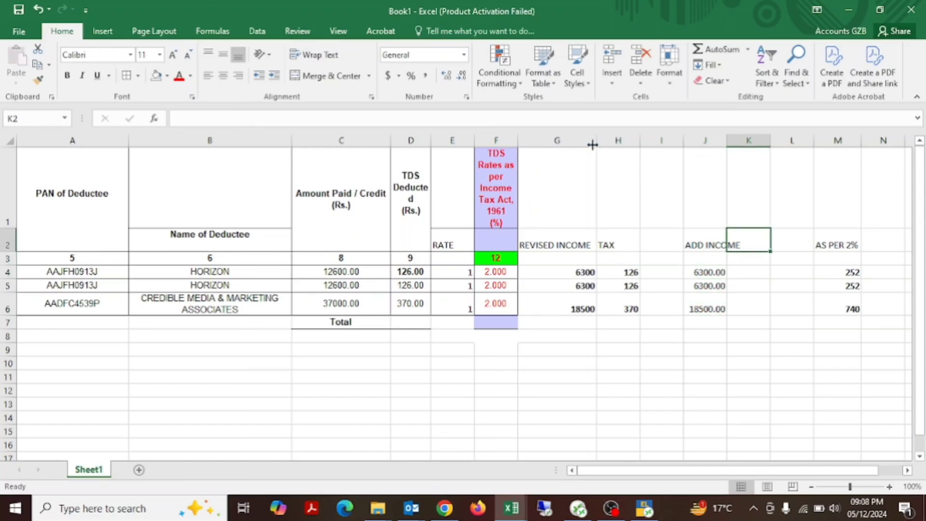
text(2)
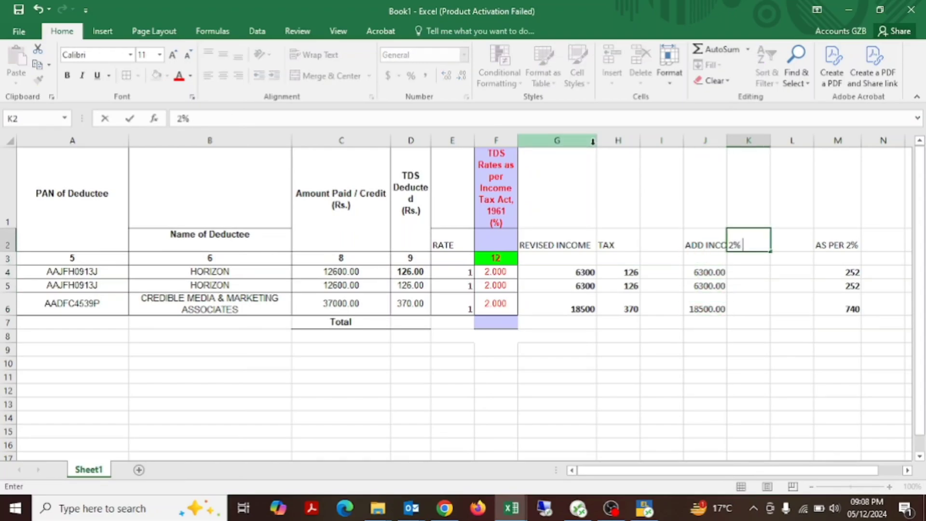
key(Return)
Step: Enter the formula =J4*2% in K4 to calculate tax on the additional income
key(Down)
key(Down)
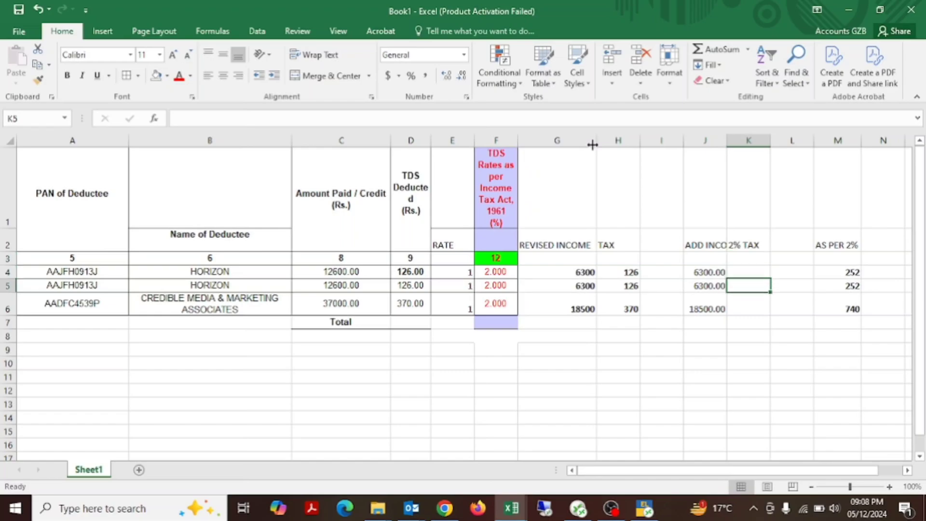
key(Up)
text(=)
key(Left)
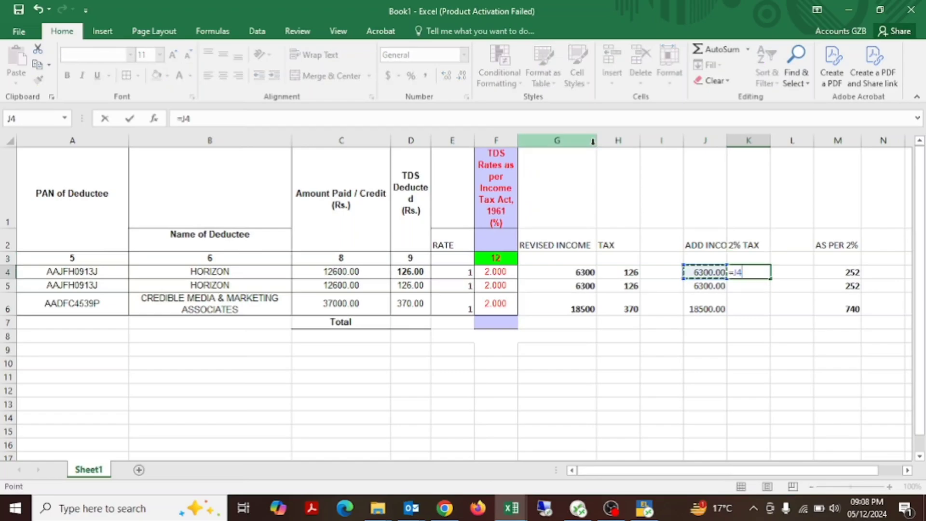
text(*2%)
key(Return)
Step: Copy the 2% tax formula from K4 down through K6
key(Up)
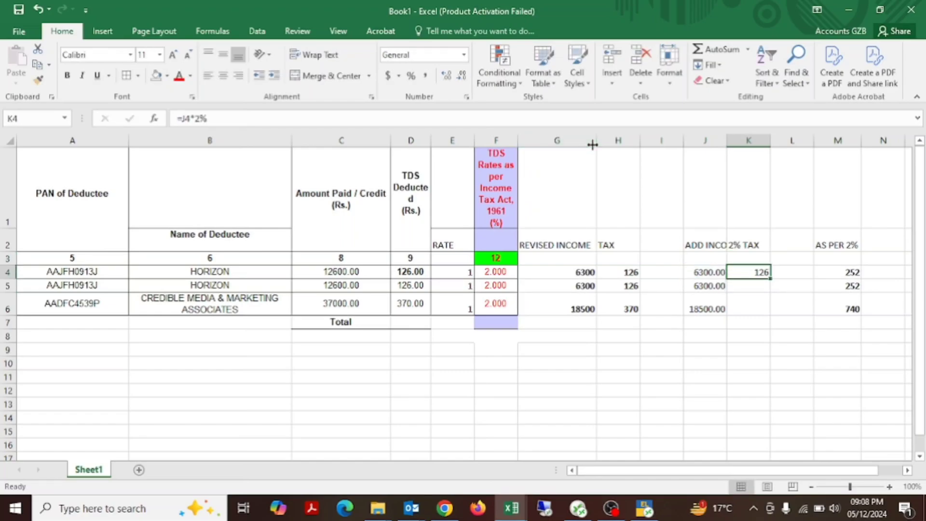
key(ctrl+c)
key(shift+Down)
key(shift+Down)
key(ctrl+v)
key(Up)
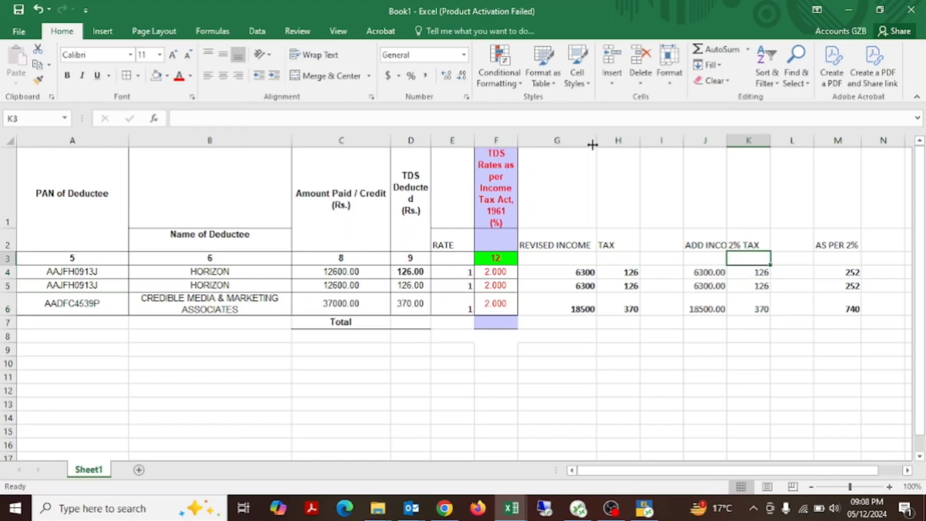
Step: Make the 2% tax amounts in K4:K6 bold
key(Down)
key(shift+Down)
key(shift+Down)
key(ctrl+b)
Step: Compare the revised tax amounts in H4:H6 with the additional tax amounts in K4:K6
key(Left)
key(Left)
key(Left)
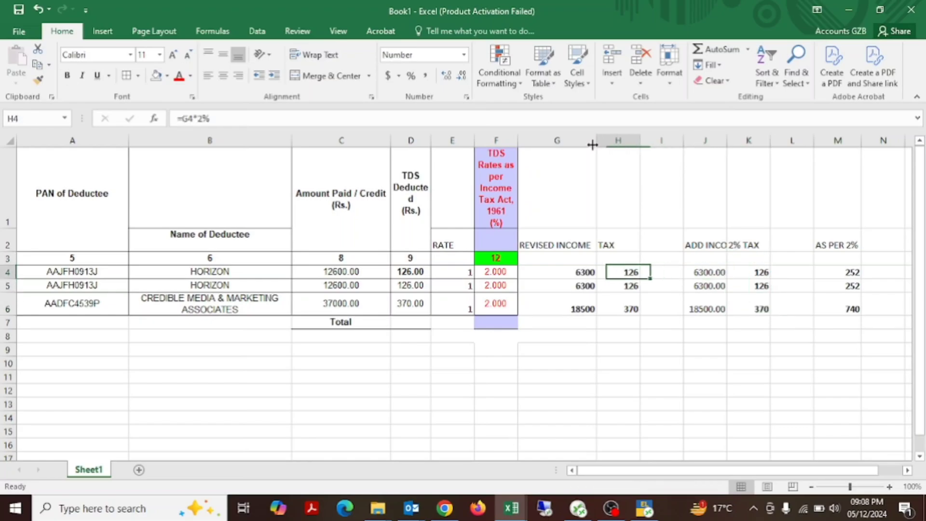
key(shift+Down)
key(shift+Down)
key(Right)
key(Right)
key(Right)
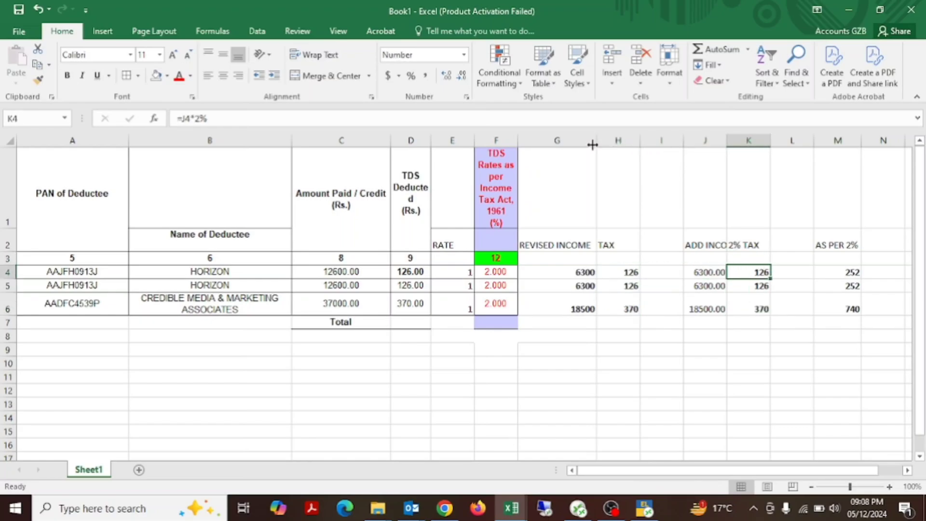
key(shift+Down)
key(shift+Down)
key(ctrl+v)
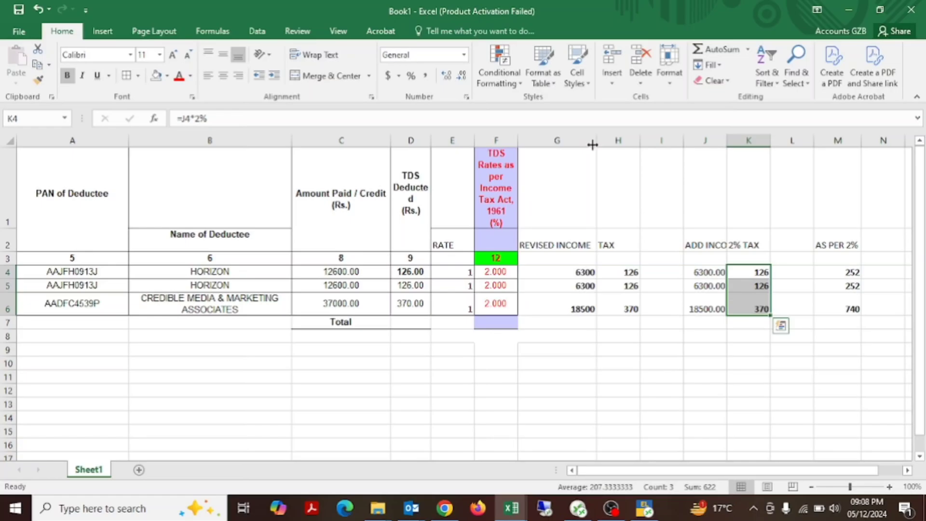
key(ctrl+q)
key(Escape)
key(Right)
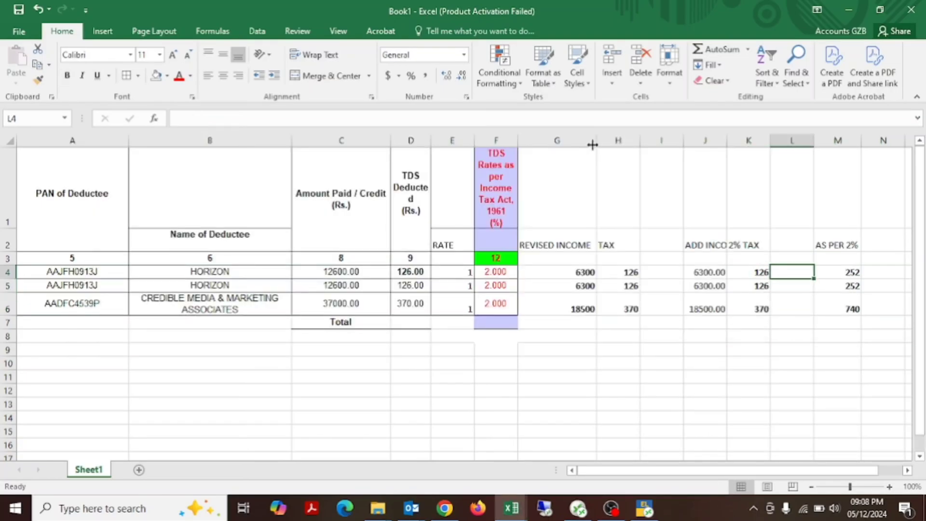
Step: AutoFit the widths of columns J and K to the ADD INCOME and 2% TAX headings
key(alt+Tab)
key(alt+Tab)
key(Left)
key(Up)
key(Up)
key(shift+Left)
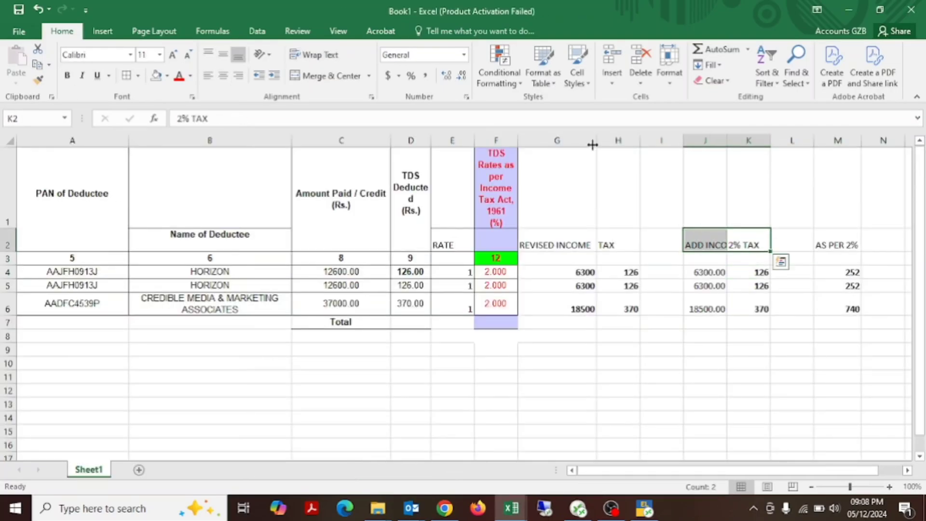
key(alt)
key(h)
key(o)
key(i)
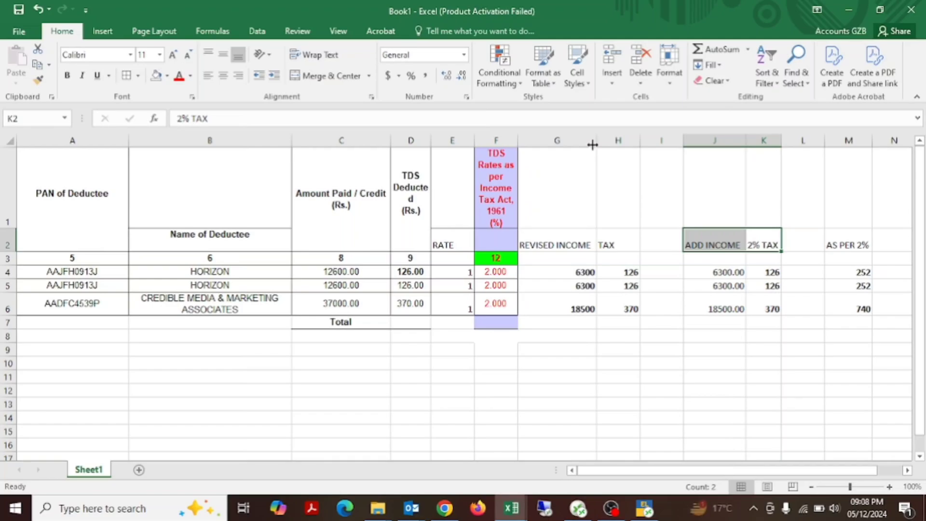
Step: Fill the additional income and tax block J2:K6 with orange
key(shift+Down)
key(shift+Down)
key(Down)
key(Up)
key(shift+Left)
key(shift+Down)
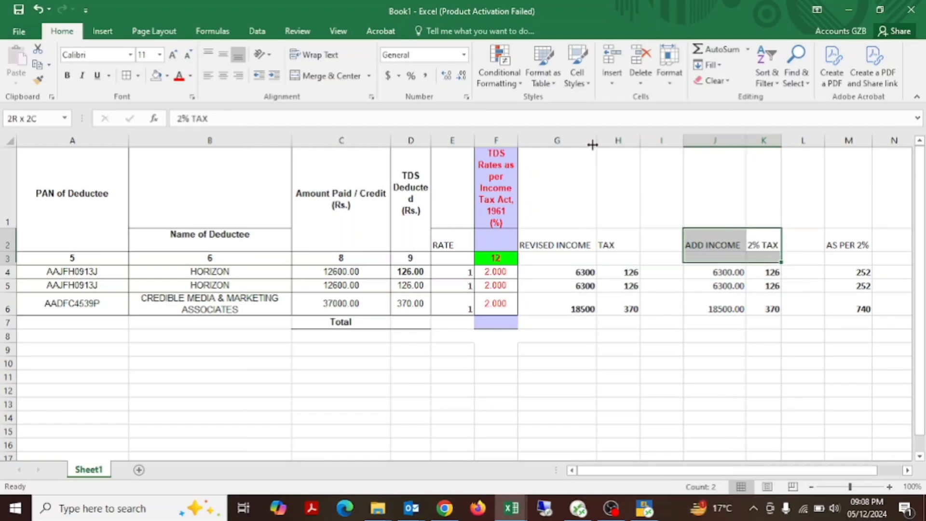
key(shift+Down)
key(shift+Down)
key(shift+Down)
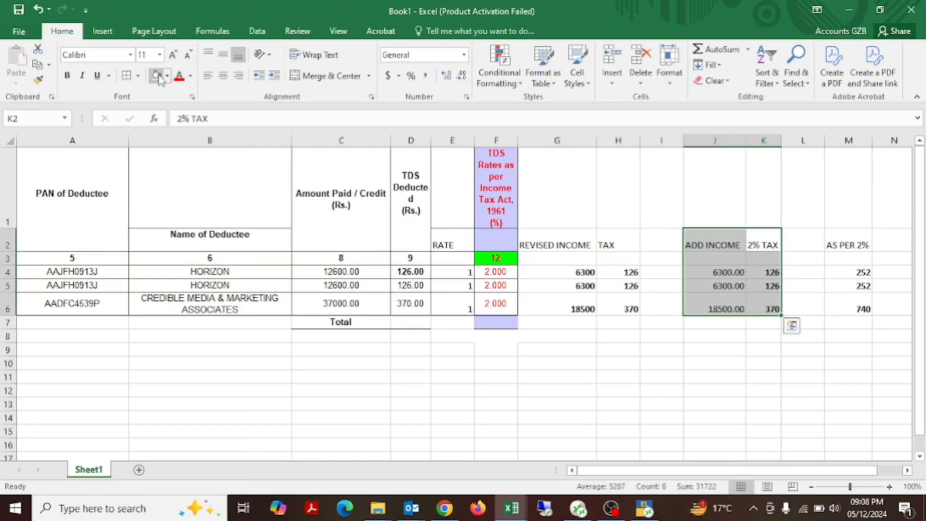
click(166, 80)
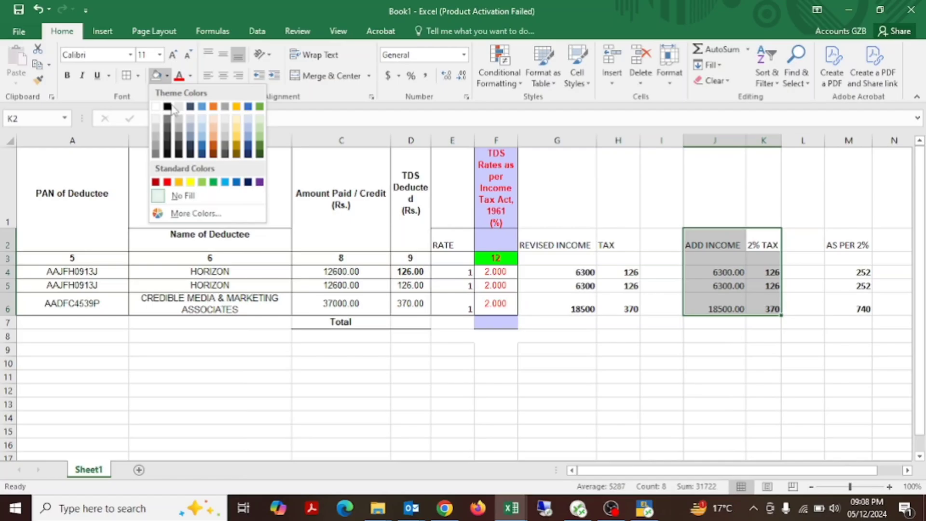
click(178, 179)
key(Left)
key(Left)
key(shift+Left)
key(shift+Left)
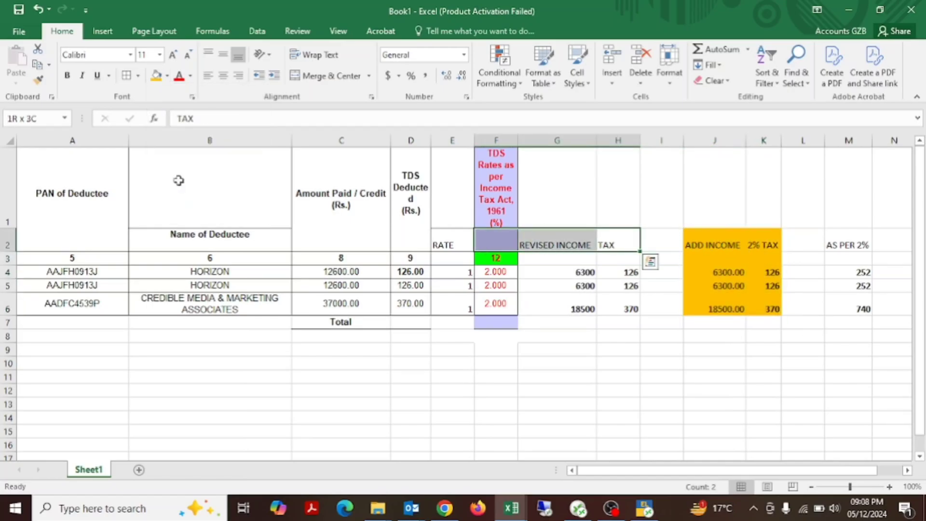
key(shift+Down)
key(shift+Right)
key(shift+Down)
key(shift+Down)
key(shift+Down)
key(shift+Down)
key(shift+Left)
key(shift+Left)
key(shift+Left)
key(shift+Left)
key(shift+Left)
key(shift+Left)
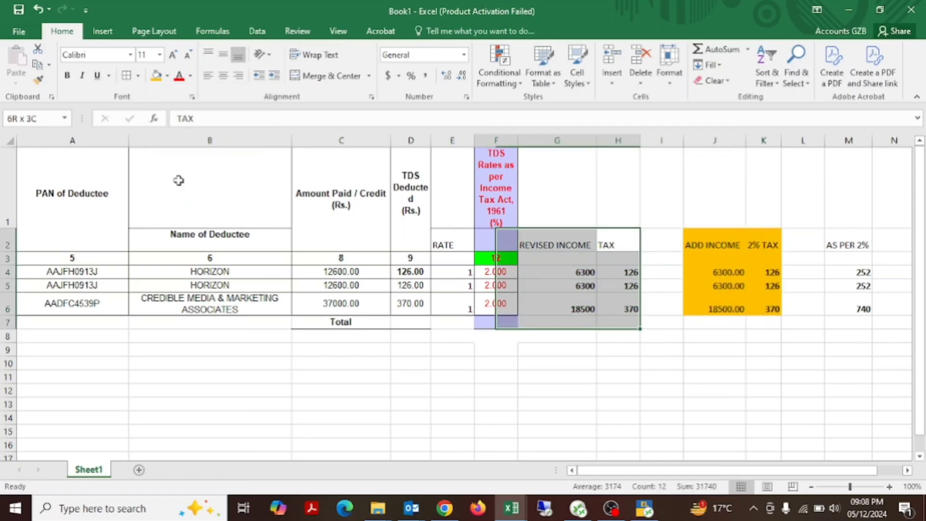
key(shift+Up)
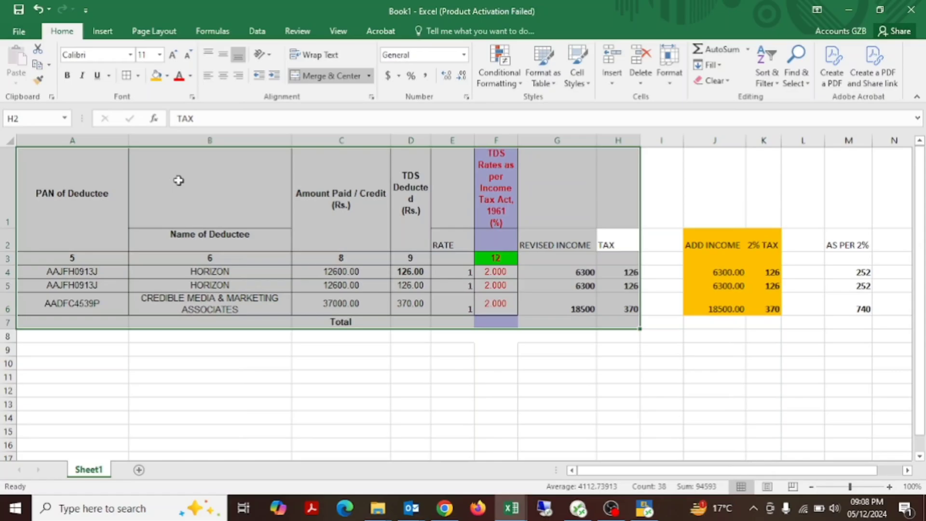
click(183, 76)
key(ctrl+z)
Step: Fill the revised income and tax block G2:H6 with light green
drag(540, 245, 631, 306)
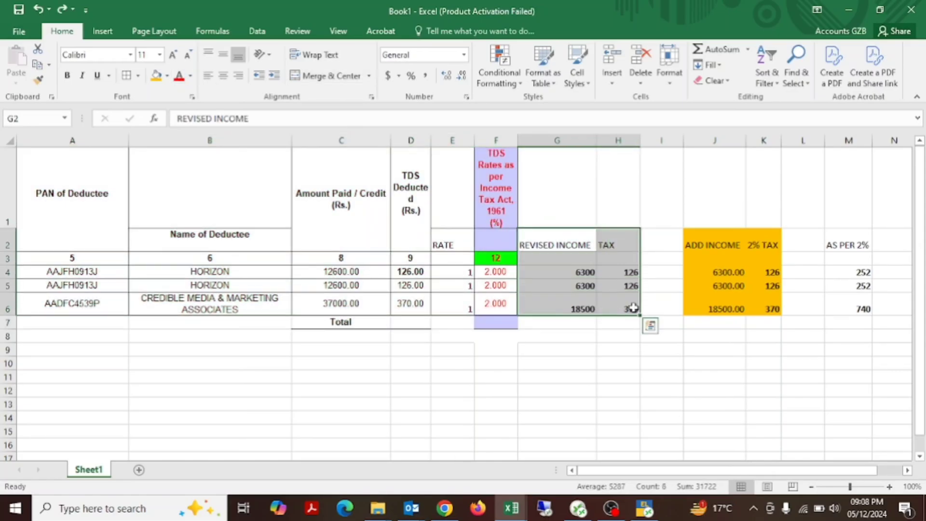
click(167, 76)
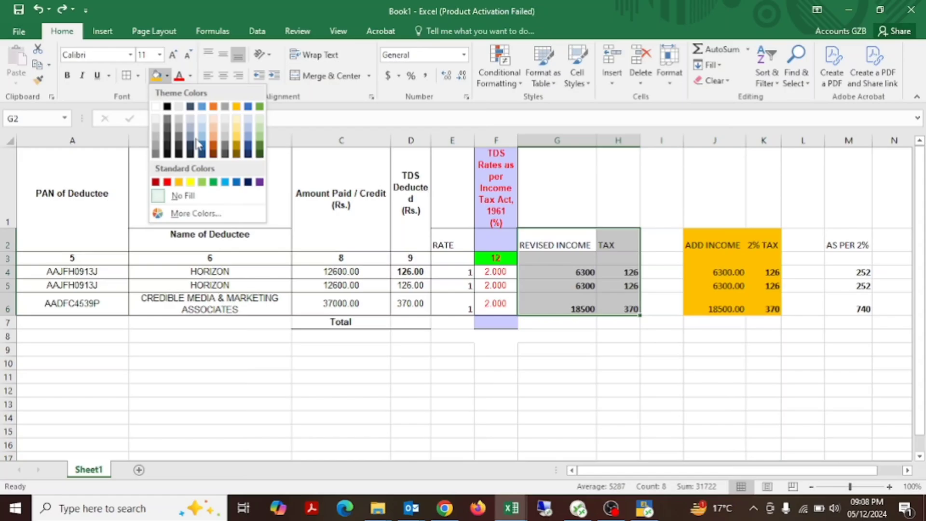
click(202, 181)
key(Right)
Step: Save the workbook to the Desktop as REV
key(ctrl+s)
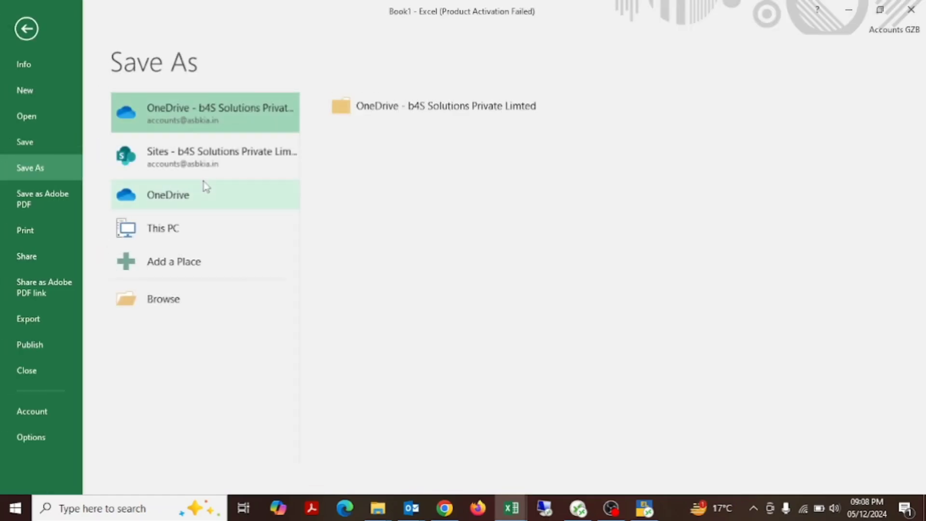
key(Escape)
key(ctrl+s)
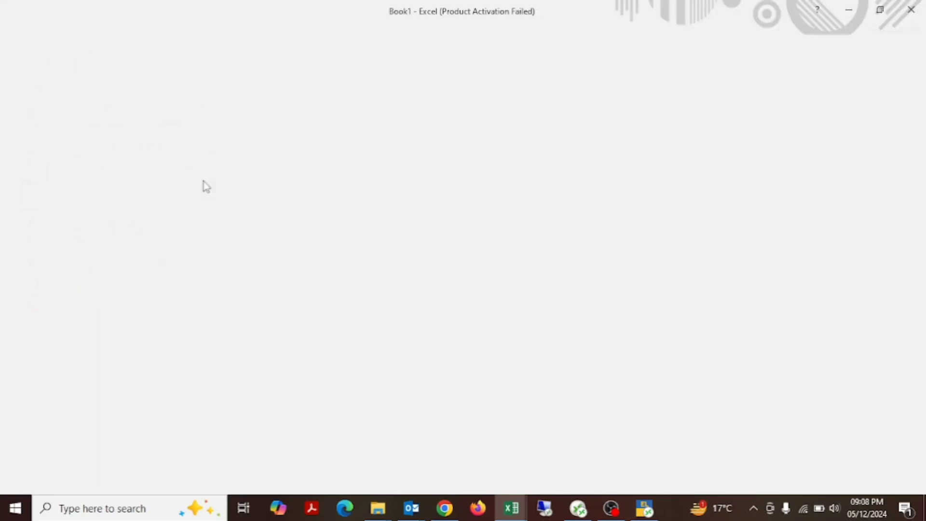
click(222, 270)
click(223, 236)
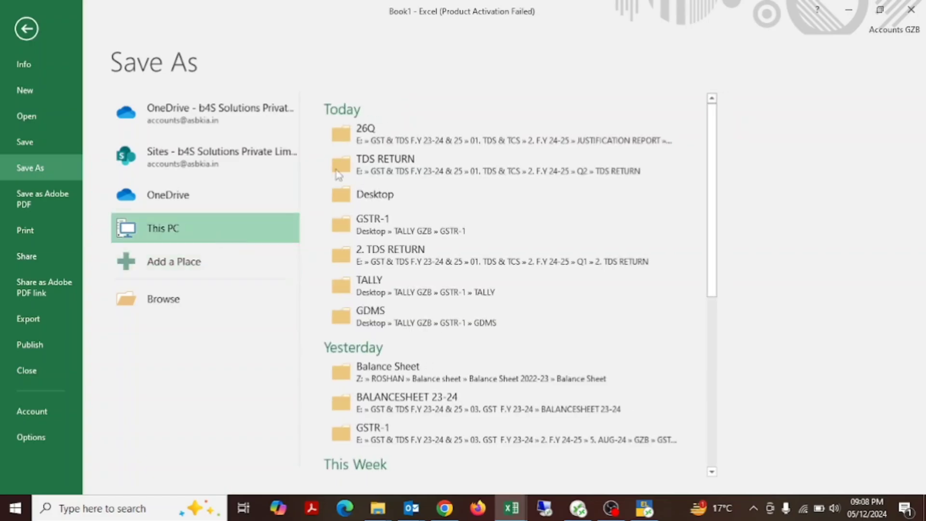
click(428, 136)
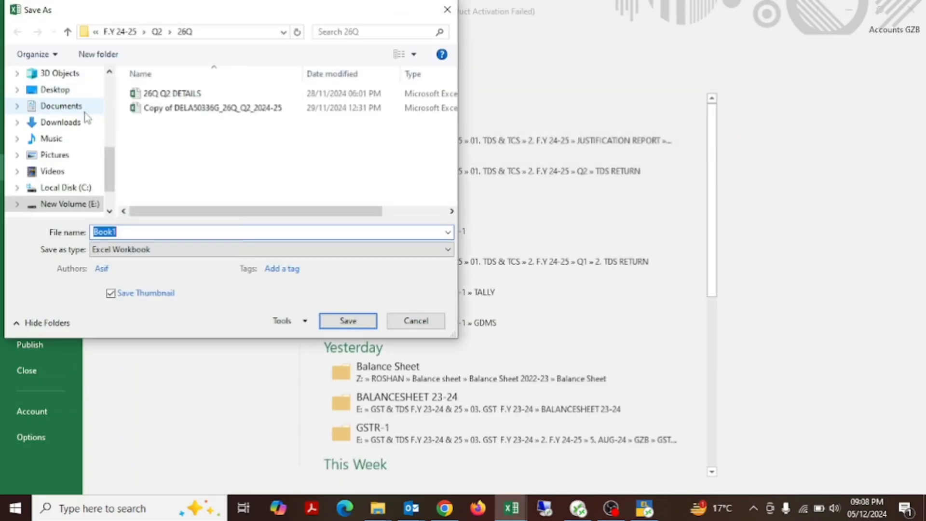
click(89, 89)
double_click(151, 233)
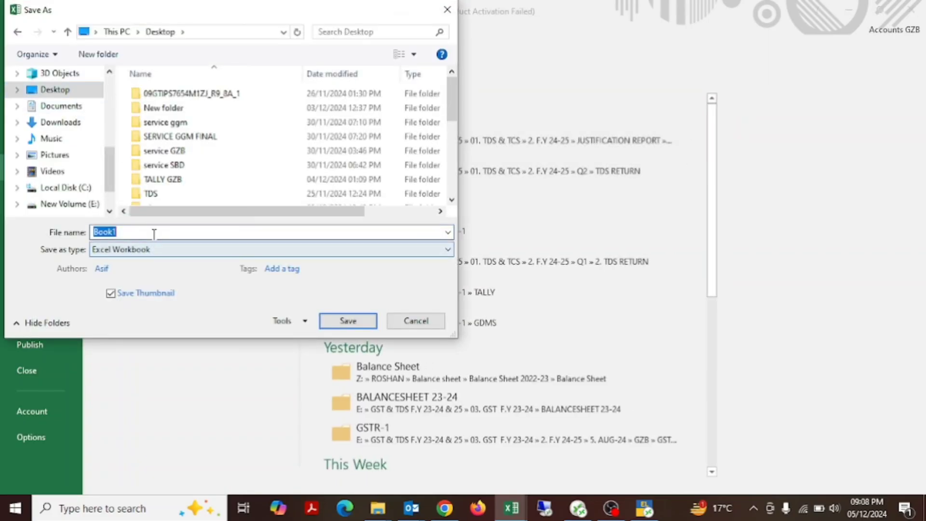
text(REV)
key(Return)
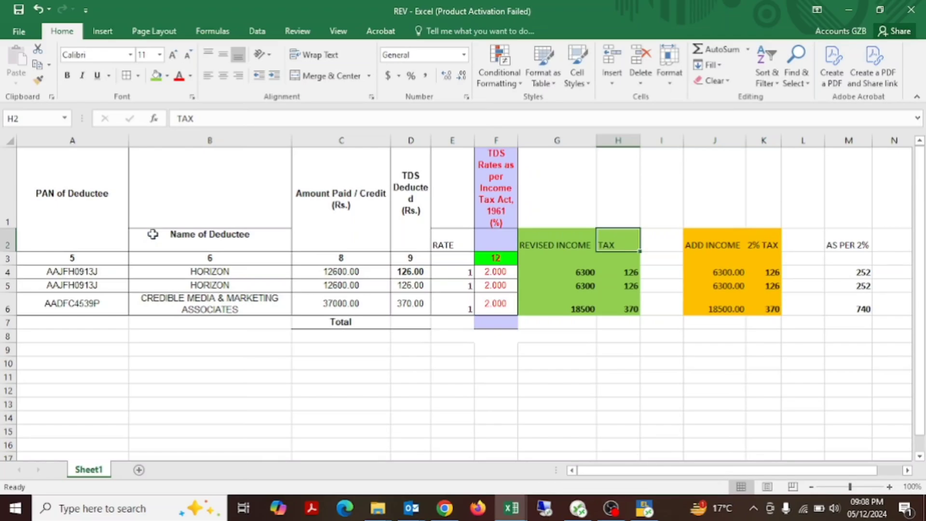
Step: Review the first deductee's revised income and tax formulas in G4 and H4
key(Tab)
key(Return)
key(Left)
key(Up)
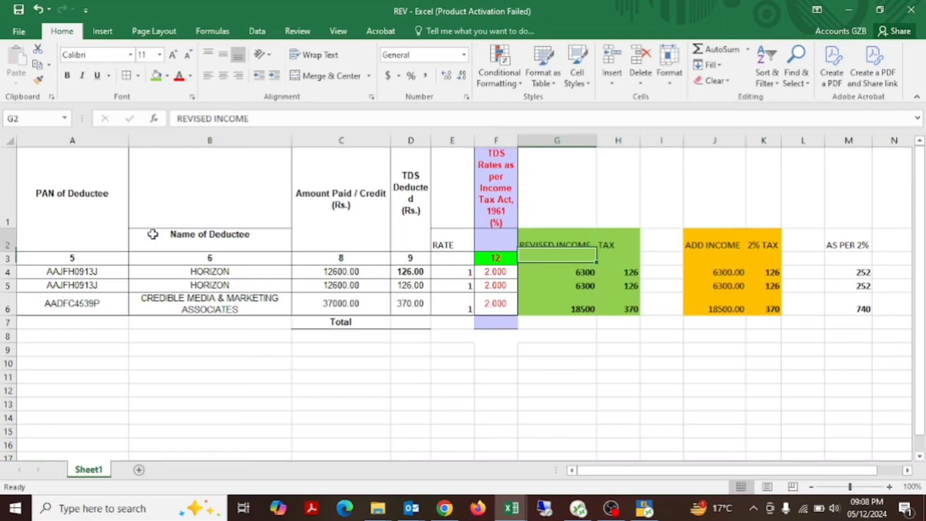
key(Left)
key(Down)
key(Right)
key(Right)
key(Down)
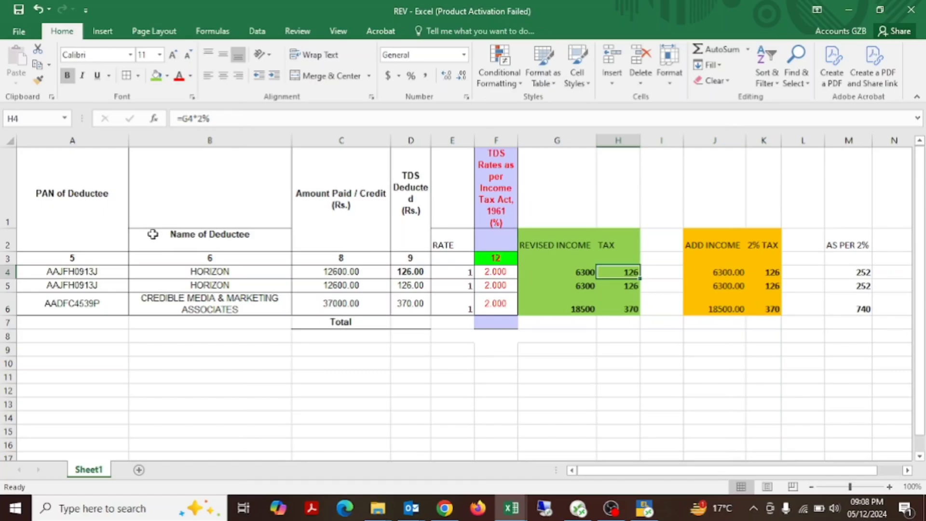
key(Right)
key(Right)
key(Left)
key(Left)
key(Left)
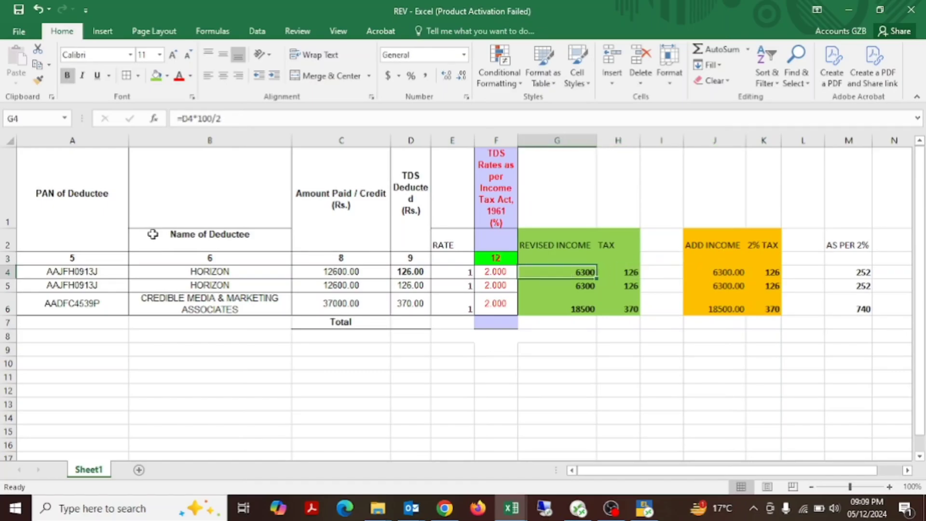
Step: Switch to Chrome, open the TRACES deductor login in a new tab, and log in with the company's TAN and the prefilled credentials
click(444, 508)
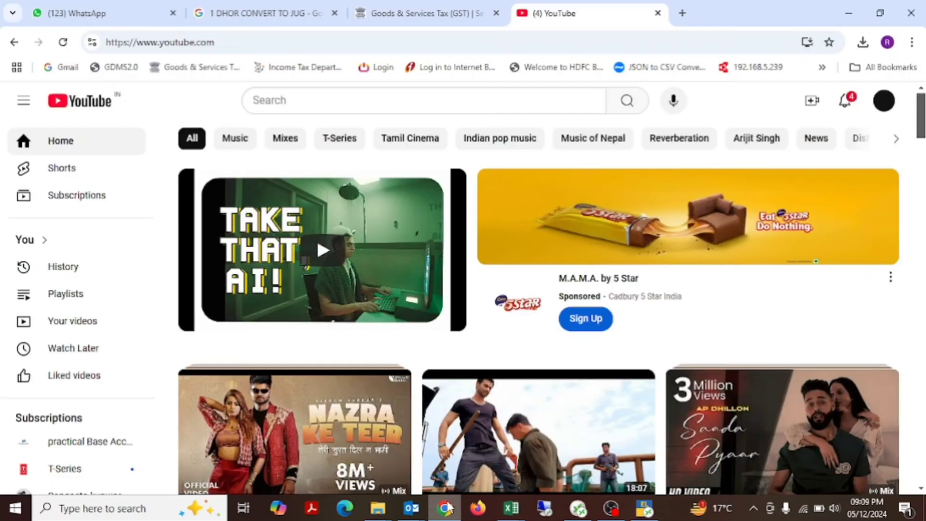
click(682, 16)
text(TRACES)
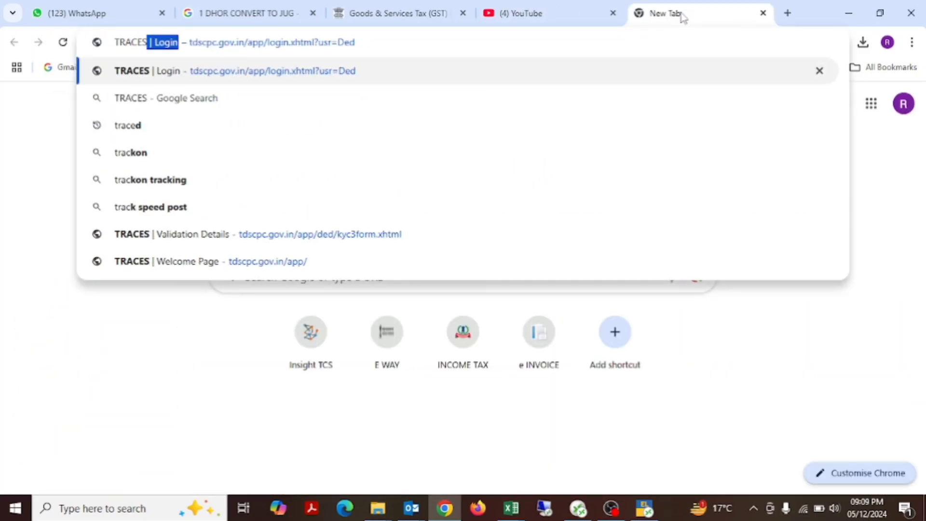
key(Return)
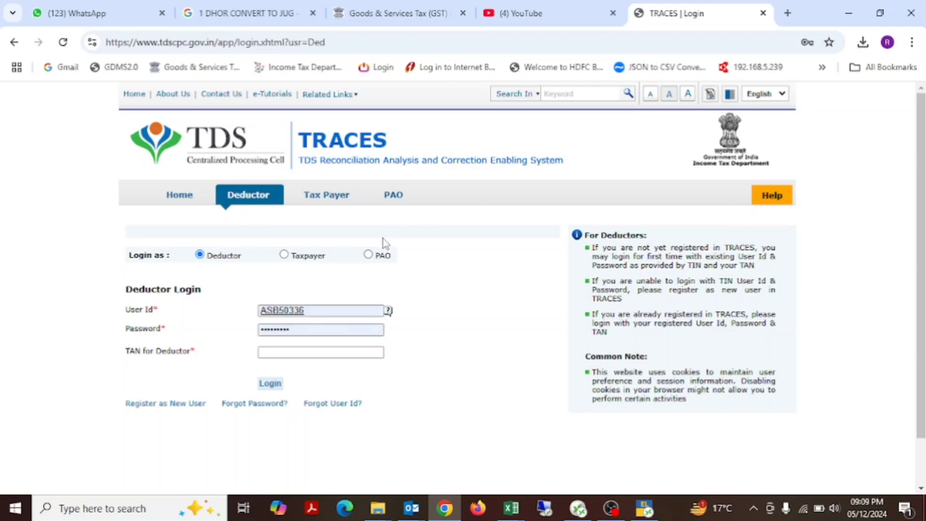
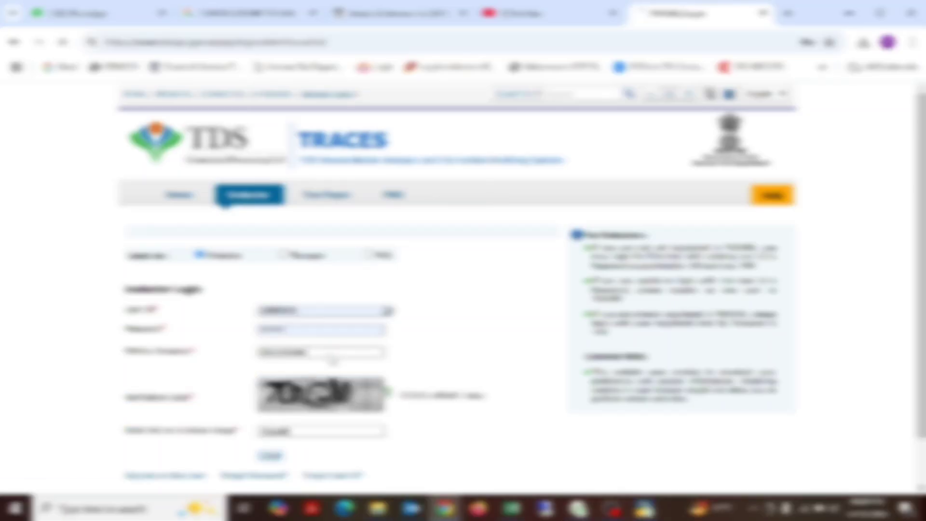
key(Return)
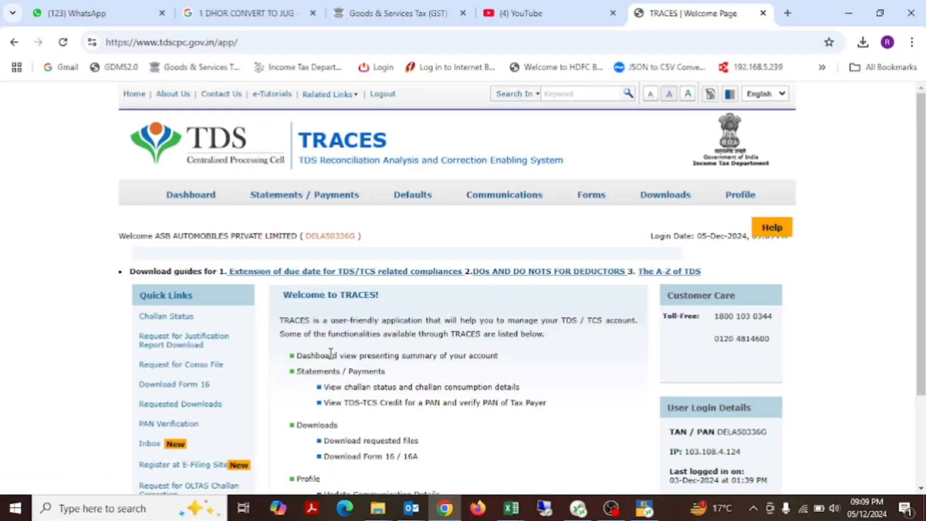
Step: Open the Request for Correction form
click(413, 197)
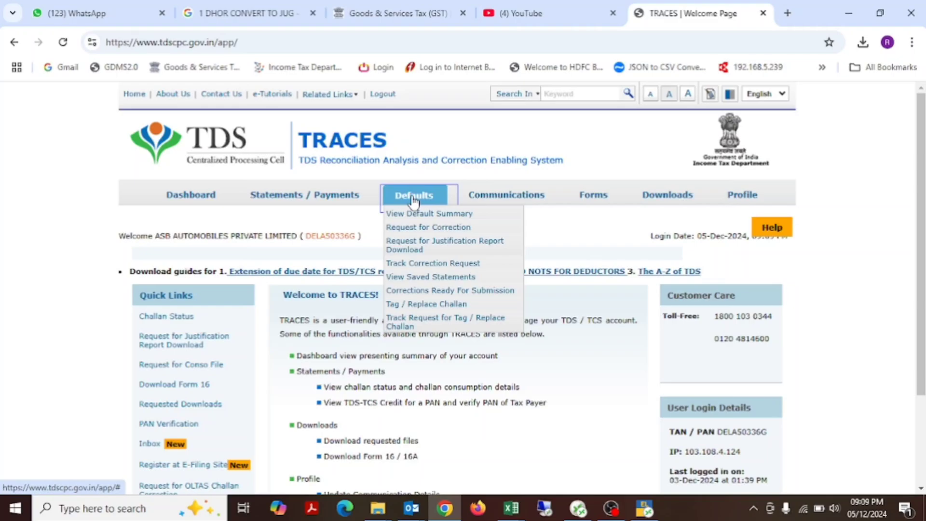
click(480, 264)
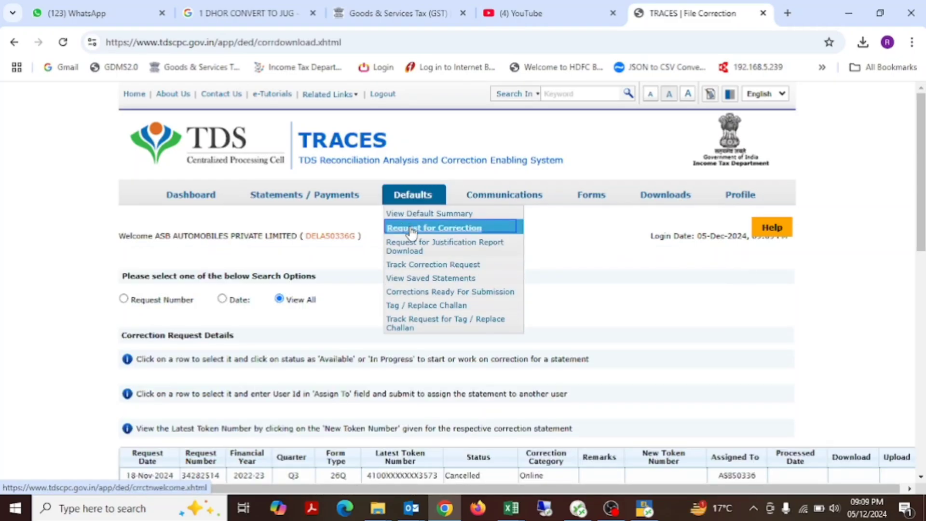
click(427, 231)
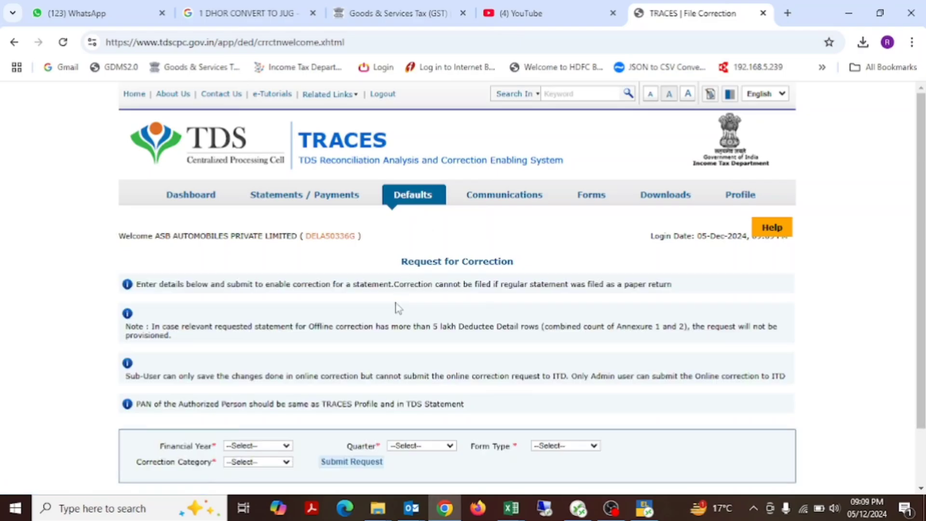
Step: Set the correction request's financial year to 2024-25
scroll(396, 307, down, 2)
click(274, 383)
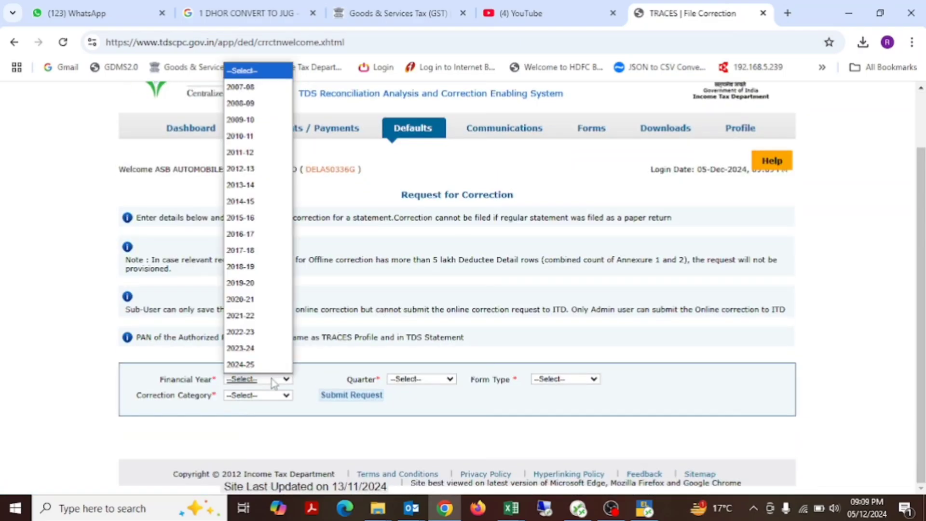
key(Down)
key(Down)
key(Down)
key(Down)
key(Down)
key(Down)
key(Down)
key(Down)
key(Down)
key(Down)
key(Down)
key(Down)
key(Down)
key(Down)
key(Down)
key(Down)
key(Down)
key(Down)
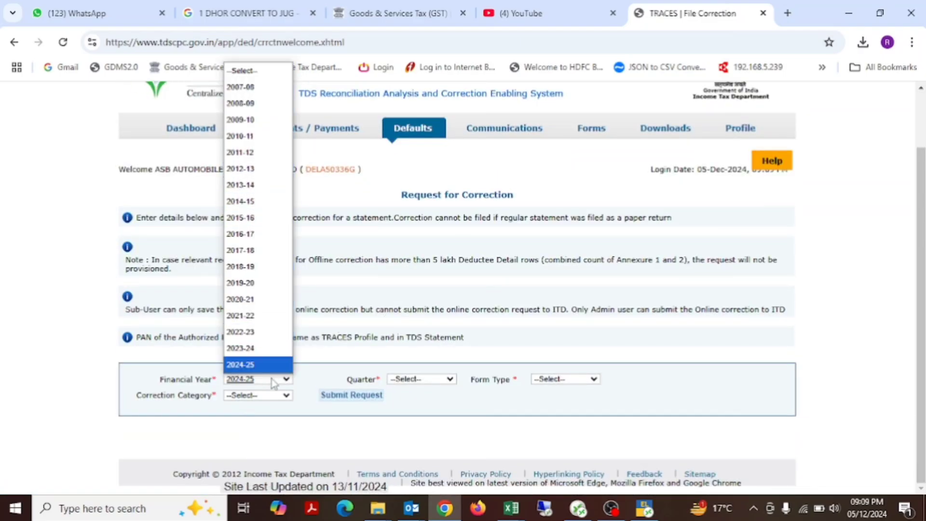
key(Up)
key(Down)
key(Return)
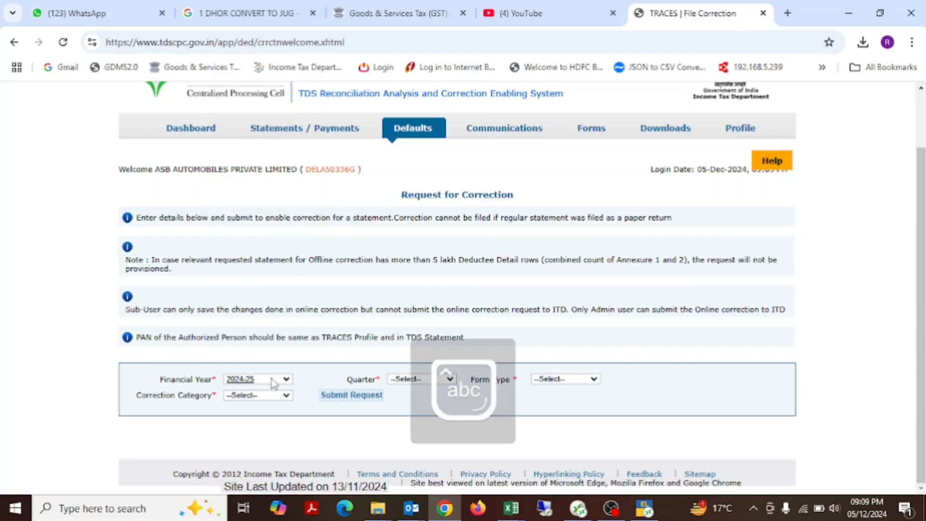
Step: Set the correction request's quarter to Q2 and its form type to 26Q
click(448, 379)
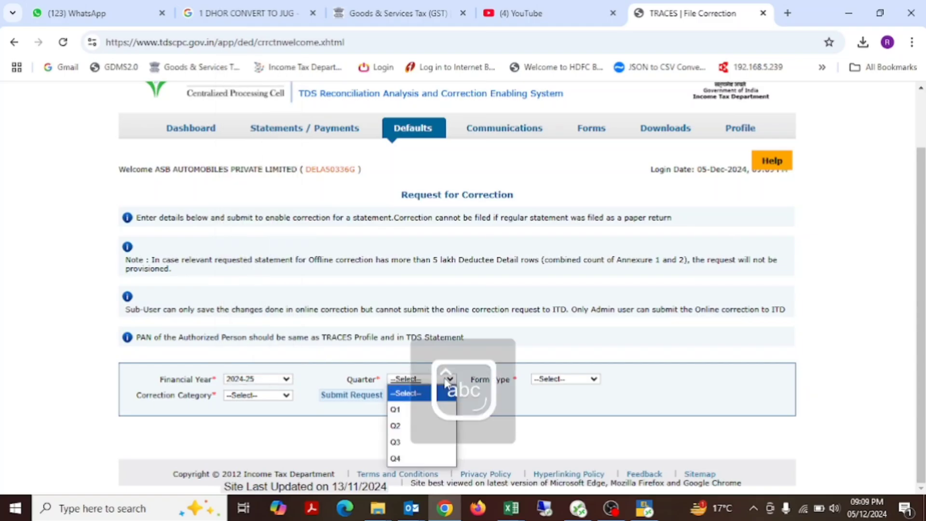
key(Down)
key(Down)
key(Return)
key(Tab)
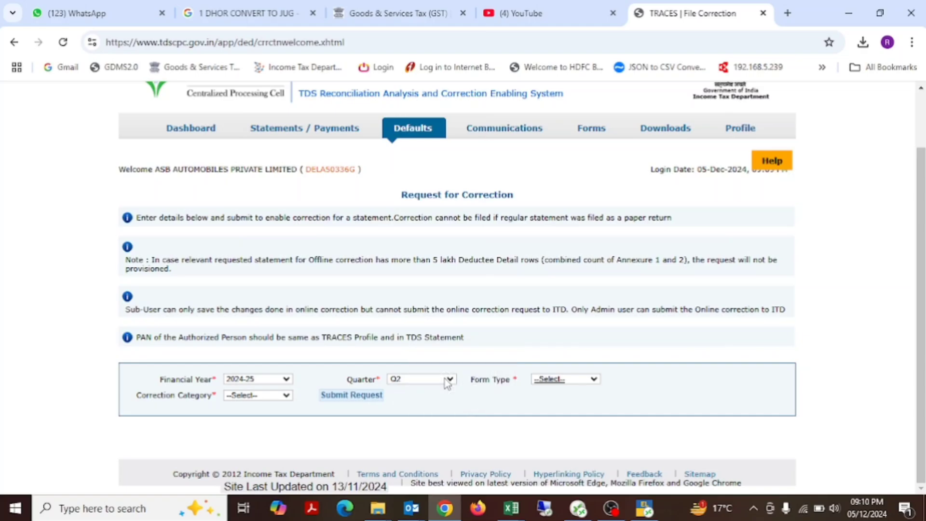
click(594, 379)
key(Down)
key(Down)
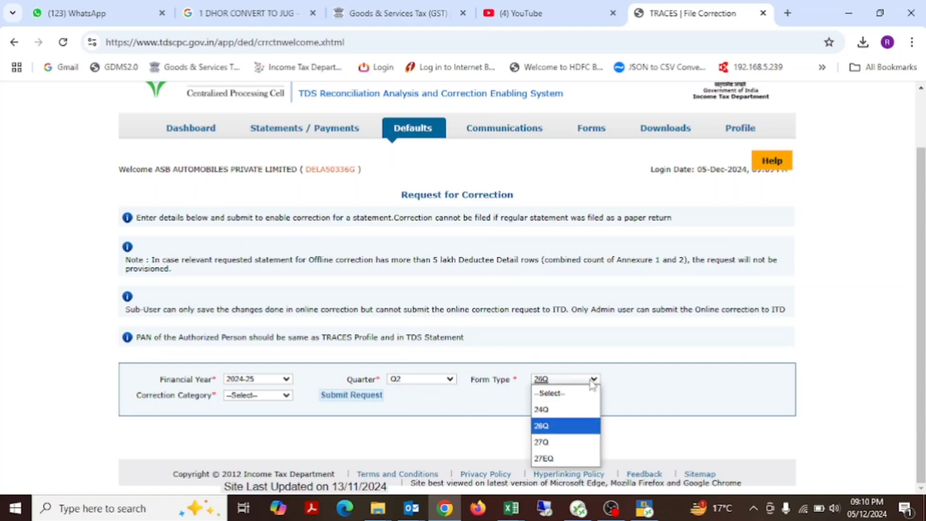
key(Return)
Step: Choose Online as the correction category and try to submit the request
click(267, 396)
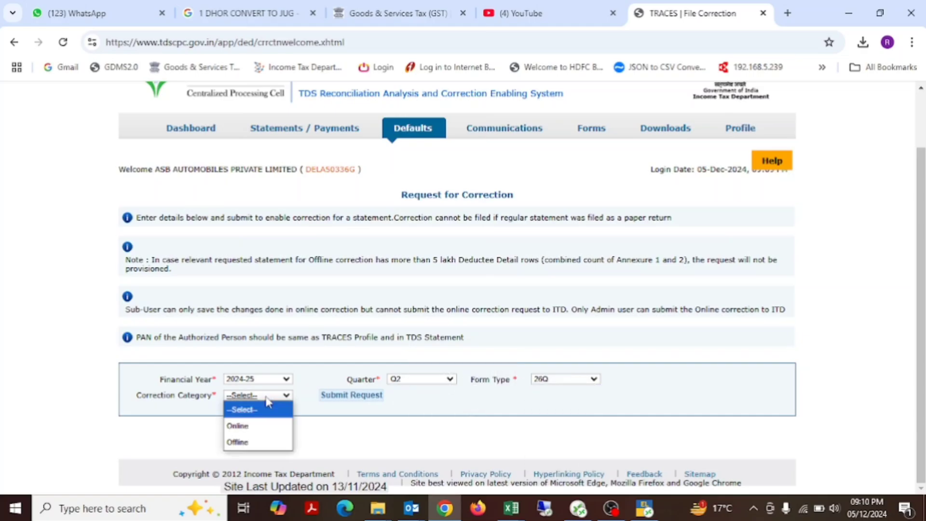
key(Down)
key(Return)
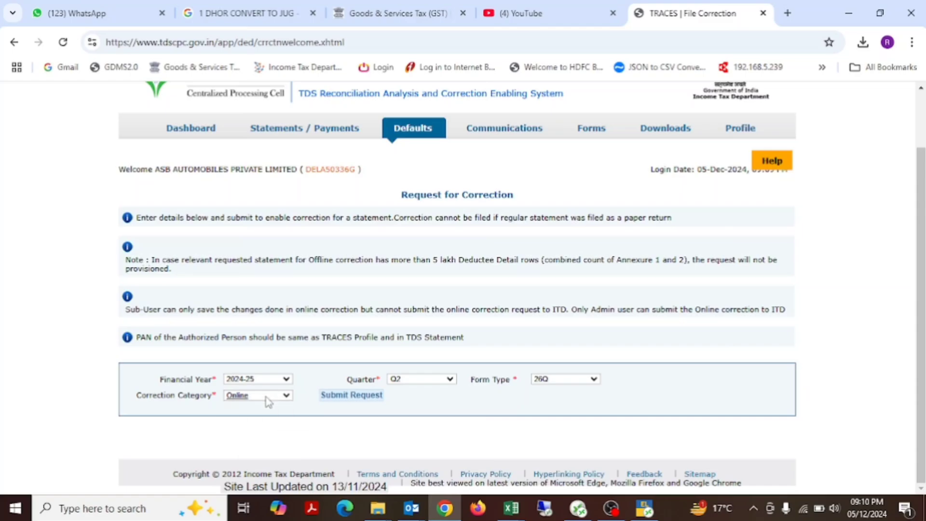
click(337, 400)
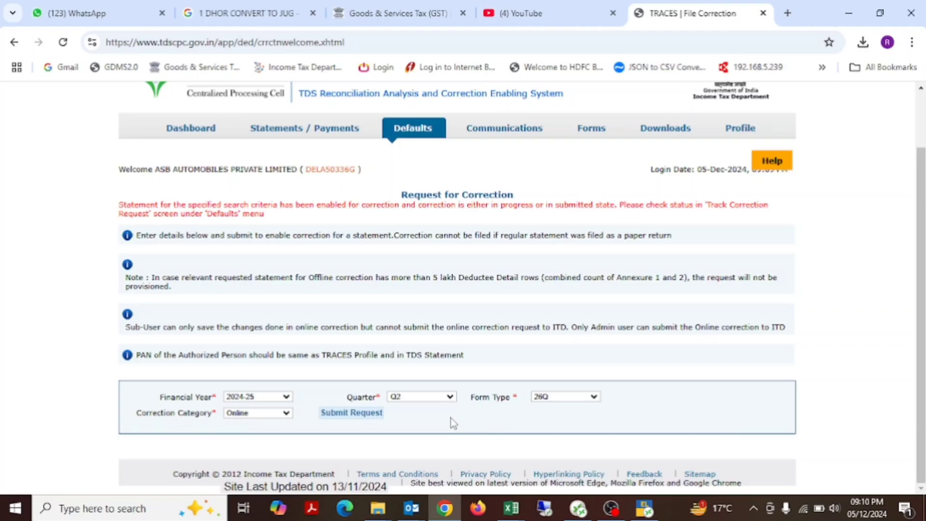
scroll(630, 423, up, 1)
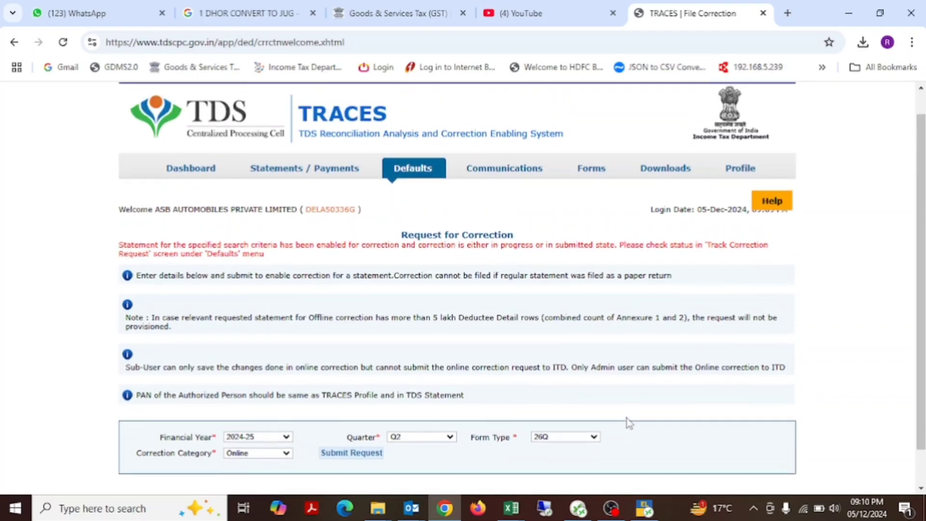
Step: List all tracked correction requests and open the submitted entry for 2024-25 Q2 Form 26Q
mouse_move(431, 186)
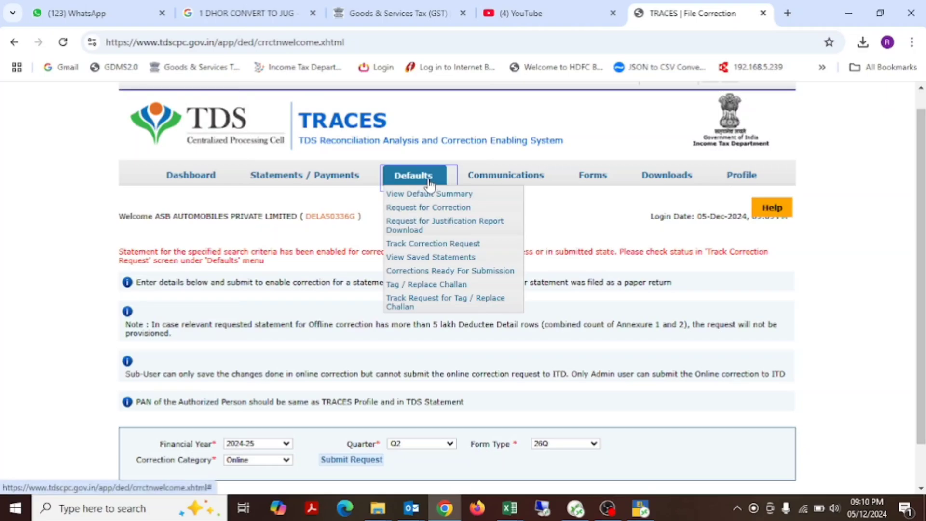
click(458, 246)
scroll(504, 302, down, 1)
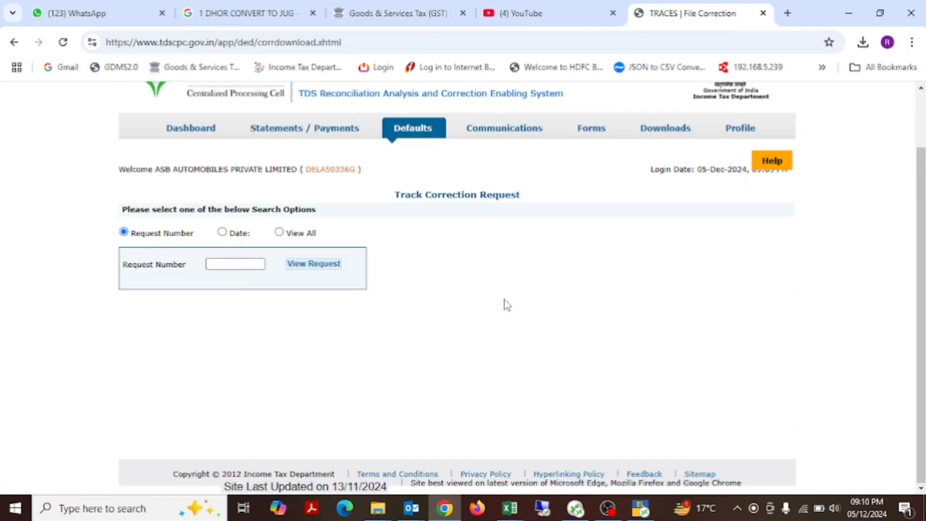
click(280, 233)
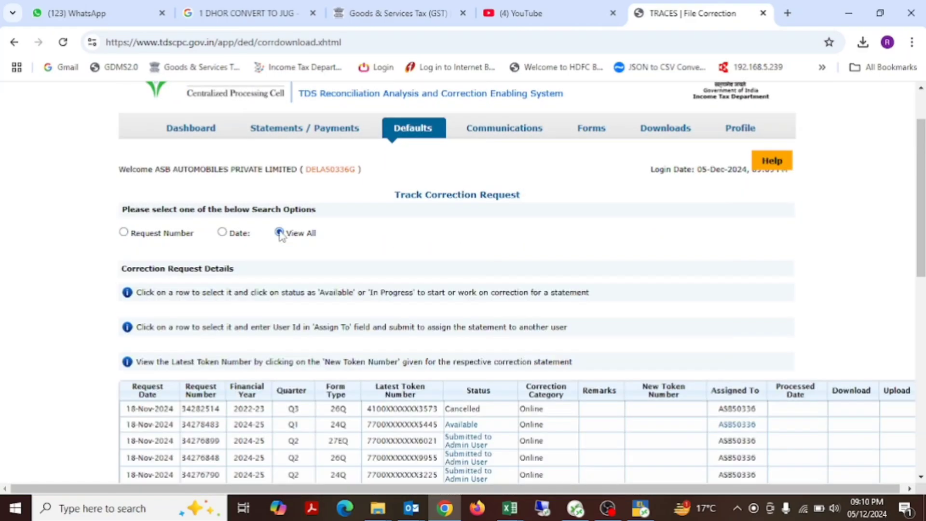
scroll(472, 269, down, 3)
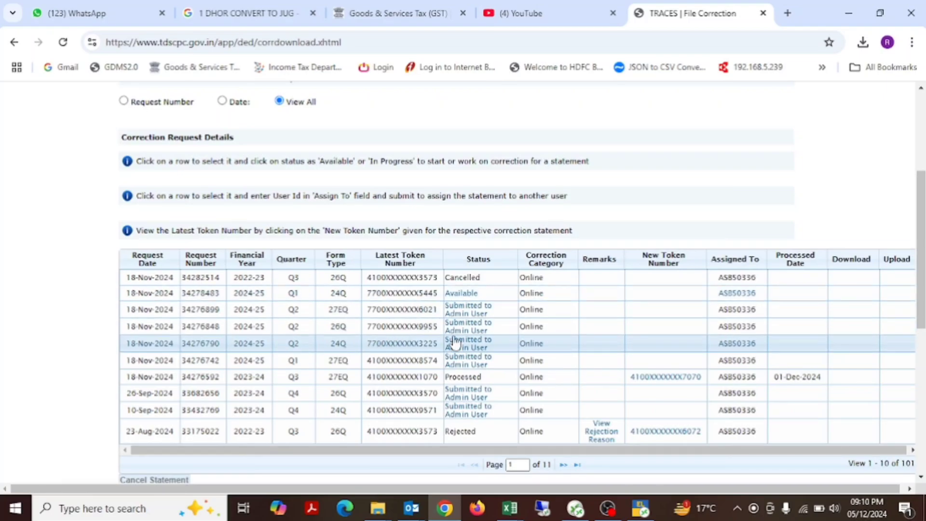
click(476, 332)
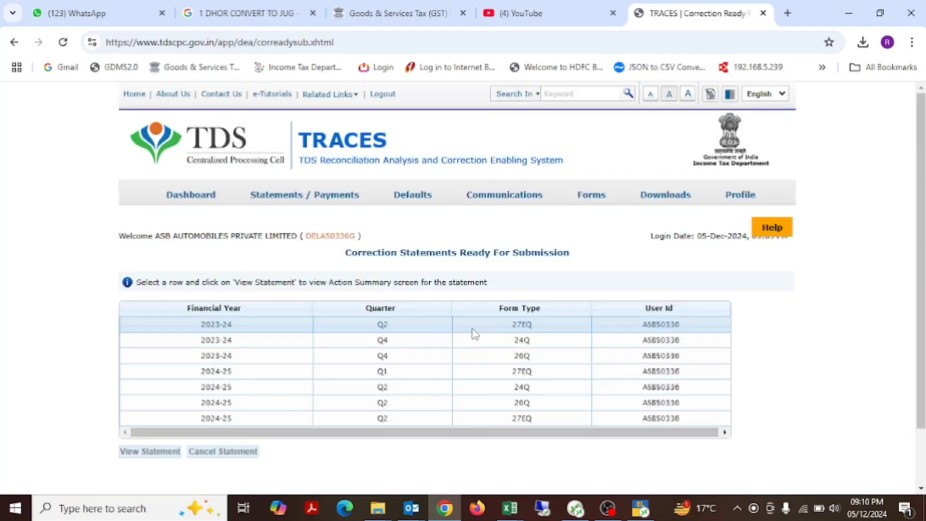
Step: View the 2024-25 Q2 26Q correction statement and open it for editing
scroll(473, 333, down, 1)
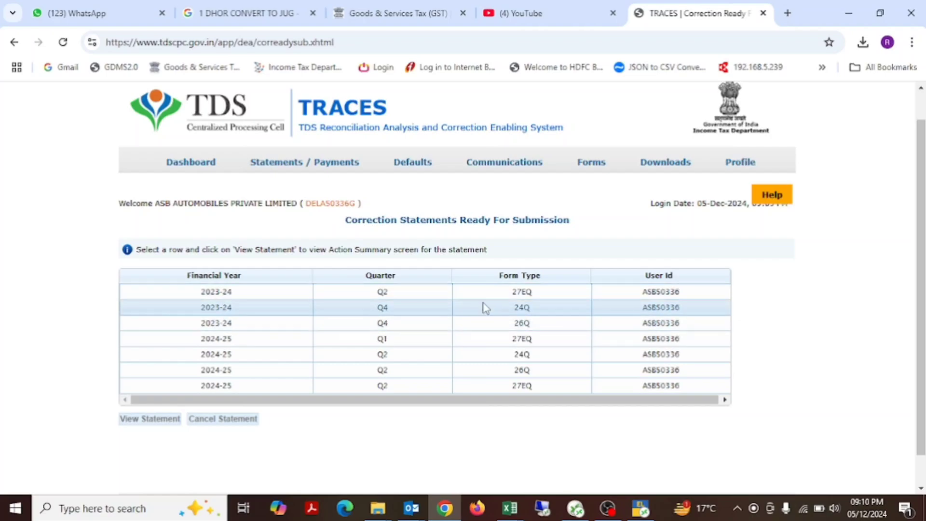
click(473, 376)
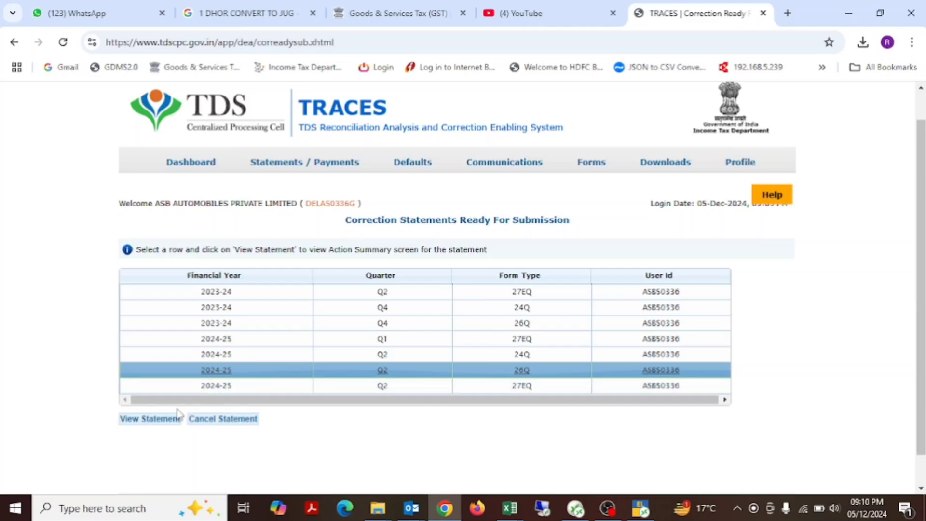
click(166, 419)
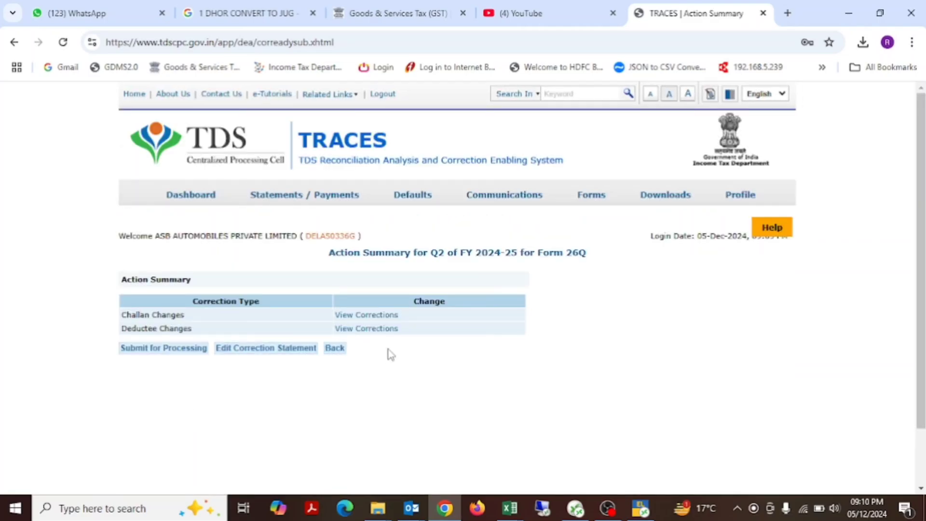
click(277, 350)
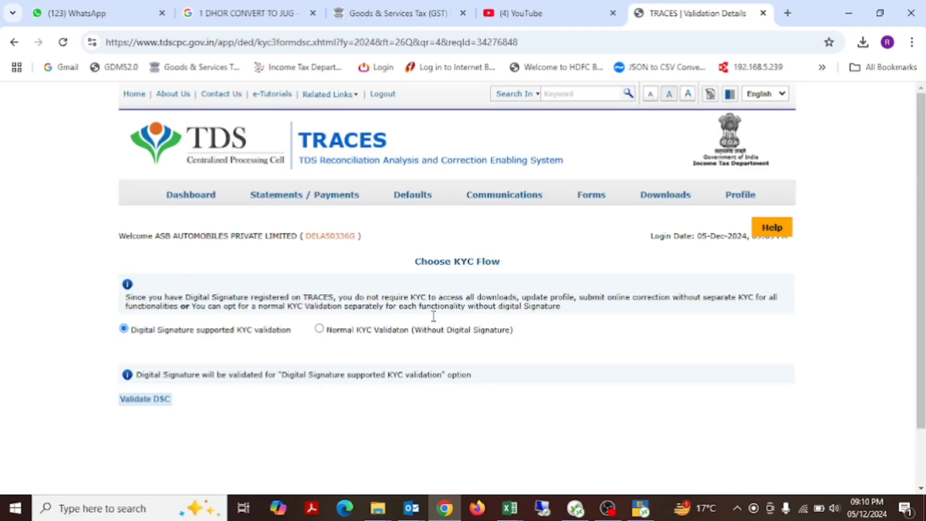
Step: Choose normal KYC validation without digital signature and proceed to the validation details form
click(319, 329)
click(137, 400)
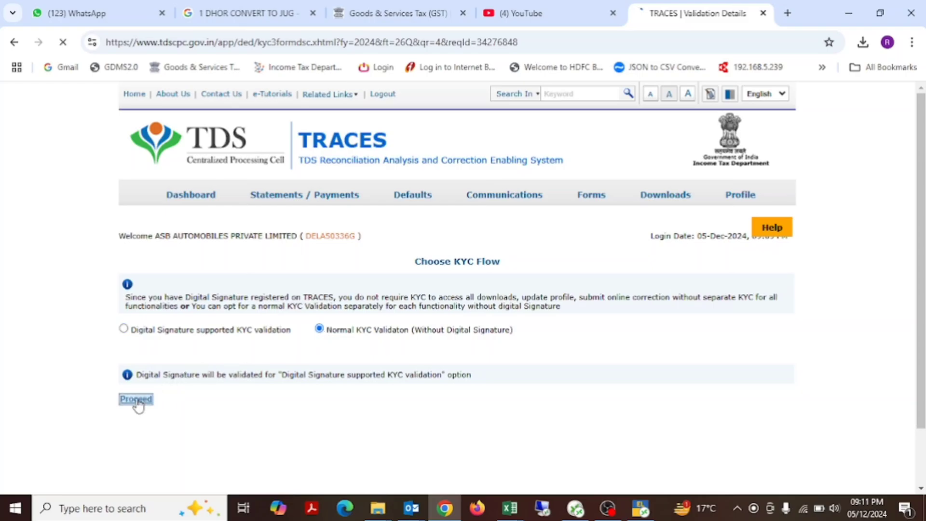
scroll(496, 306, down, 2)
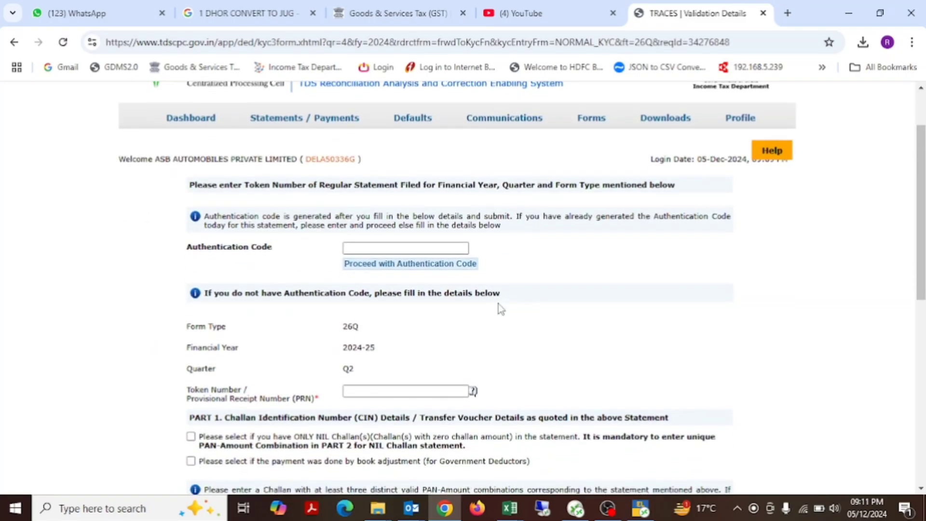
Step: Switch to the 26 Q RETURN DETAILS workbook and select the first challan's date of deposit on the CHALLAN sheet
key(alt+Tab)
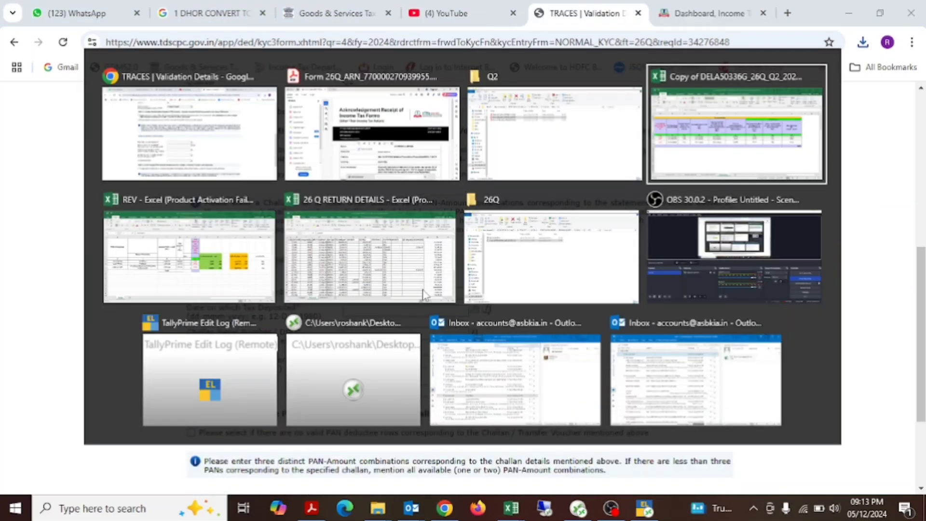
key(alt+Down)
key(alt+Left)
key(alt+Left)
key(alt+Left)
key(alt+Right)
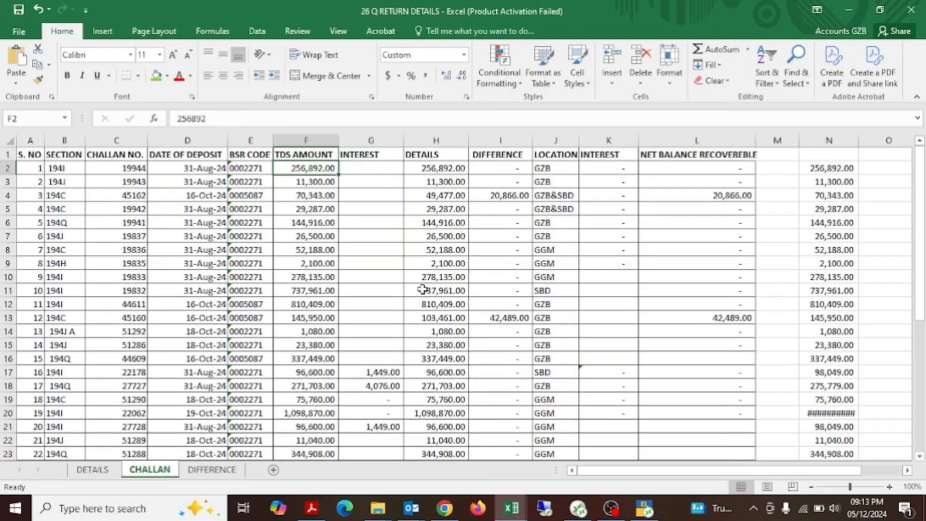
key(alt+2)
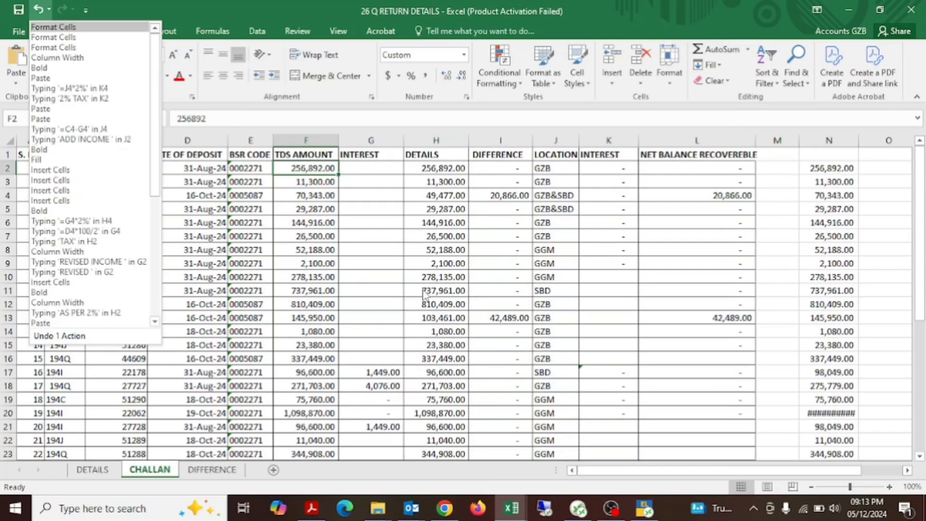
key(Escape)
key(Escape)
key(Left)
key(Left)
Step: Copy the first challan's BSR code 0002271 from the workbook into the BSR Code / Receipt Number field of the KYC form
key(alt+Tab)
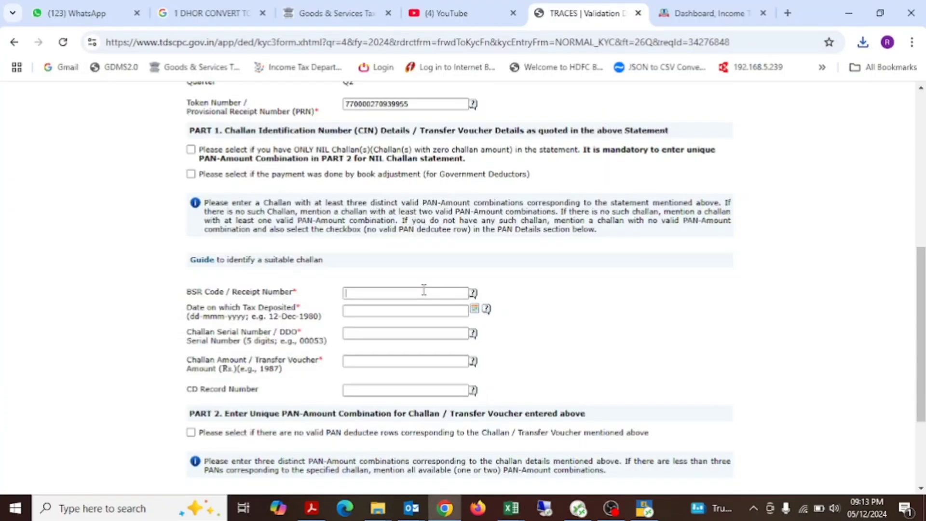
key(alt+Tab)
key(Right)
key(F2)
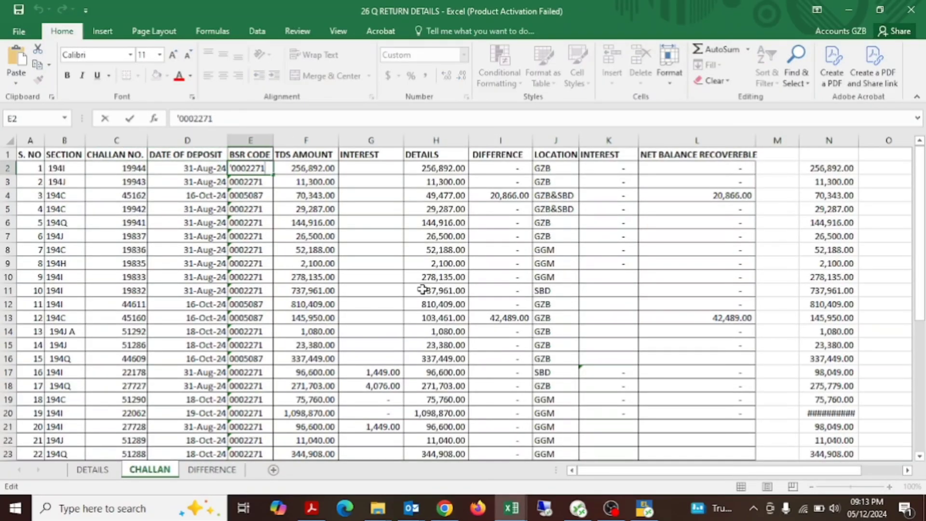
key(shift+Home)
key(ctrl+c)
key(alt+Tab)
key(ctrl+v)
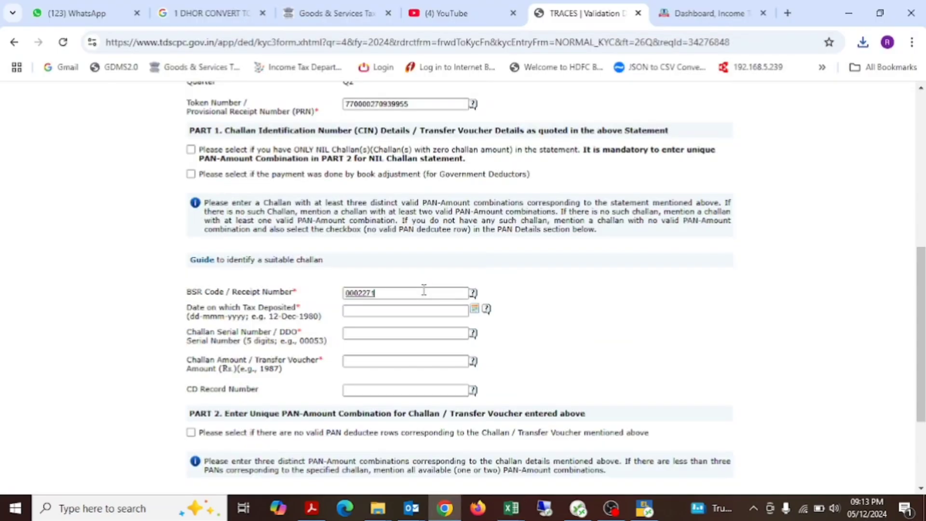
Step: Enter the first challan's deposit date as 31-Aug-2024 and its serial number 19944 from the workbook in the KYC form
key(alt+Tab)
key(Left)
key(Left)
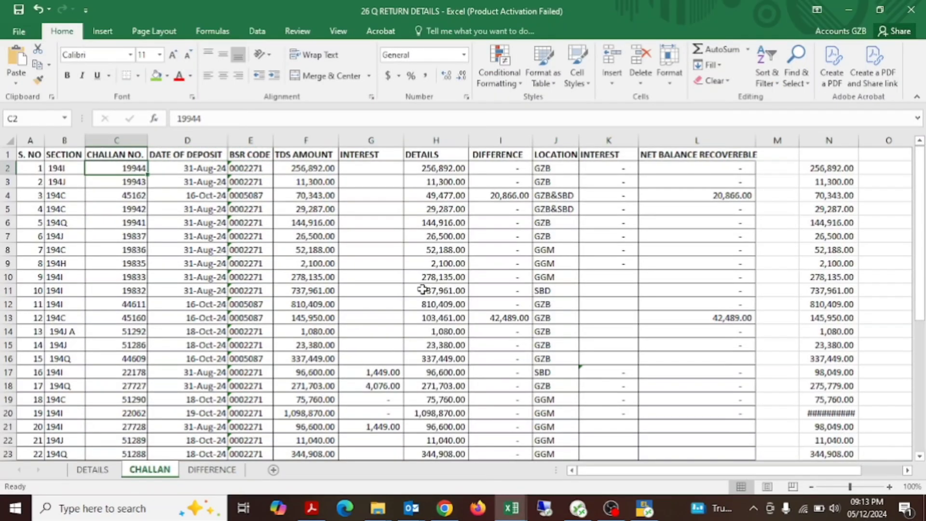
key(ctrl+c)
key(alt+Tab)
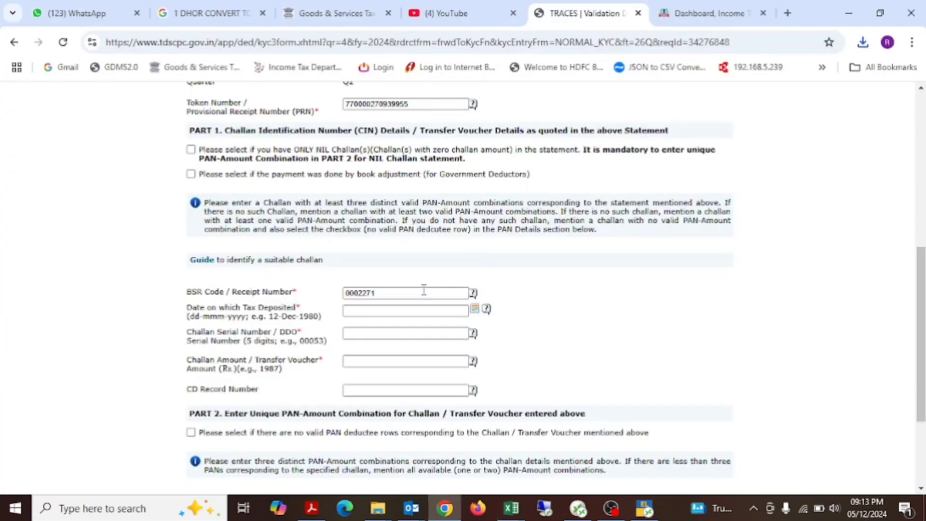
key(alt+Tab)
key(alt+Tab)
text(-)
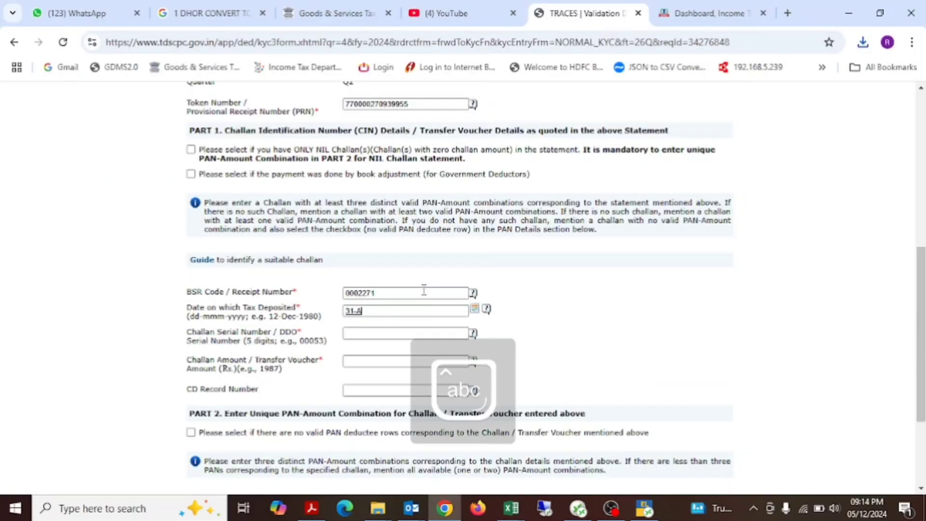
text(Aug-2024)
key(alt+Tab)
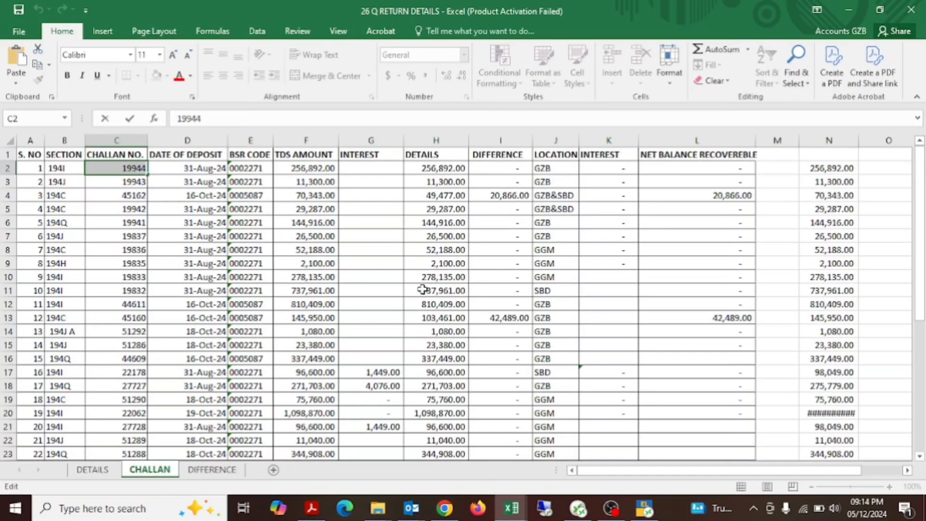
key(alt+Tab)
key(Tab)
Step: Copy the first challan's TDS amount 256892.00 from the CHALLAN sheet into the Challan Amount field of the KYC form
key(alt+Tab)
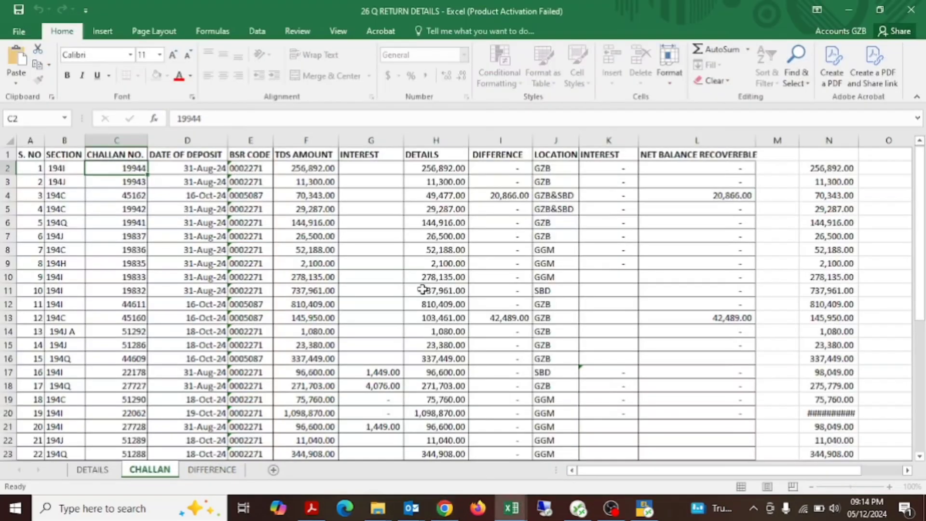
key(Right)
key(Right)
key(Right)
key(F2)
key(ctrl+c)
key(alt+Tab)
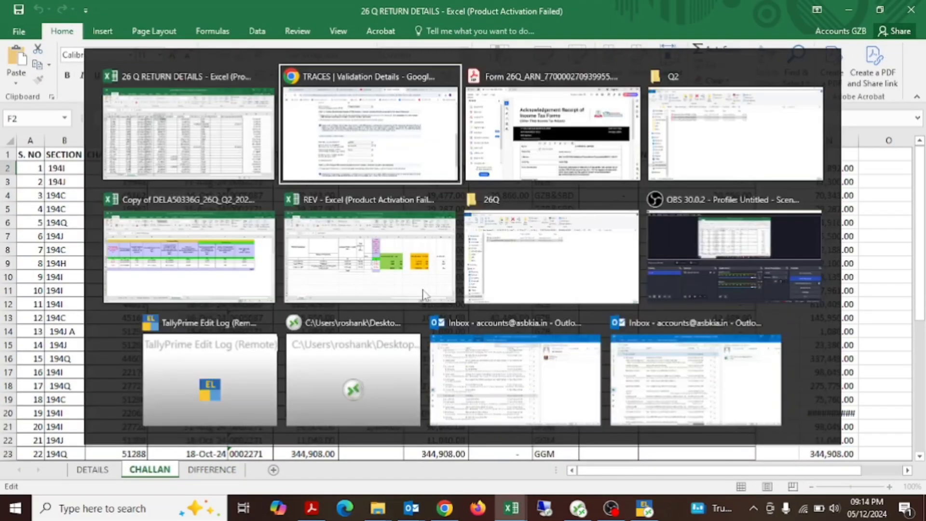
key(ctrl+v)
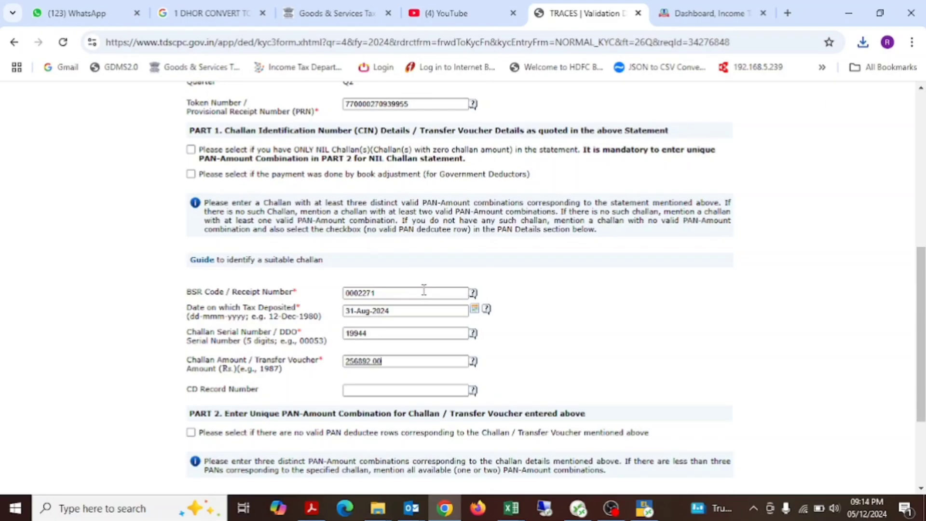
Step: Copy the PAN of DESIGN AHEAD from the DETAILS sheet into the first PAN as in Statement field
scroll(532, 340, down, 3)
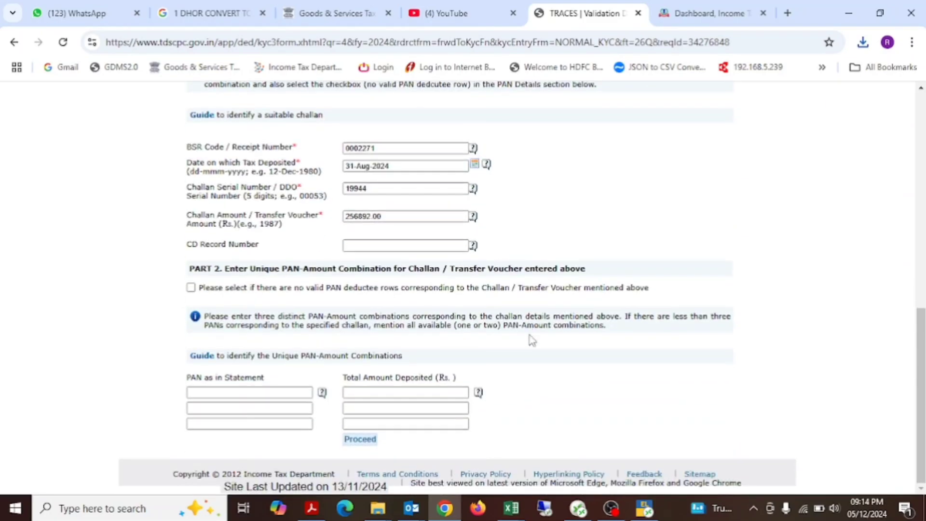
click(283, 392)
key(alt+Tab)
key(Right)
key(Right)
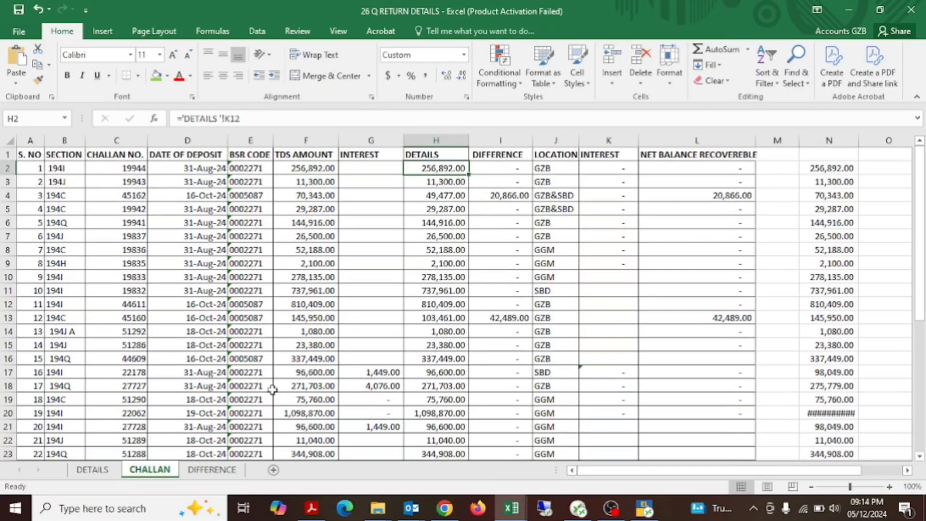
key(ctrl+bracketleft)
key(Up)
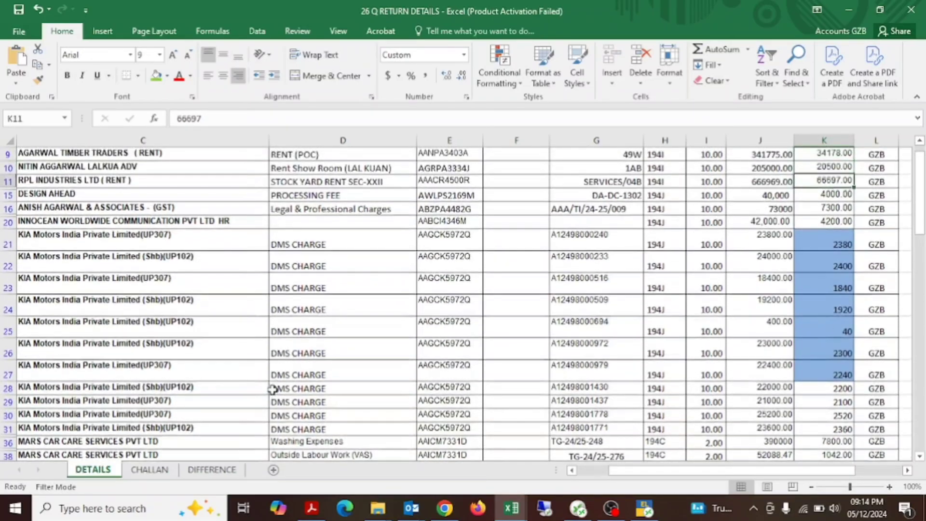
key(Left)
key(Left)
key(Left)
key(Left)
key(Left)
key(Left)
key(Down)
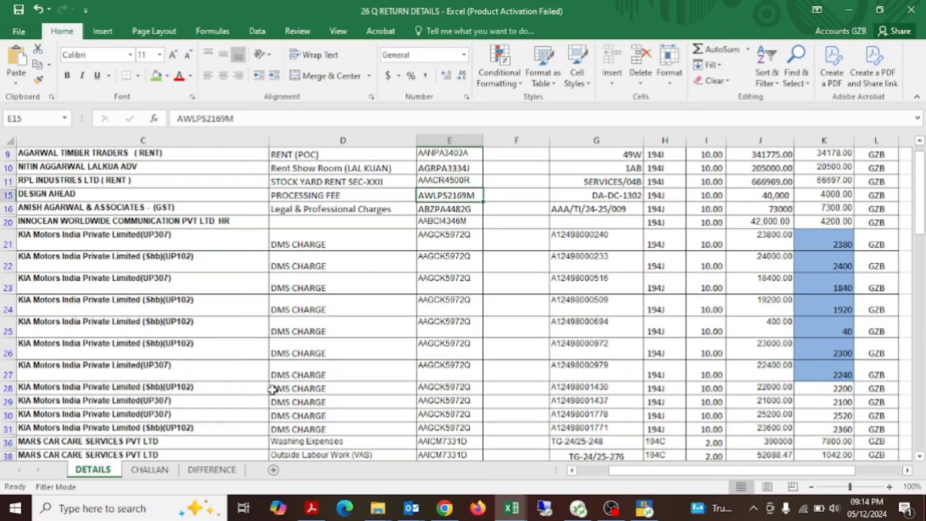
key(F2)
key(alt+Tab)
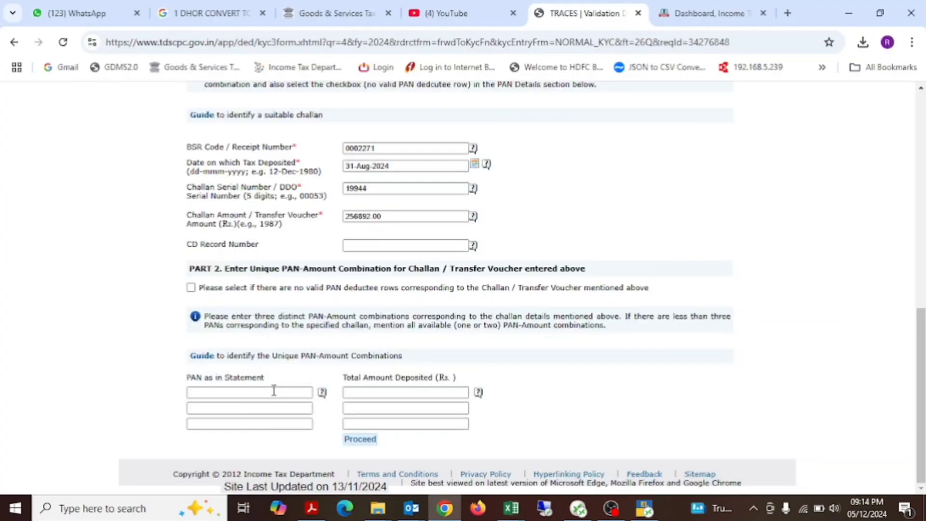
key(ctrl+v)
Step: Copy DESIGN AHEAD's taxable amount 40000 into the first Total Amount Deposited field of the KYC form
key(Tab)
key(alt+Tab)
key(Tab)
key(Tab)
key(Tab)
key(Tab)
key(Tab)
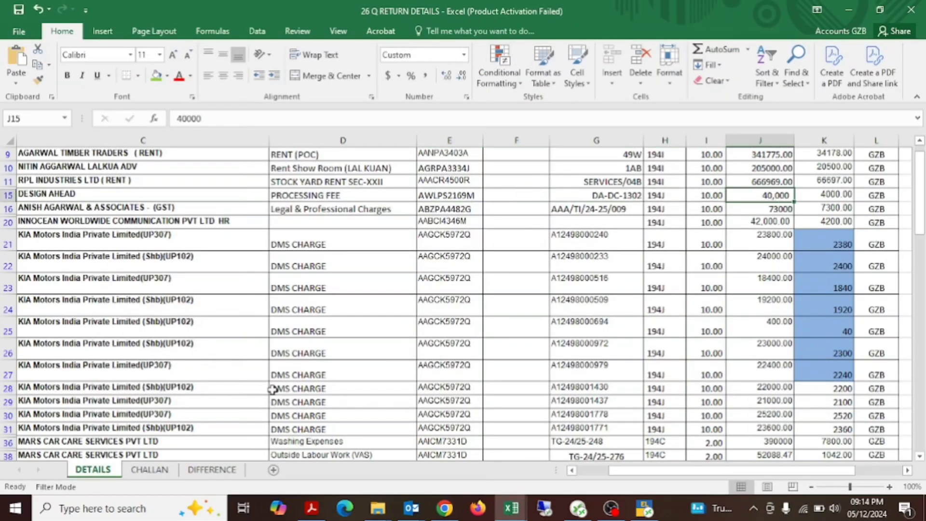
key(ctrl+c)
key(alt+Tab)
key(ctrl+v)
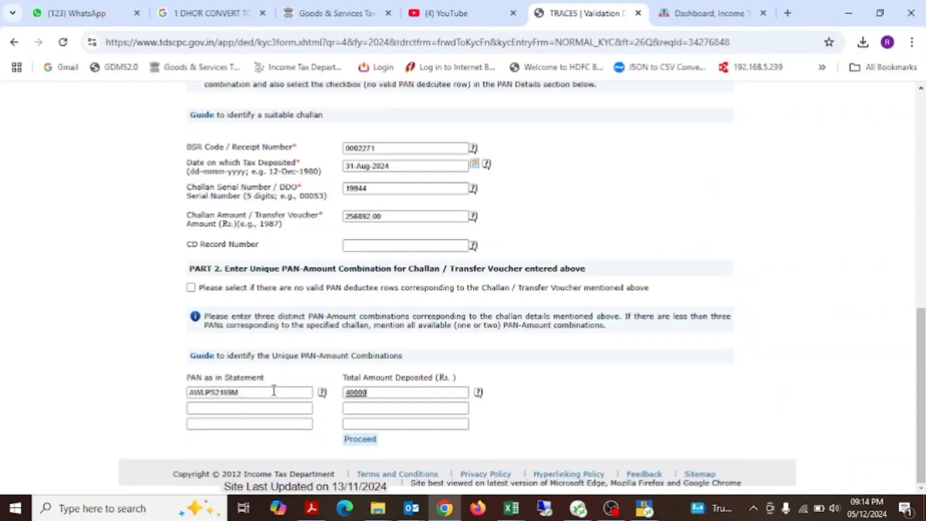
Step: Copy the deductee PAN from row 10 of the DETAILS sheet into the second PAN as in Statement field
key(Tab)
key(alt+Tab)
key(Escape)
key(Down)
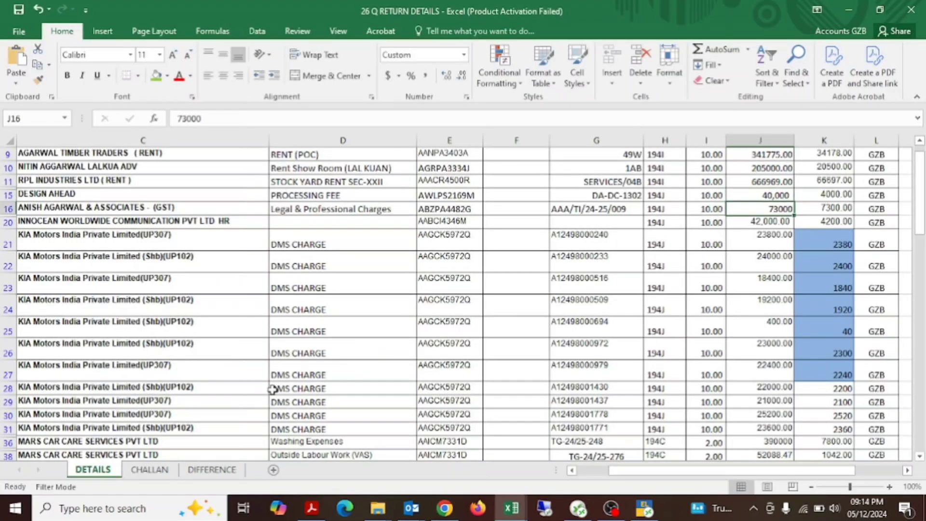
key(Left)
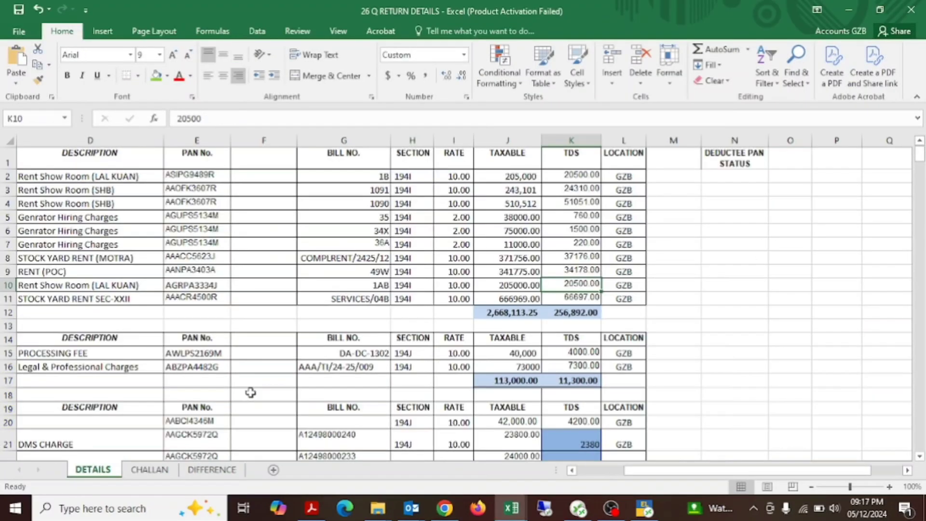
key(Left)
key(Left)
key(Left)
key(Left)
key(Left)
key(Left)
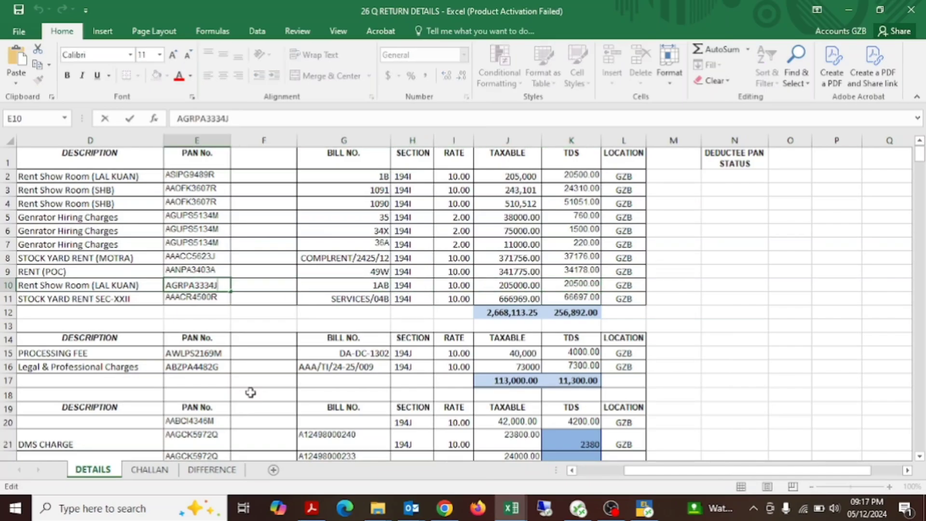
key(ctrl+c)
key(alt+Tab)
key(ctrl+v)
key(Tab)
Step: Copy the row 10 TDS amount 20500.00 into the second Total Amount Deposited field of the KYC form
key(alt+Tab)
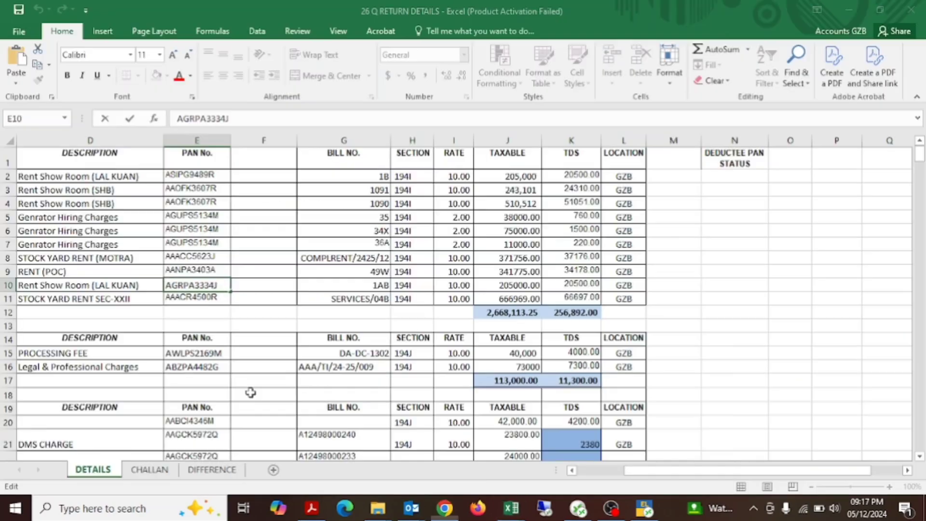
key(Right)
key(Right)
key(Right)
key(Right)
key(Right)
key(Right)
key(ctrl+c)
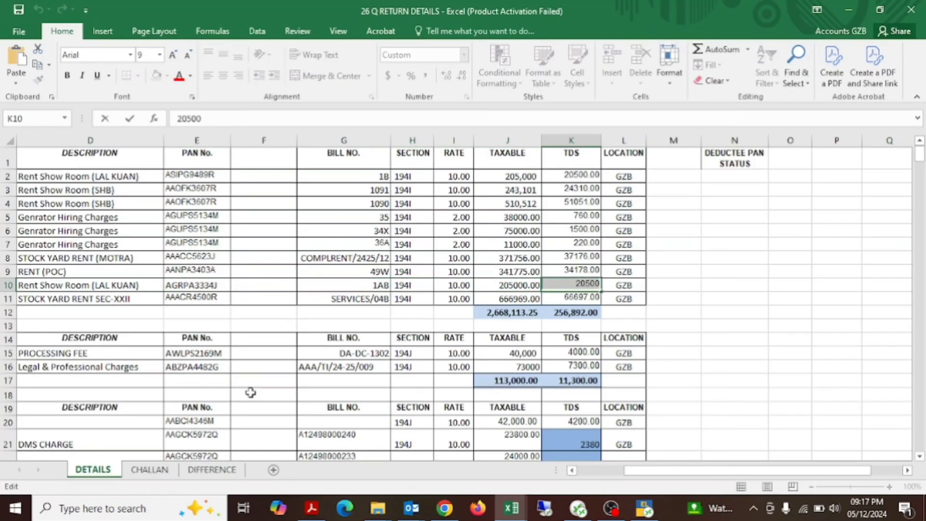
key(alt+Tab)
key(Tab)
Step: Copy the PAN of the RENT (POC) row on the DETAILS sheet into the third PAN as in Statement field
key(alt+Tab)
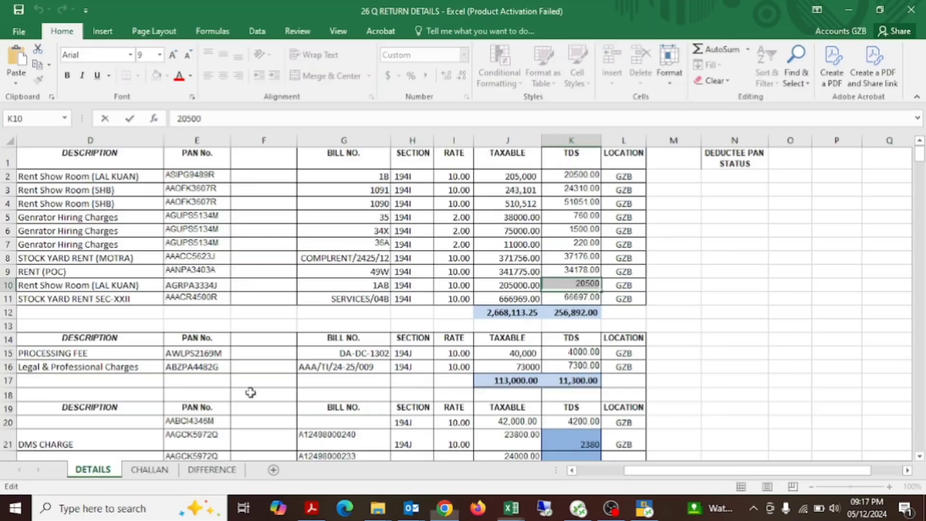
key(Up)
key(Left)
key(Left)
key(Left)
key(Left)
key(Left)
key(Left)
key(F2)
key(shift+Home)
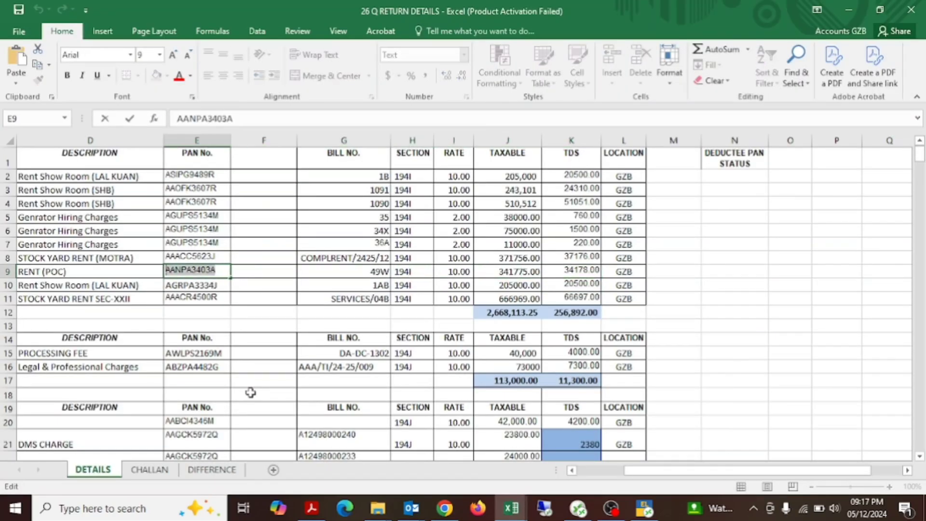
key(ctrl+c)
key(alt+Tab)
key(ctrl+v)
key(Tab)
Step: Copy the RENT (POC) row's TDS amount 34178.00 into the third Total Amount Deposited field
key(alt+Tab)
key(Escape)
key(Right)
key(Right)
key(Right)
key(Right)
key(Right)
key(Right)
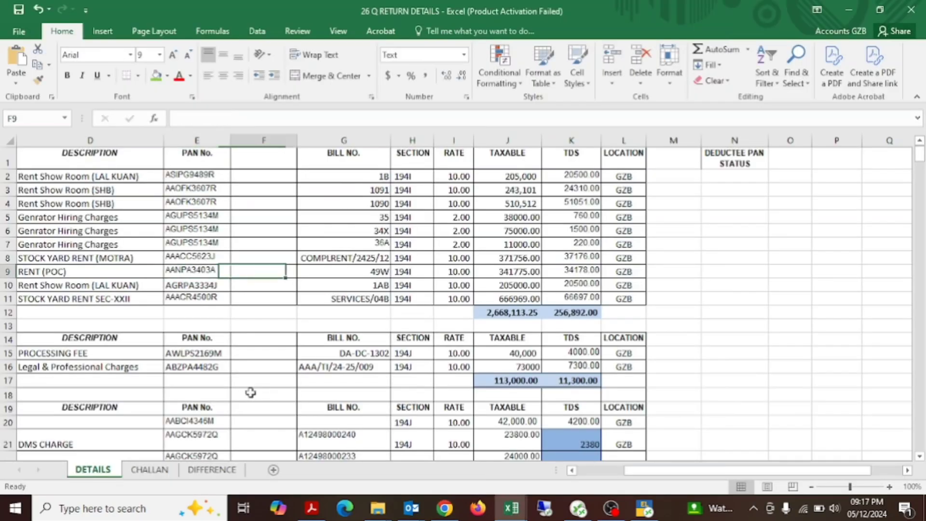
key(Right)
key(Left)
key(F2)
key(shift+Home)
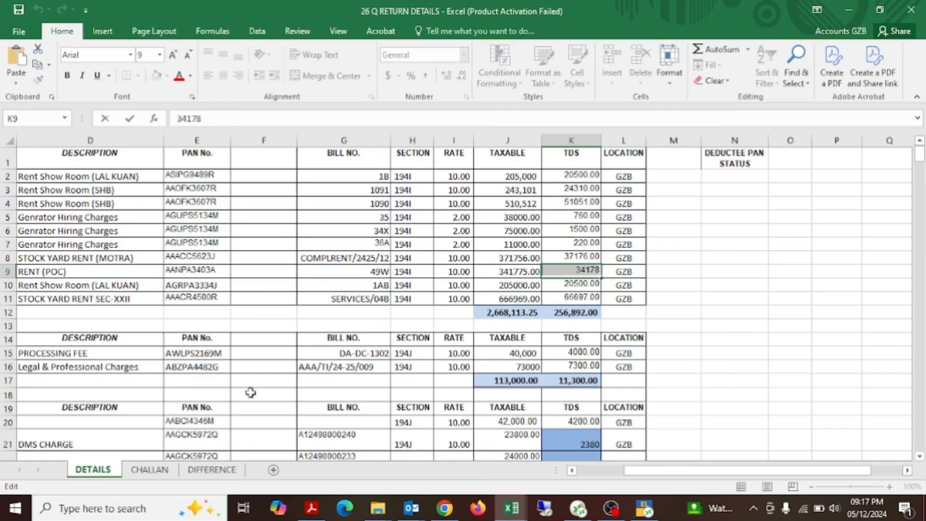
key(ctrl+c)
key(alt+Tab)
key(ctrl+v)
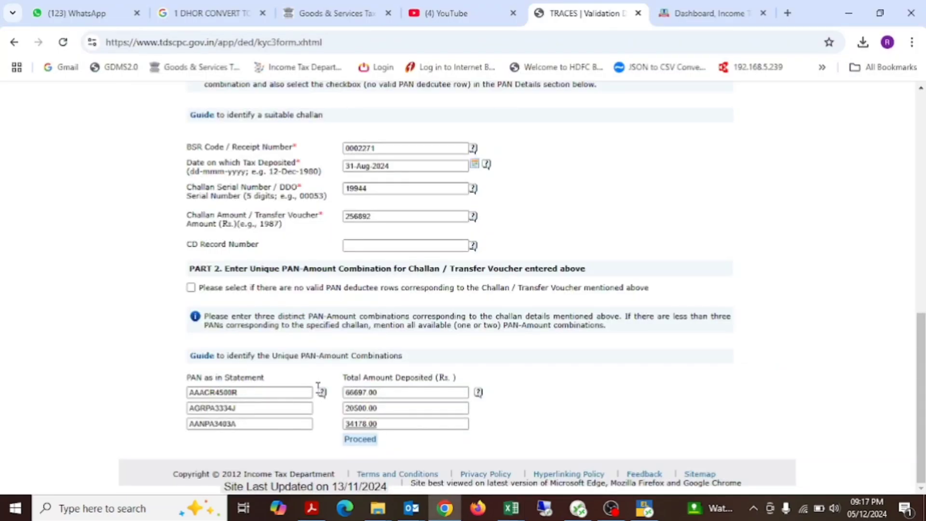
Step: Re-enter the challan amount as 256892.00 and proceed through KYC validation to the File Correction default summary
click(409, 217)
click(360, 440)
scroll(390, 357, down, 2)
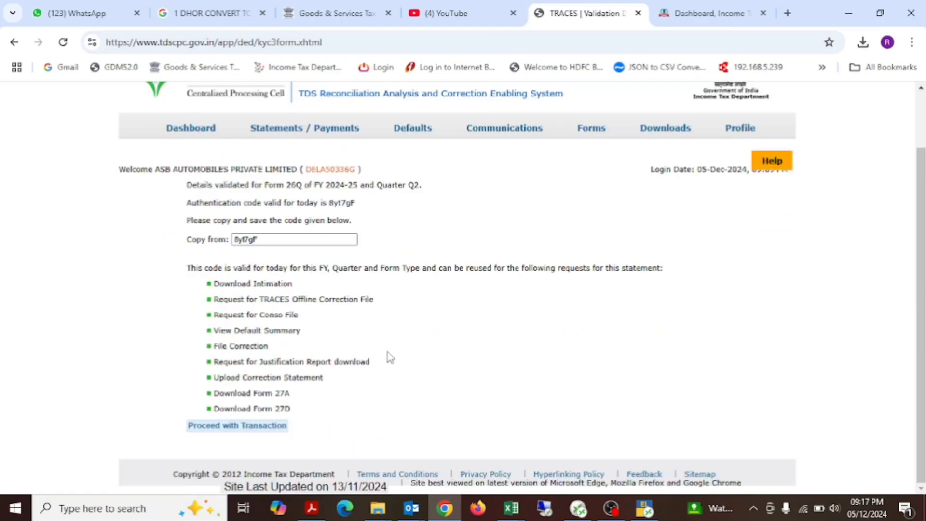
click(244, 426)
scroll(449, 324, down, 3)
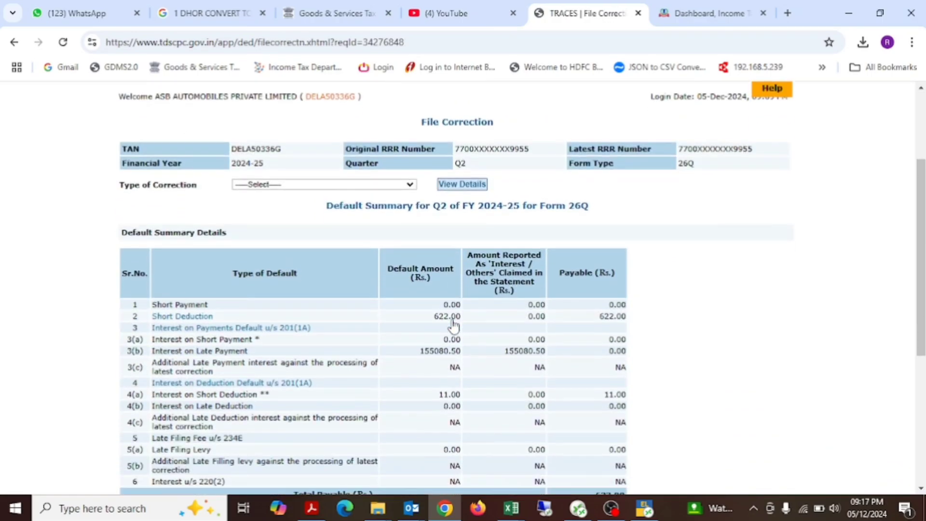
scroll(522, 315, down, 2)
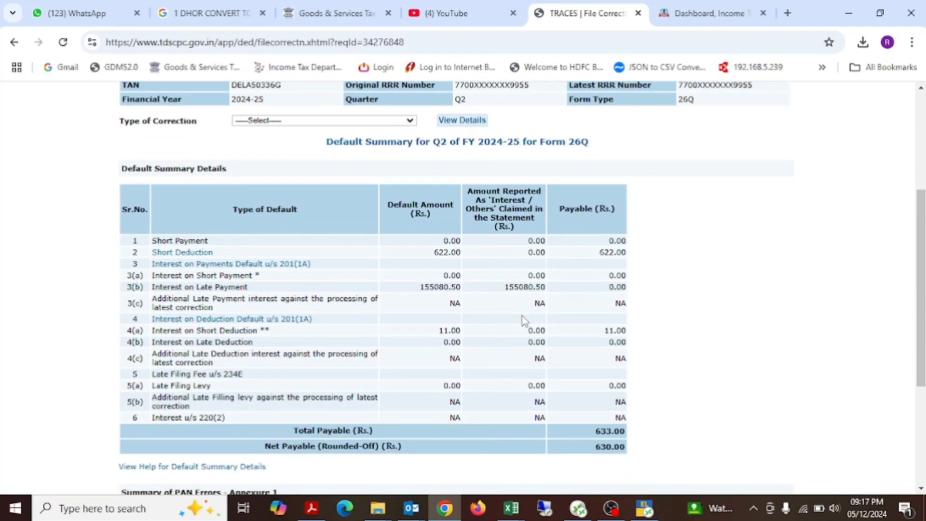
scroll(522, 316, down, 1)
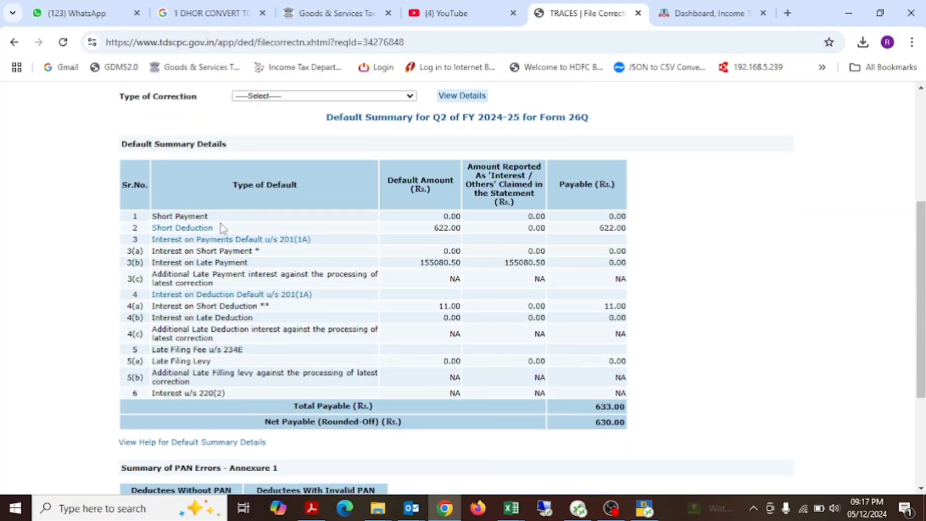
Step: Close the 26 Q RETURN DETAILS workbook without saving changes
key(alt+Tab)
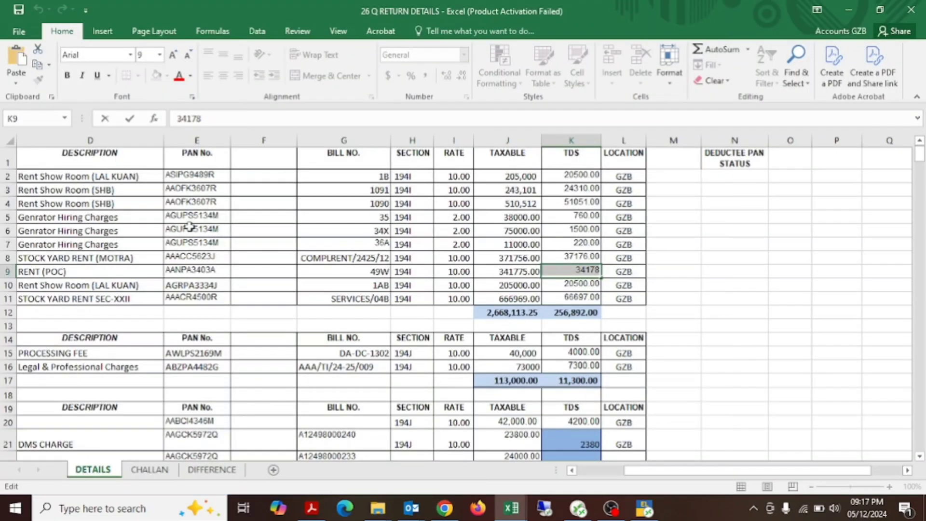
click(912, 9)
key(n)
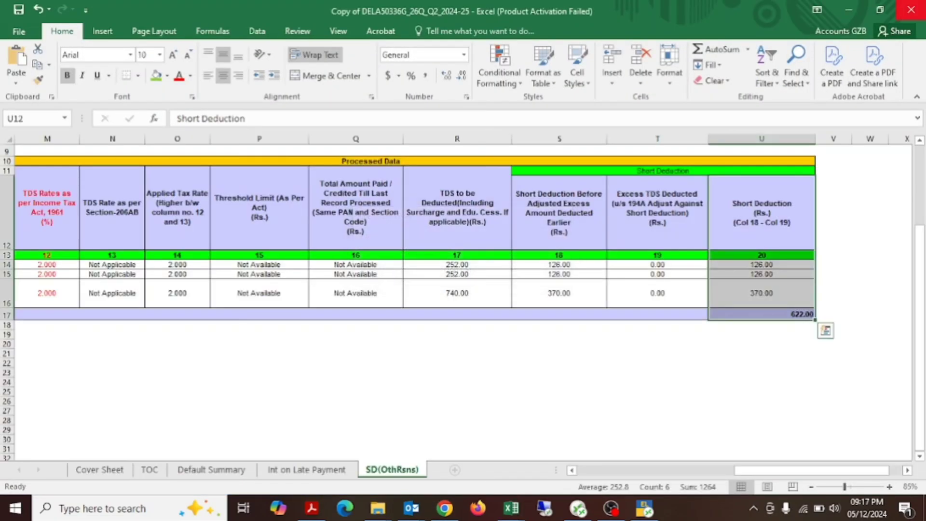
Step: Check the revised income and additional income figures for the three deductee rows in the REV workbook
key(alt+Tab)
key(alt+Tab)
key(alt+shift+Tab)
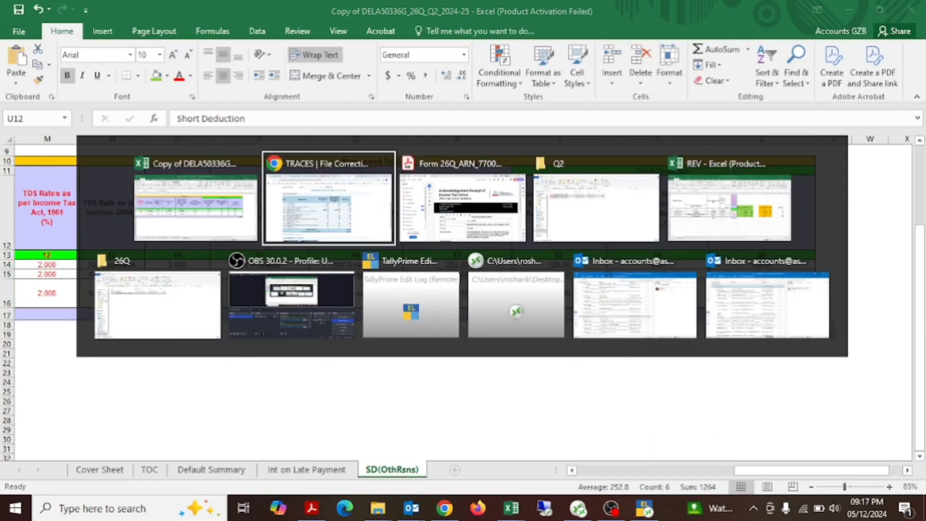
key(alt+Tab)
Step: Return to TRACES and open the Short Deduction default from the summary to view its deductee rows
key(alt+Tab)
key(alt+Tab)
key(alt+Tab)
key(alt+shift+Tab)
key(Down)
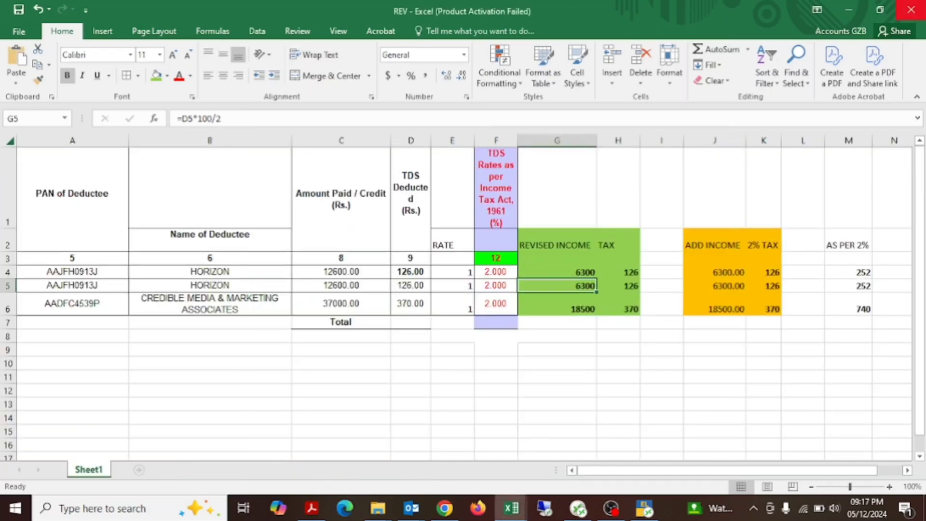
key(Up)
key(alt+Tab)
key(alt+Tab)
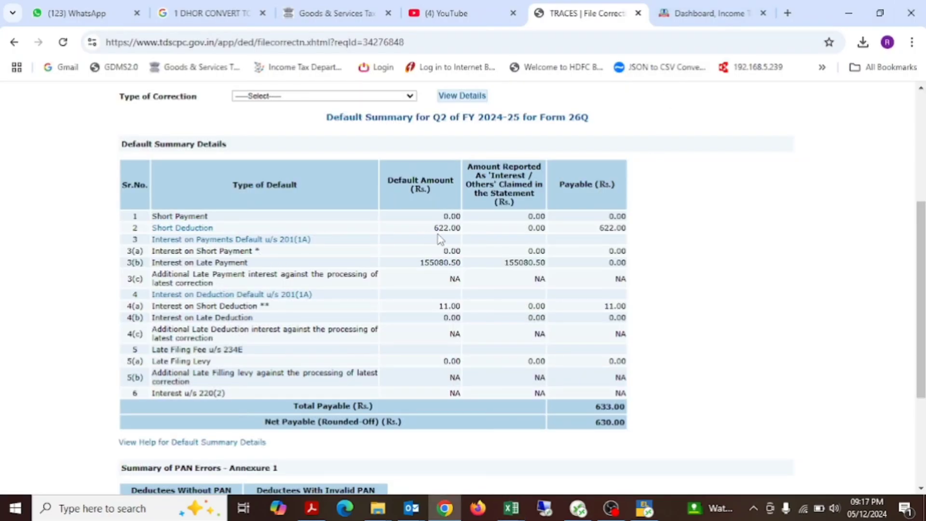
click(205, 229)
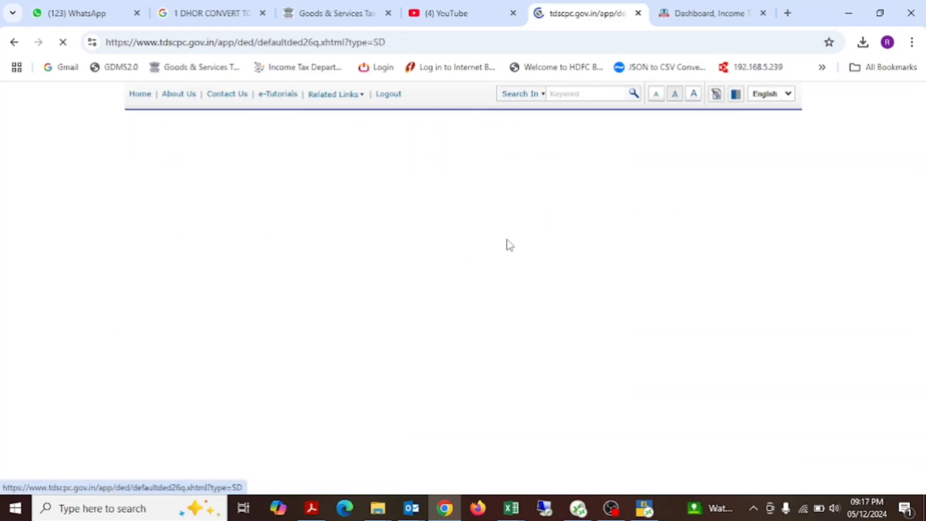
scroll(510, 245, down, 13)
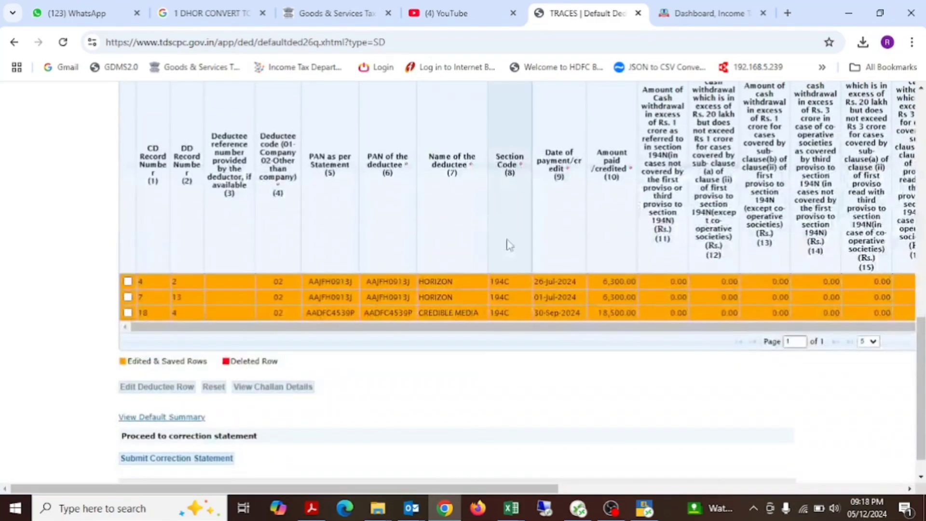
Step: Reset the saved edits on the HORIZON deductee row dated 26-Jul-2024 (CD record 4) and accept the confirmation
scroll(569, 236, right, 2)
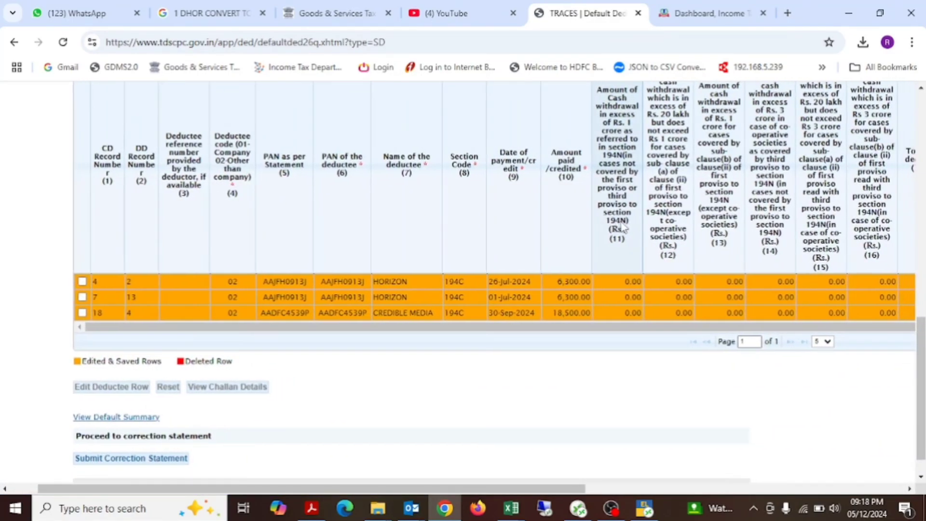
scroll(624, 227, right, 10)
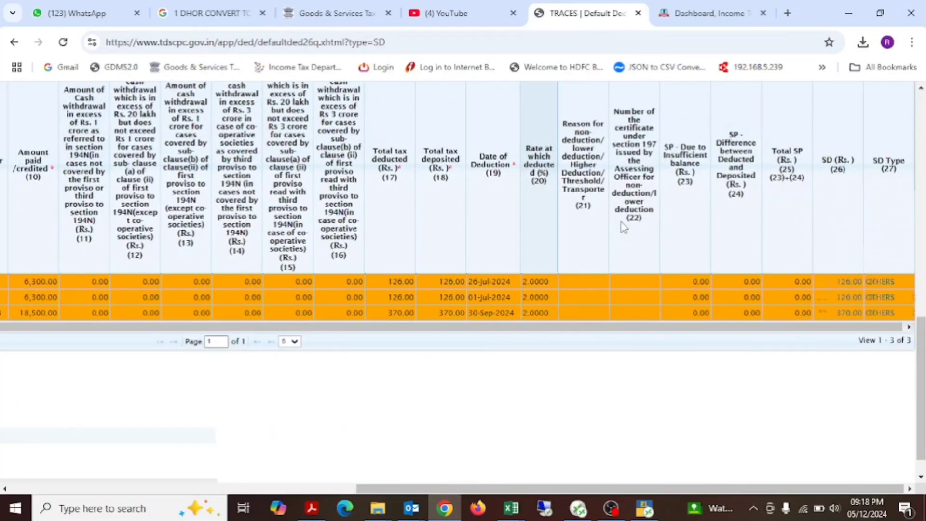
scroll(624, 227, left, 12)
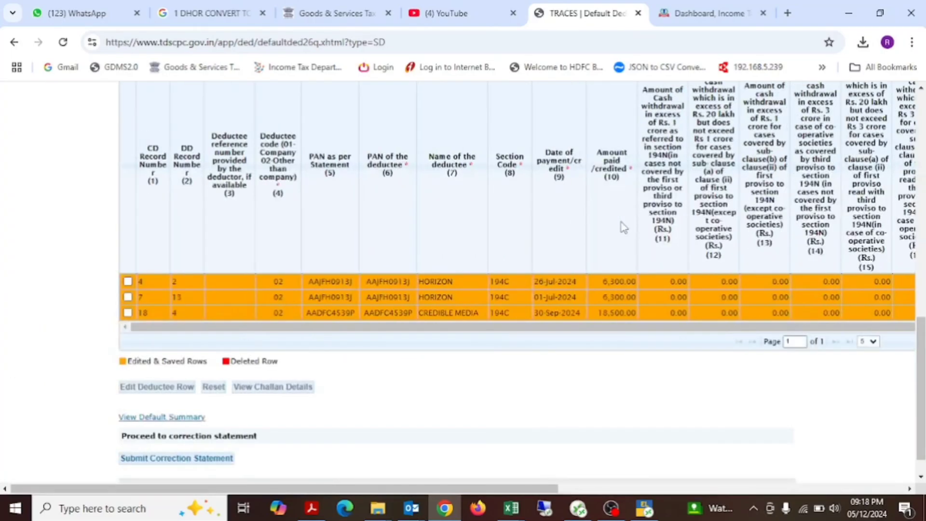
click(128, 282)
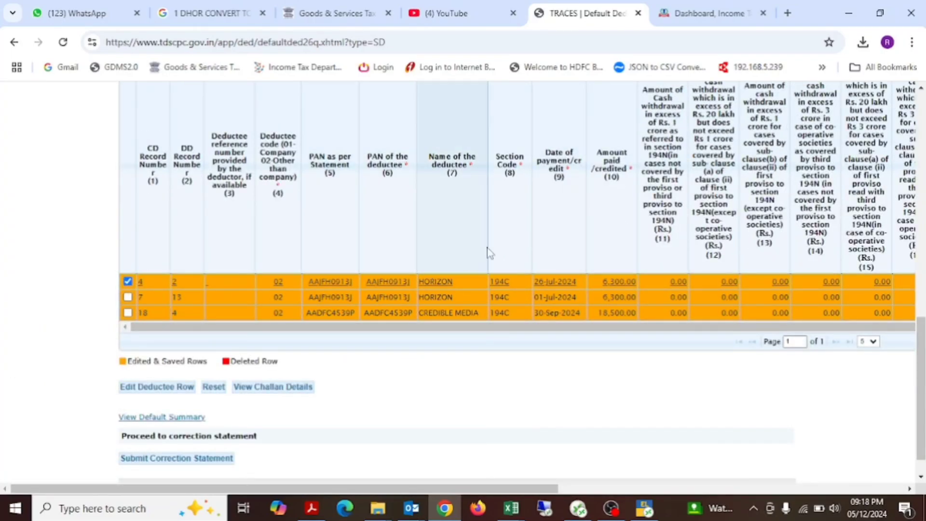
scroll(523, 251, right, 1)
scroll(523, 251, left, 1)
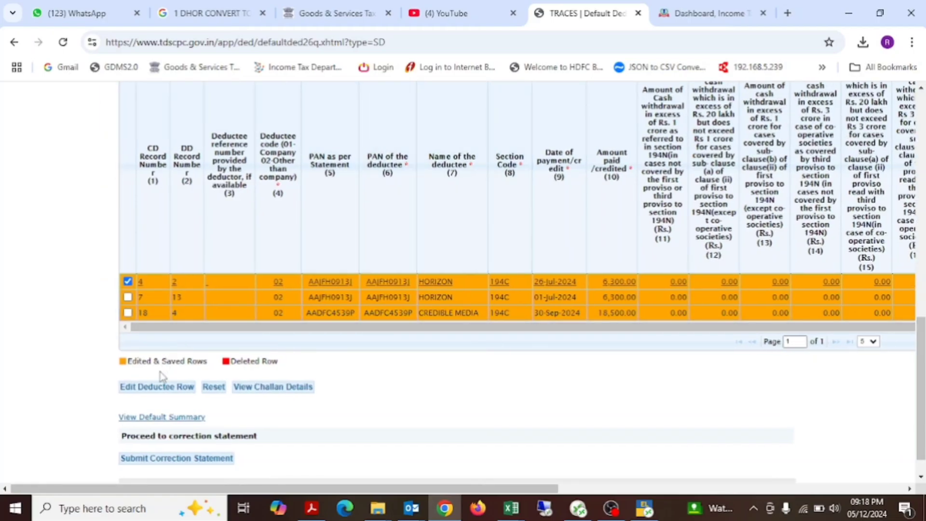
click(158, 387)
scroll(517, 444, down, 5)
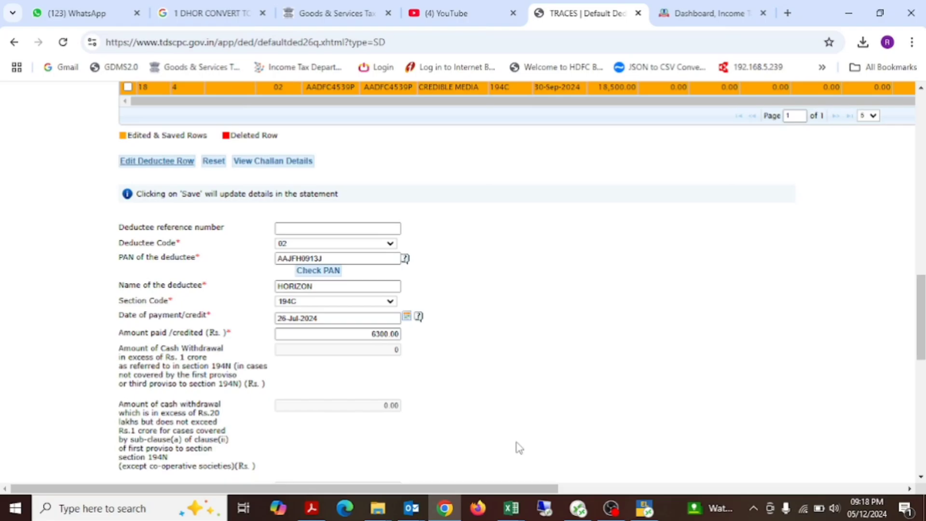
scroll(517, 445, up, 5)
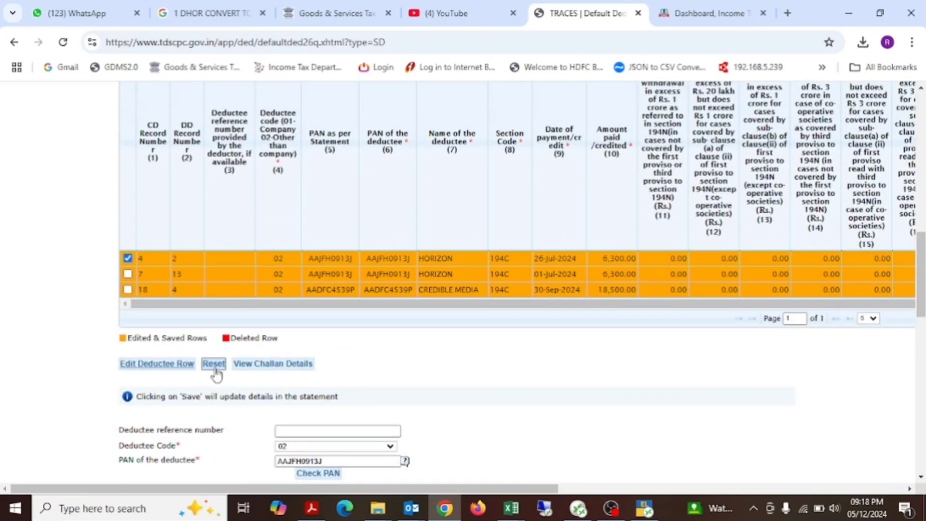
click(214, 366)
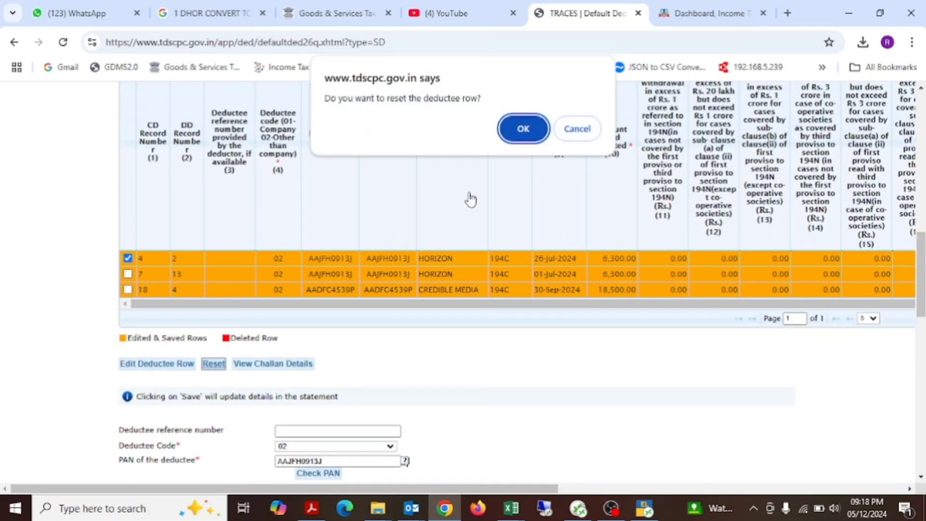
click(524, 139)
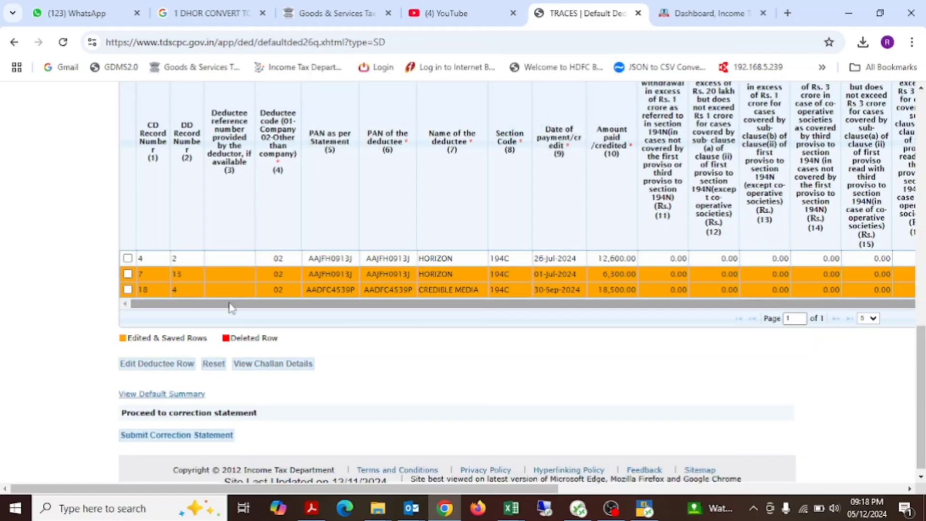
Step: Reset the saved edits on the HORIZON row dated 01-Jul-2024 (CD record 7) and the CREDIBLE MEDIA row (CD record 18)
click(190, 292)
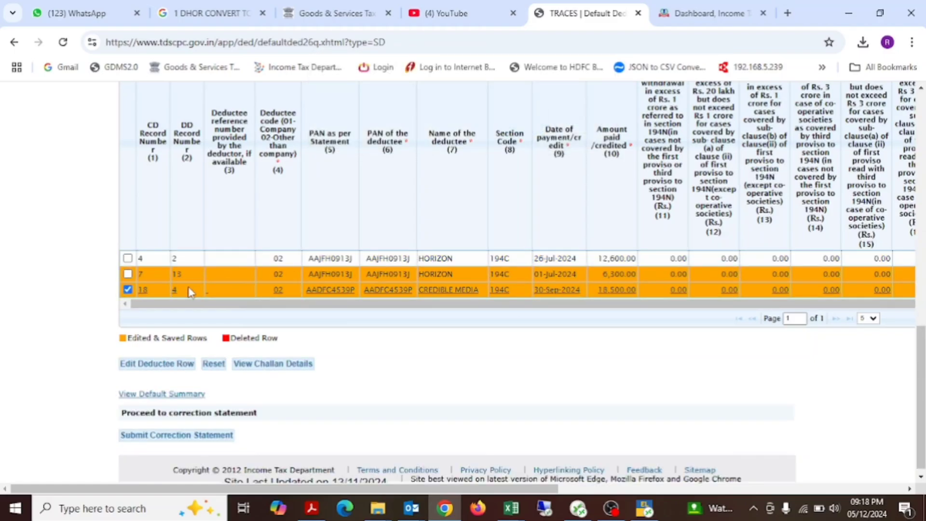
click(164, 275)
click(214, 365)
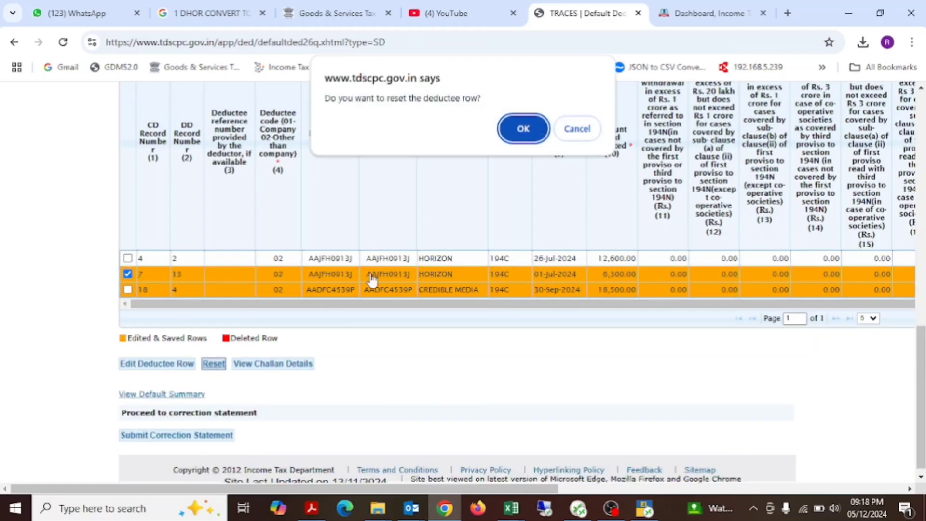
click(523, 129)
click(193, 290)
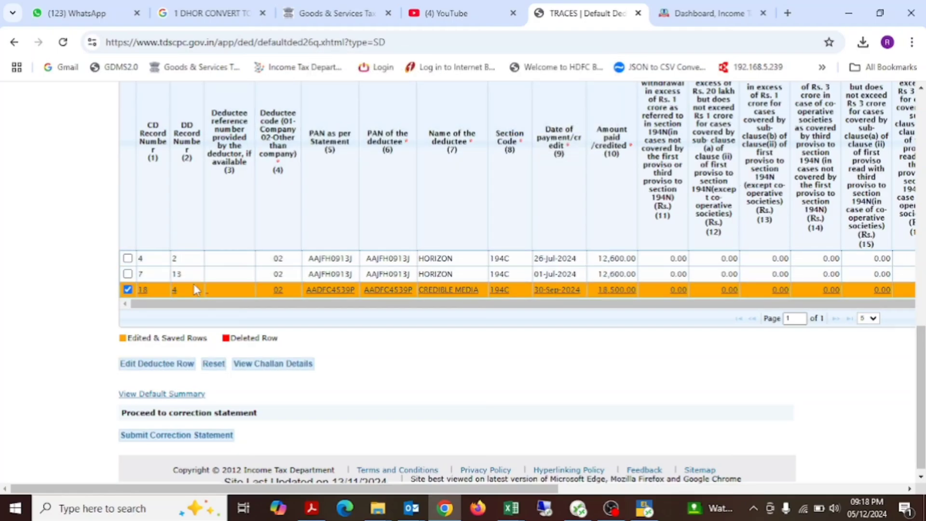
click(212, 365)
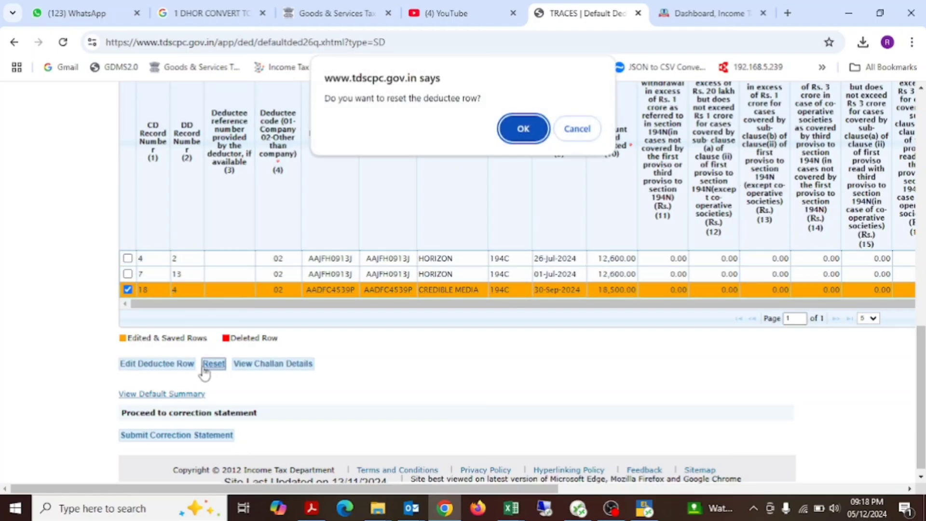
click(523, 129)
Step: Open the HORIZON deductee row dated 26-Jul-2024 (CD record 4) for editing
scroll(456, 197, down, 1)
scroll(456, 197, up, 5)
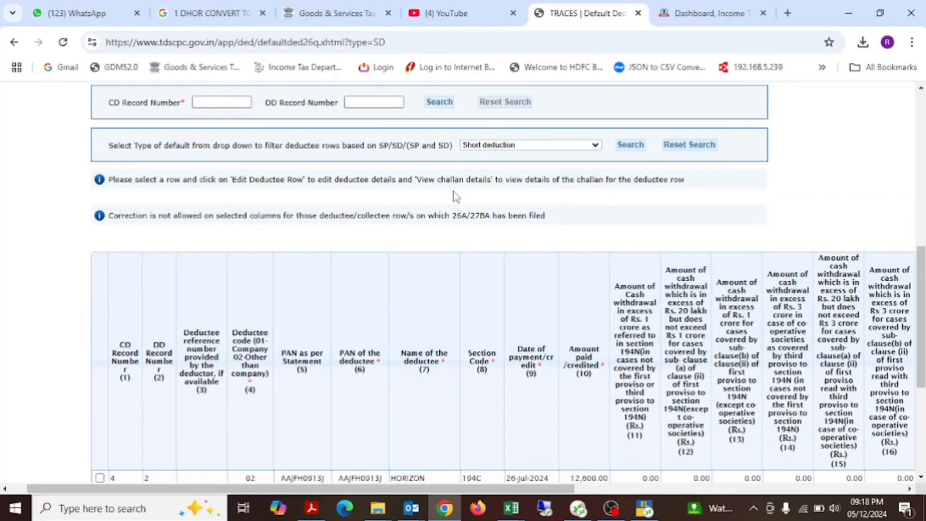
scroll(455, 193, up, 2)
scroll(455, 197, down, 7)
scroll(485, 184, right, 5)
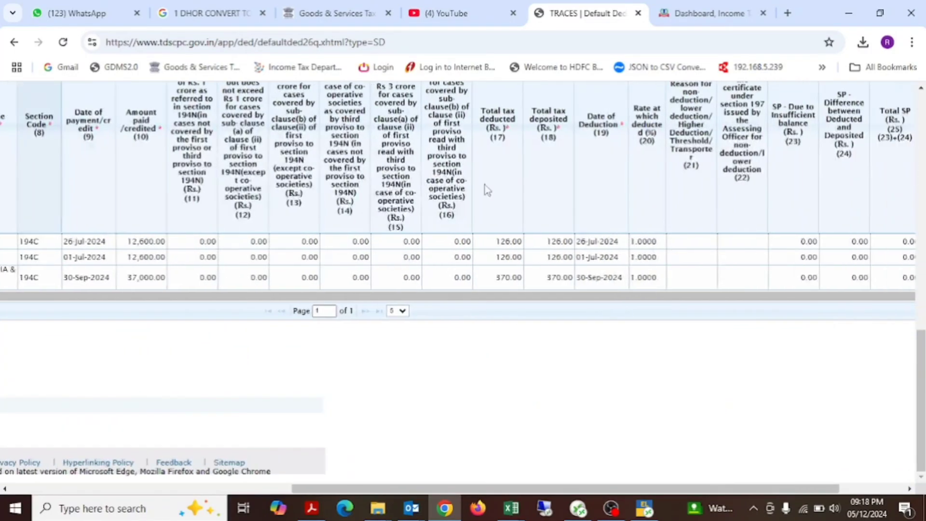
scroll(485, 185, left, 6)
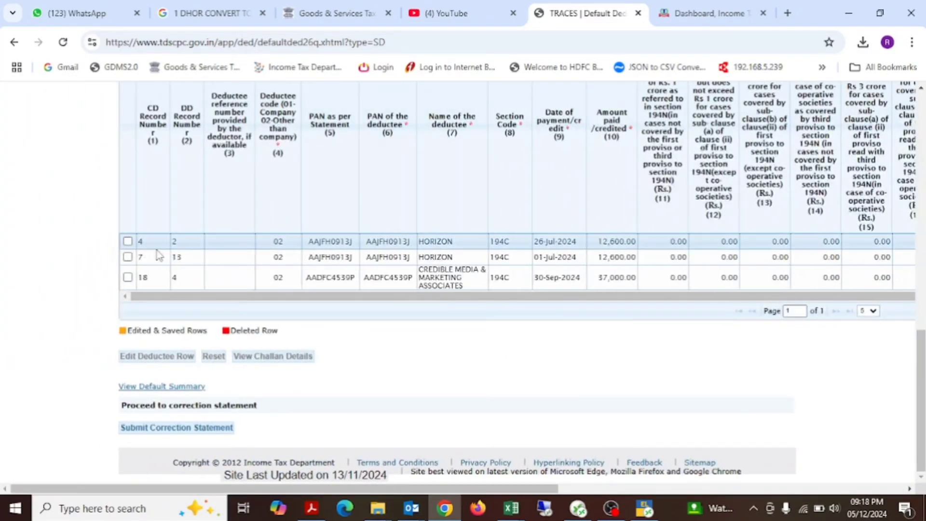
click(128, 241)
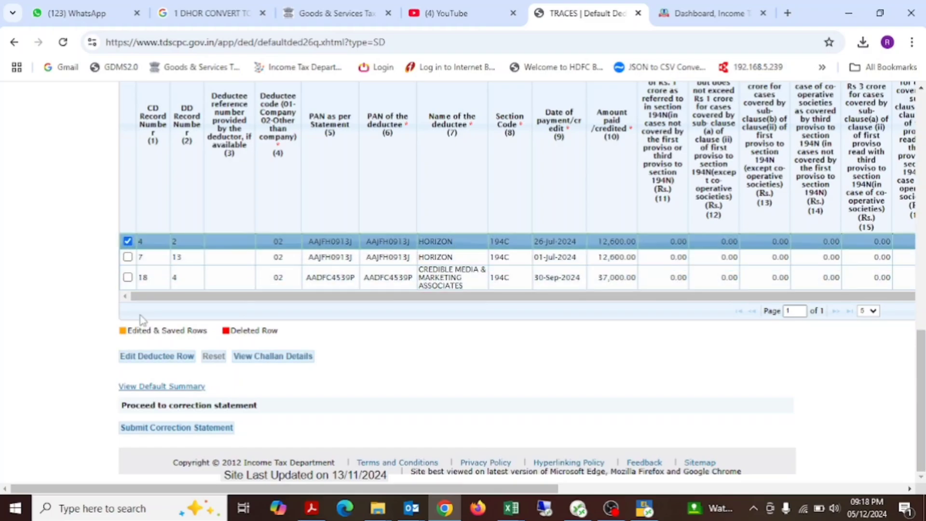
click(143, 357)
scroll(463, 386, down, 5)
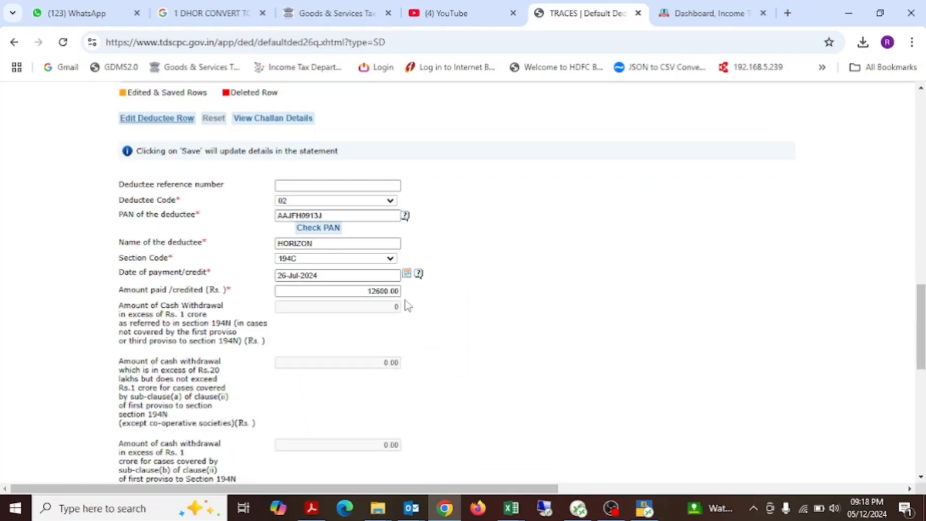
Step: Compare the TDS deducted and applied rate with the Income Tax Act rates for the deductee rows in the REV workbook
key(alt+Tab)
key(Left)
key(Left)
key(Left)
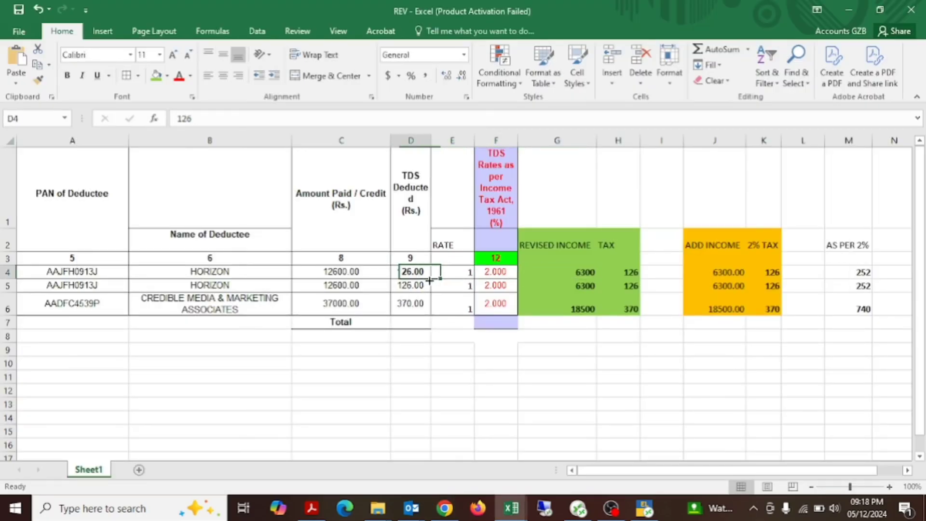
key(Left)
key(Right)
key(Right)
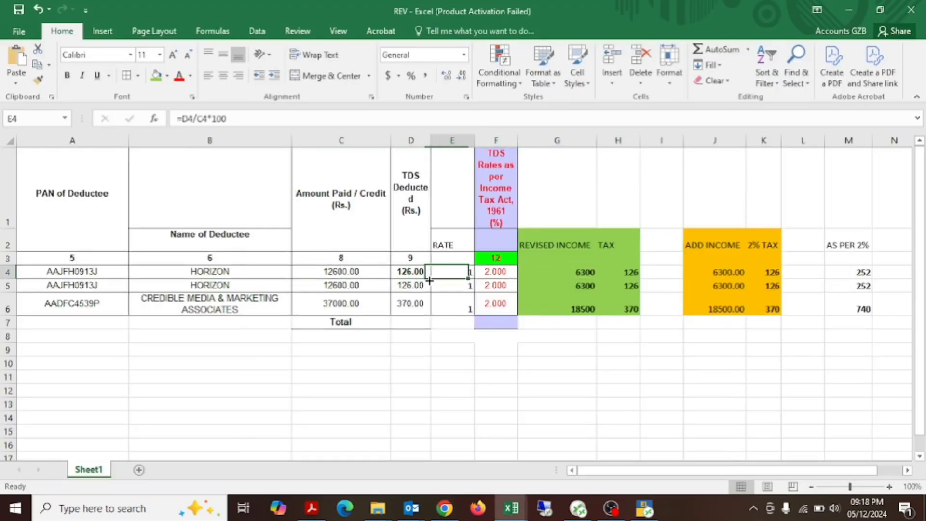
key(Right)
key(shift+Down)
key(shift+Down)
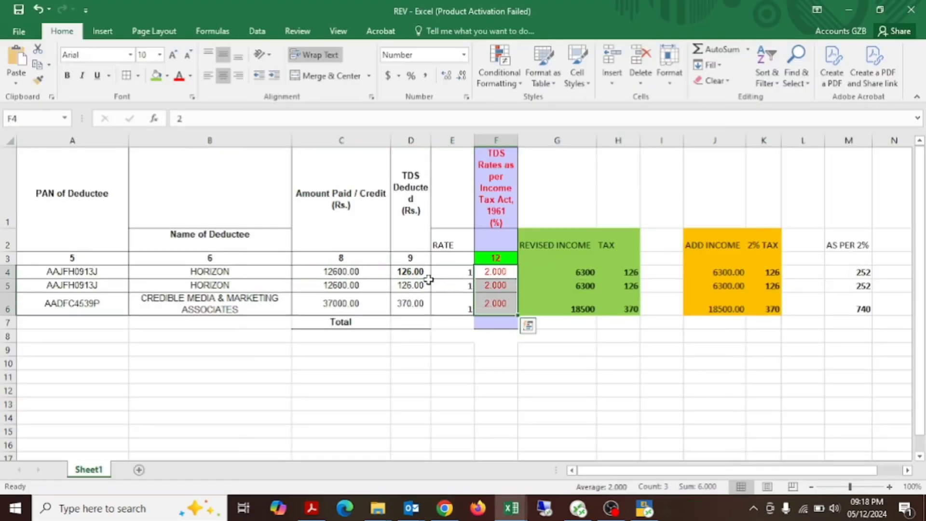
key(Left)
key(alt+Tab)
Step: Check the first HORIZON row's revised income and tax in REV, and set its amount paid/credited in TRACES to 6300.00
scroll(394, 255, down, 3)
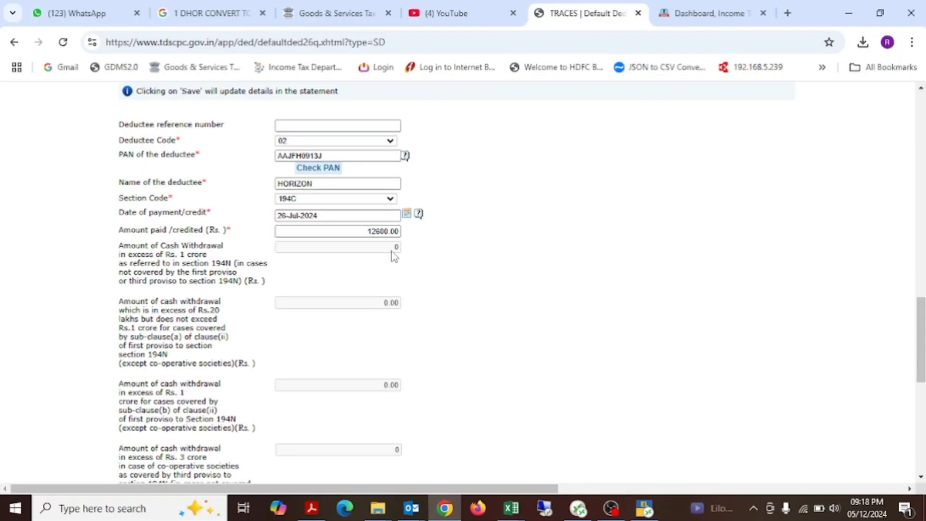
key(alt+Tab)
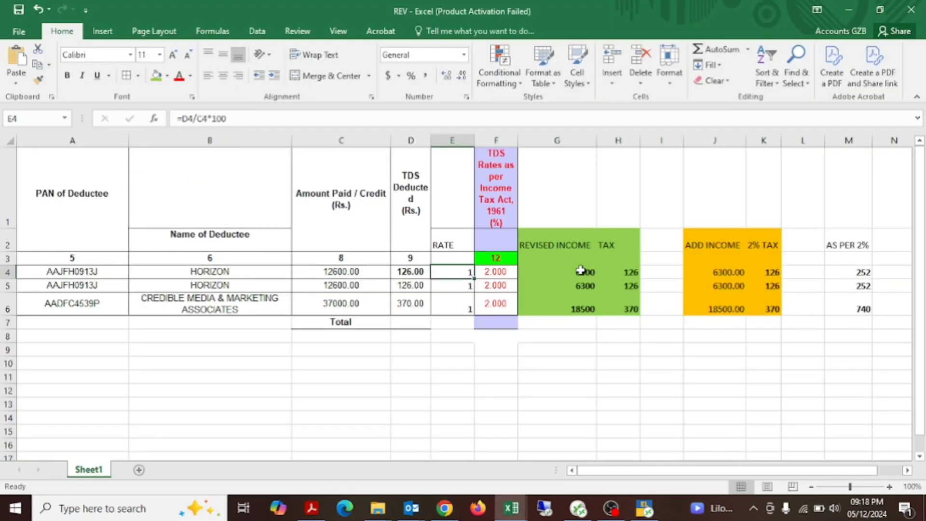
click(419, 275)
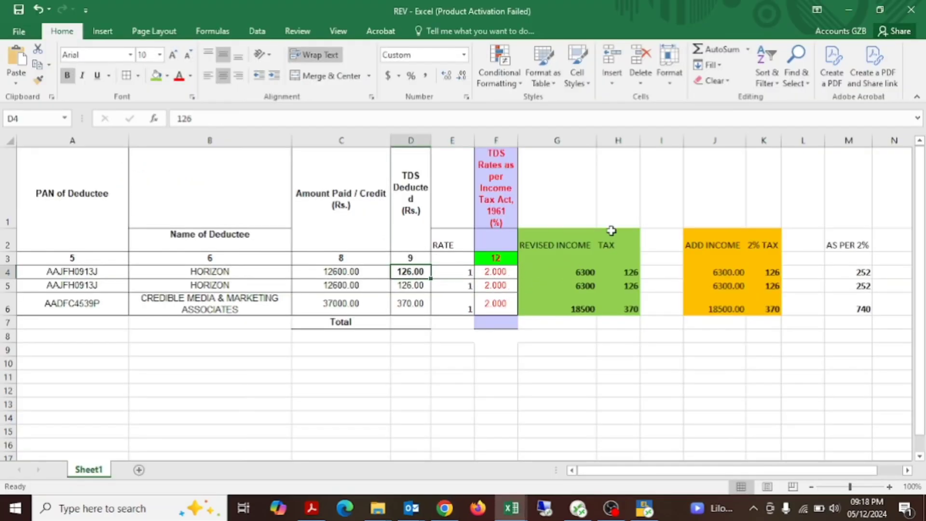
click(619, 274)
key(alt+Tab)
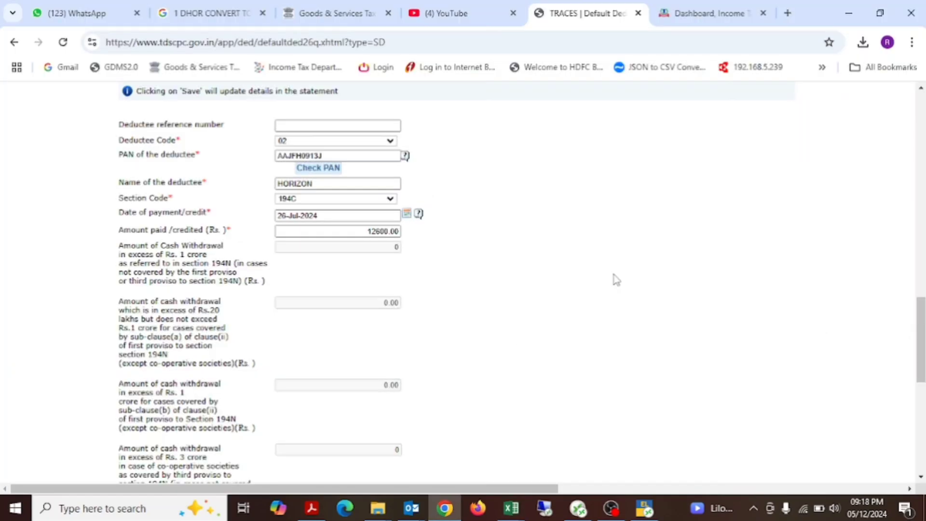
key(alt+Tab)
key(Left)
key(alt+Tab)
double_click(383, 231)
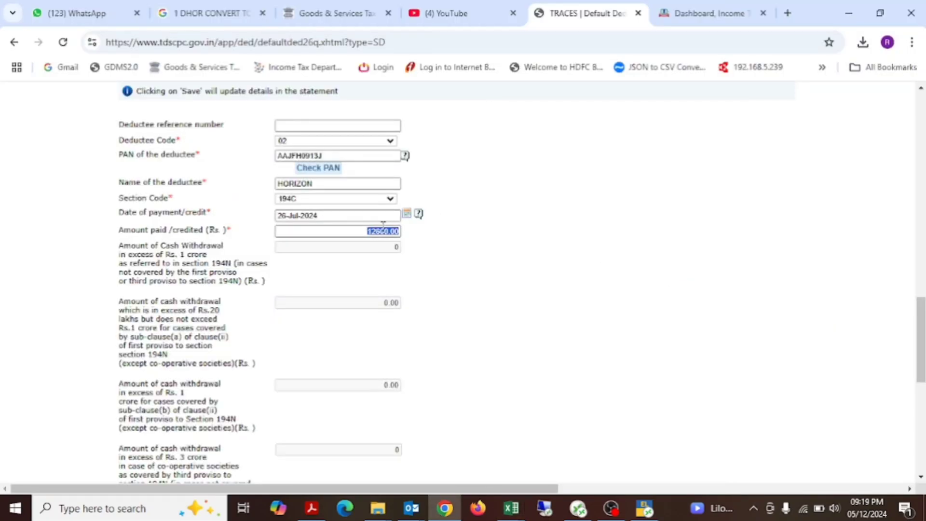
text(63)
click(427, 232)
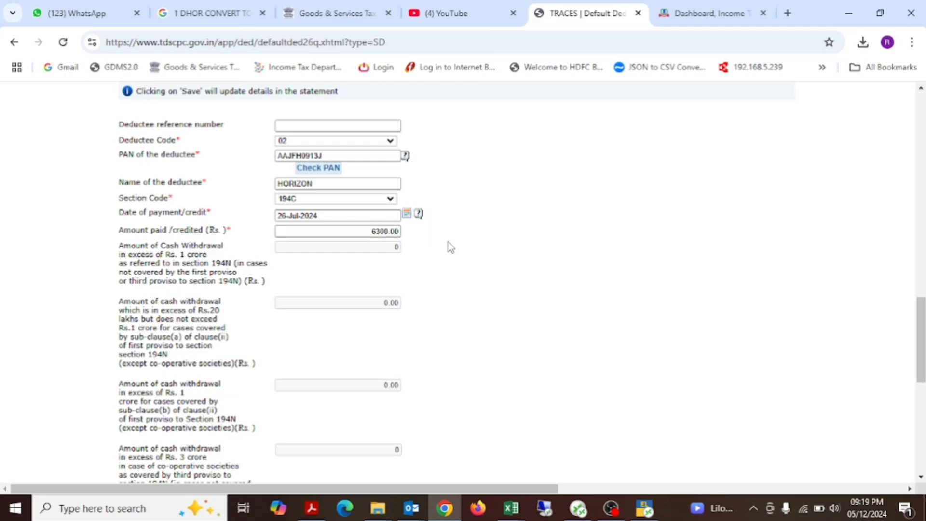
scroll(448, 242, down, 7)
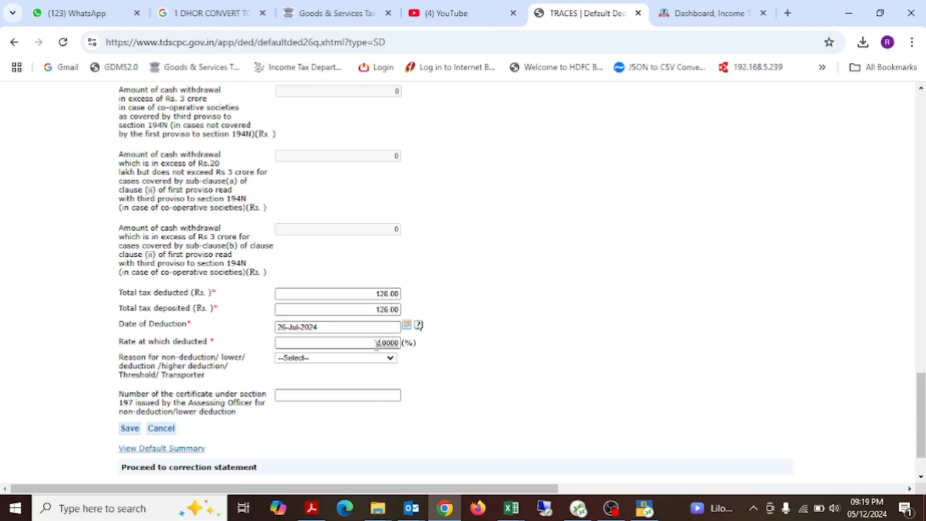
Step: Check the first HORIZON row's tax in the REV workbook, then save its TRACES entry with a deduction rate of 2.0000%
key(alt+Tab)
click(627, 273)
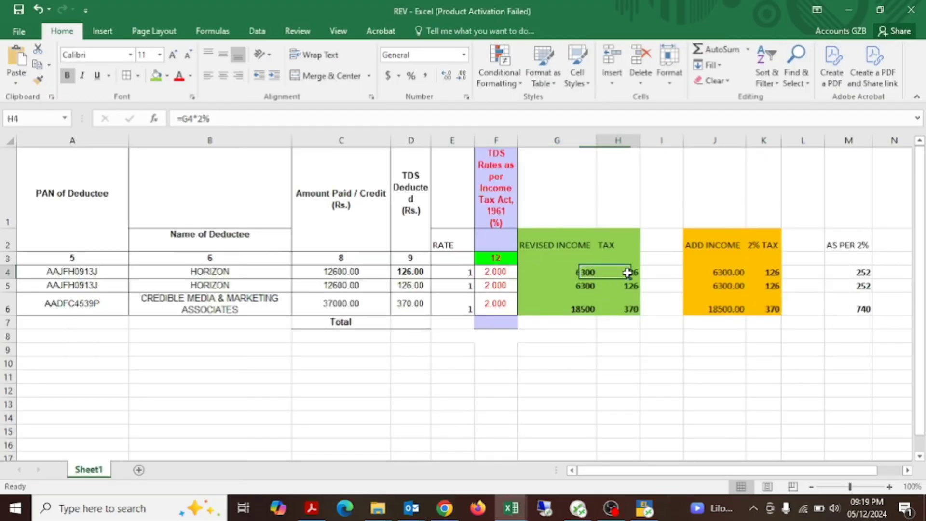
key(alt+Tab)
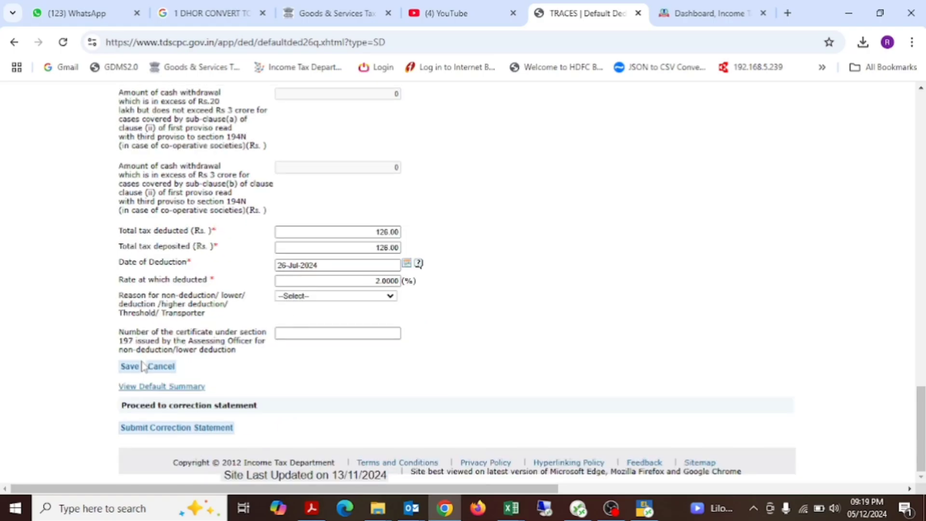
click(141, 365)
click(522, 129)
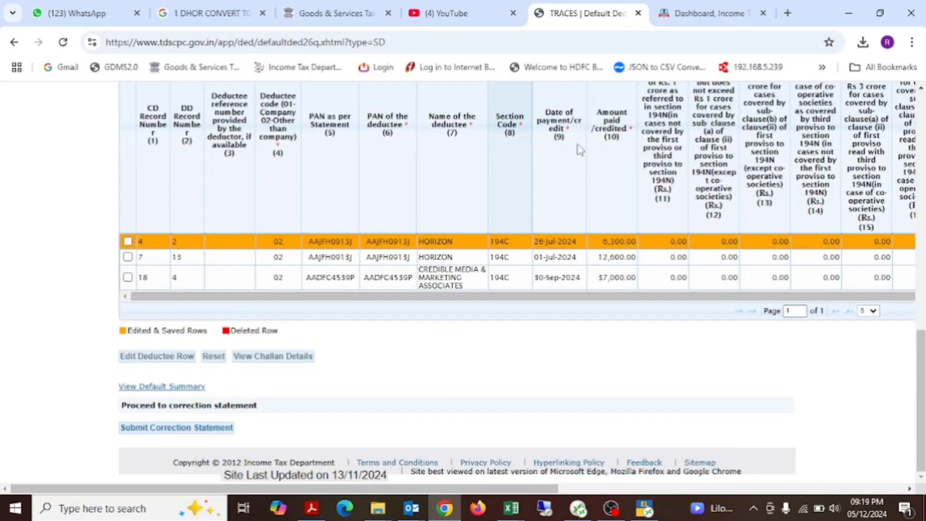
Step: Open the HORIZON deductee row dated 01-Jul-2024 (CD record 7) for editing
click(128, 256)
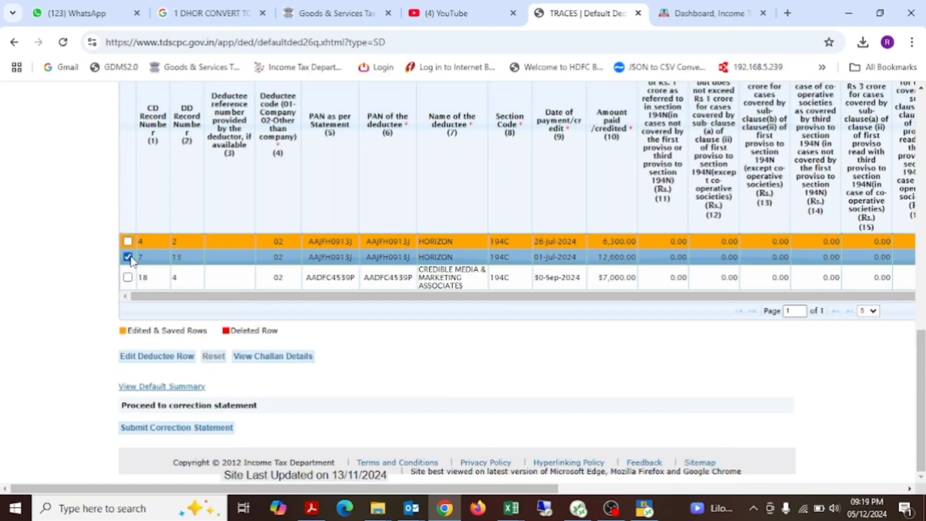
click(179, 358)
scroll(487, 376, down, 4)
scroll(487, 379, down, 2)
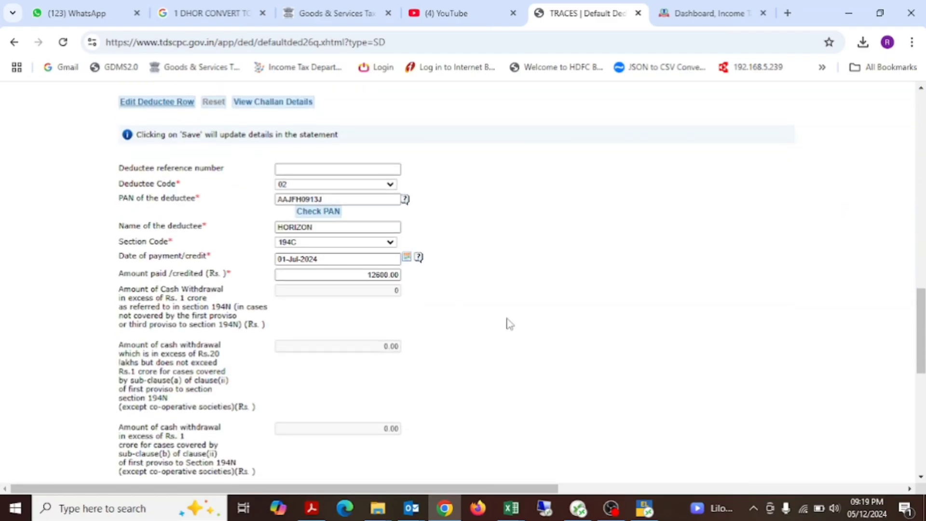
Step: Look up the second HORIZON row's revised income in REV and set its amount paid/credited in TRACES to 6300.00
key(alt+Tab)
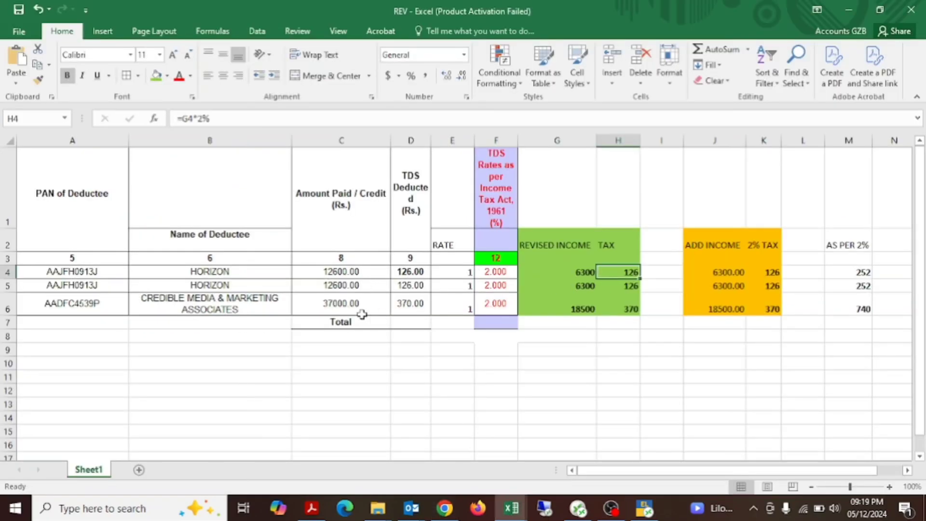
click(338, 285)
click(590, 287)
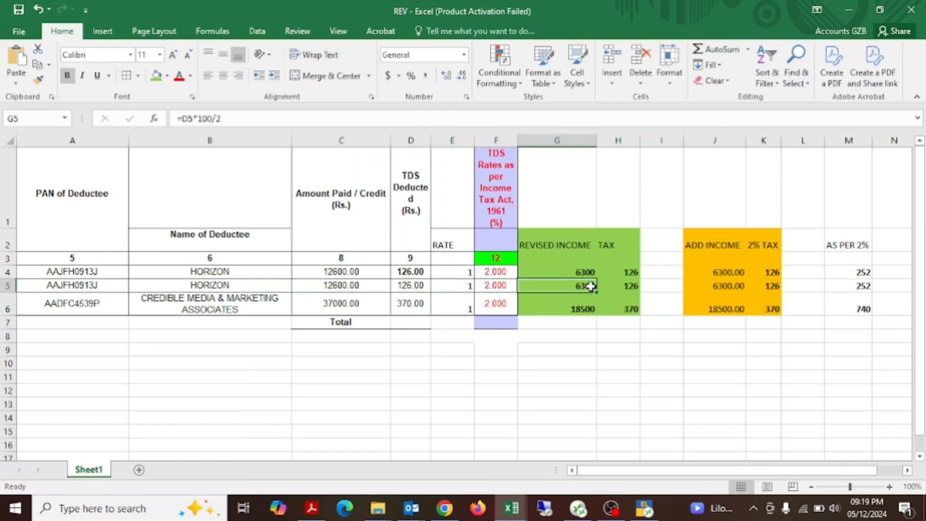
key(alt+Tab)
scroll(440, 371, down, 1)
key(alt+Tab)
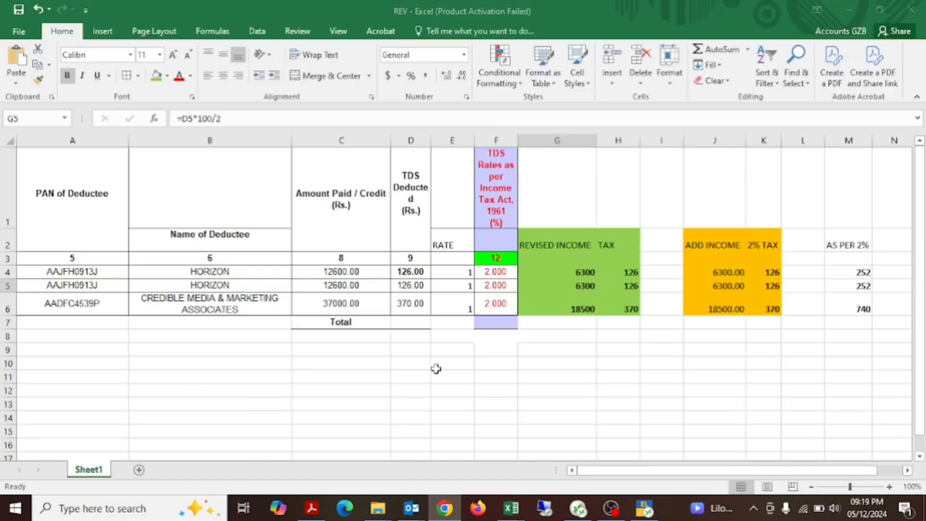
key(alt+Tab)
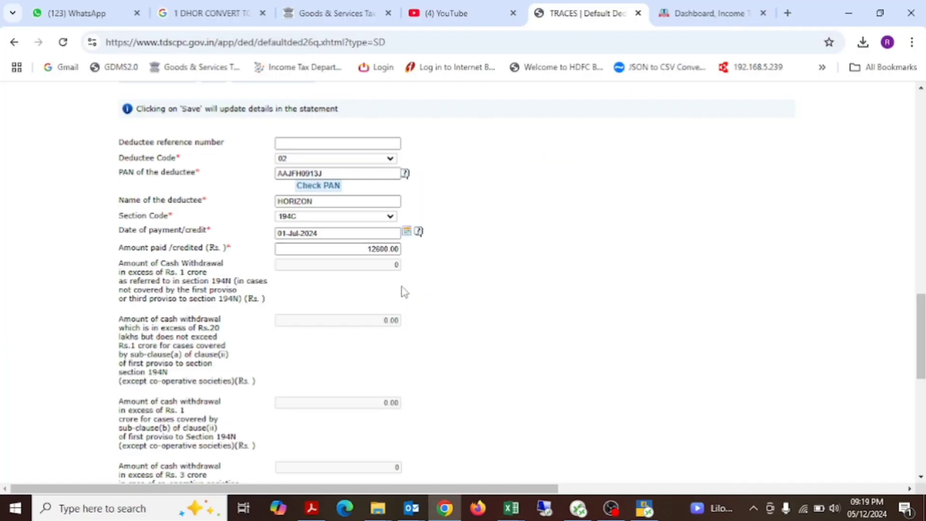
double_click(366, 250)
key(alt+Tab)
key(alt+Tab)
text(6)
Step: Set the rate at which deducted to 2.0000% for the 01-Jul-2024 HORIZON row and save the updated details
scroll(516, 275, down, 1)
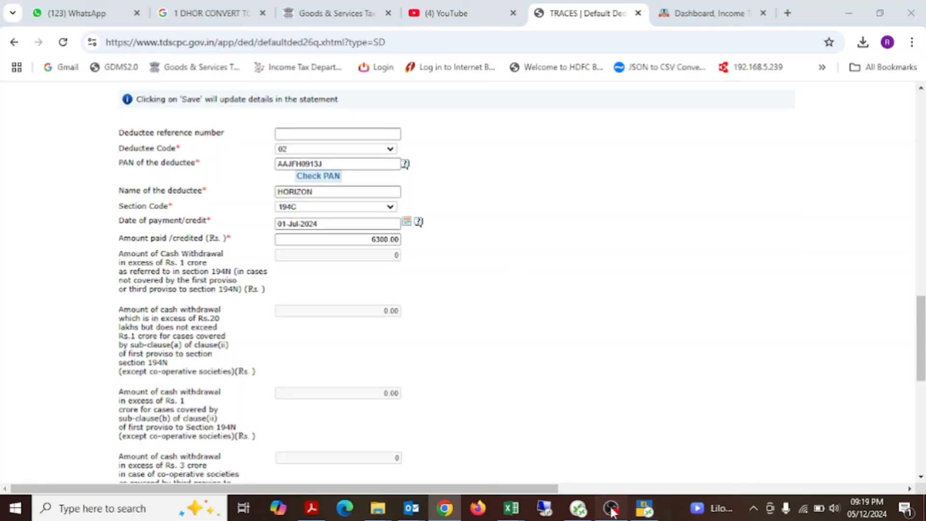
scroll(472, 326, down, 10)
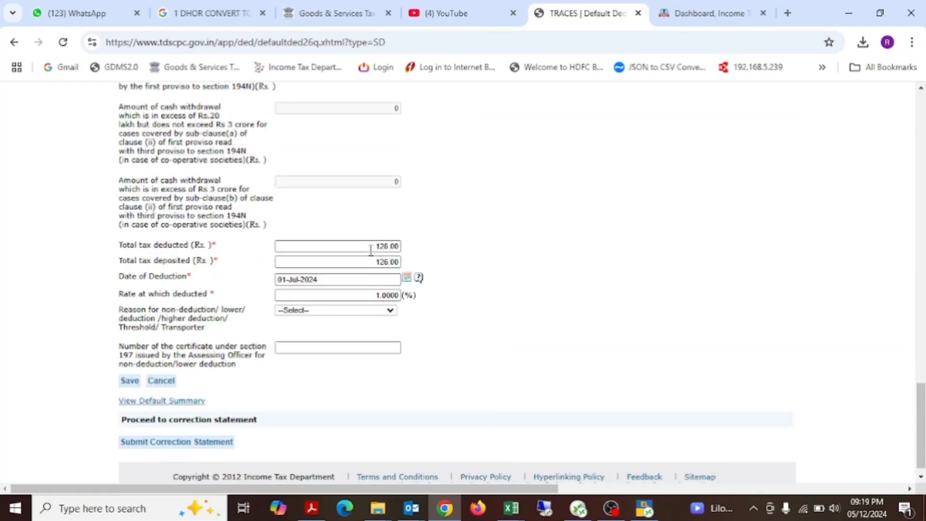
key(Caps_Lock)
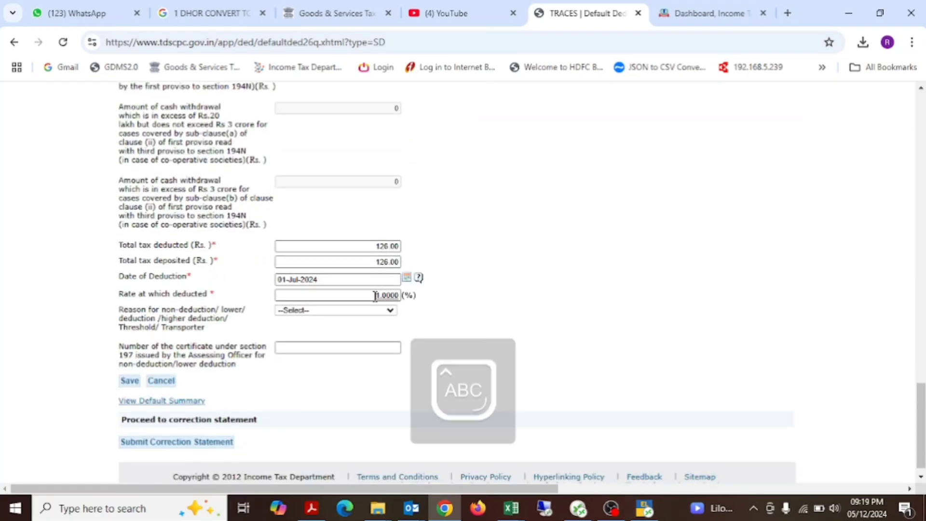
key(Caps_Lock)
key(BackSpace)
key(BackSpace)
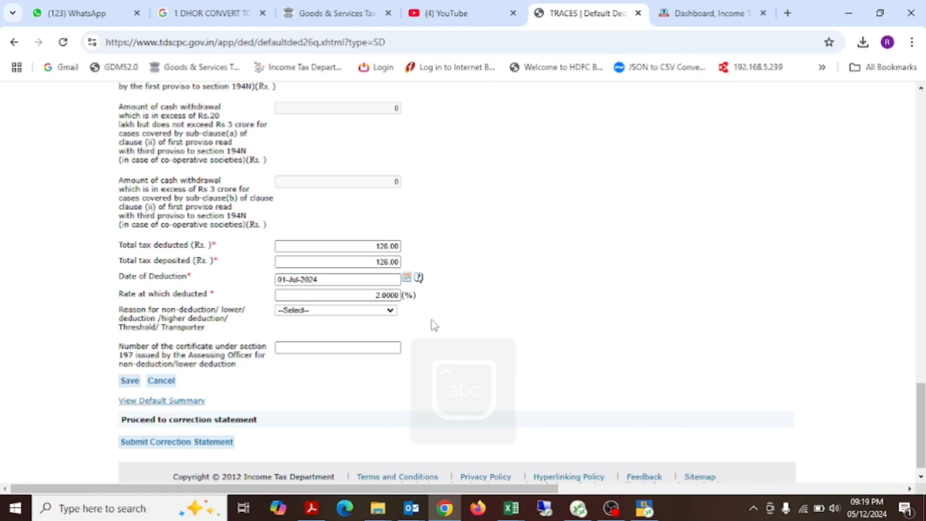
scroll(435, 325, down, 1)
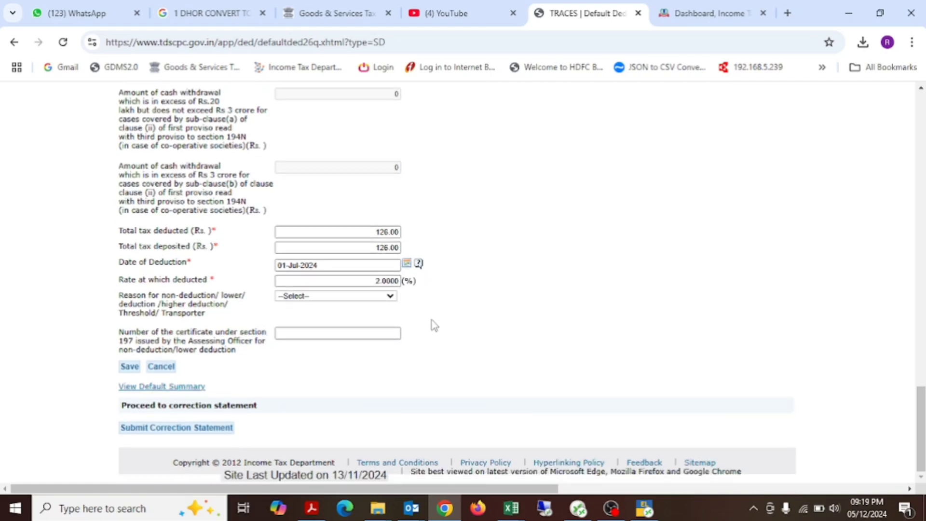
click(127, 367)
click(527, 130)
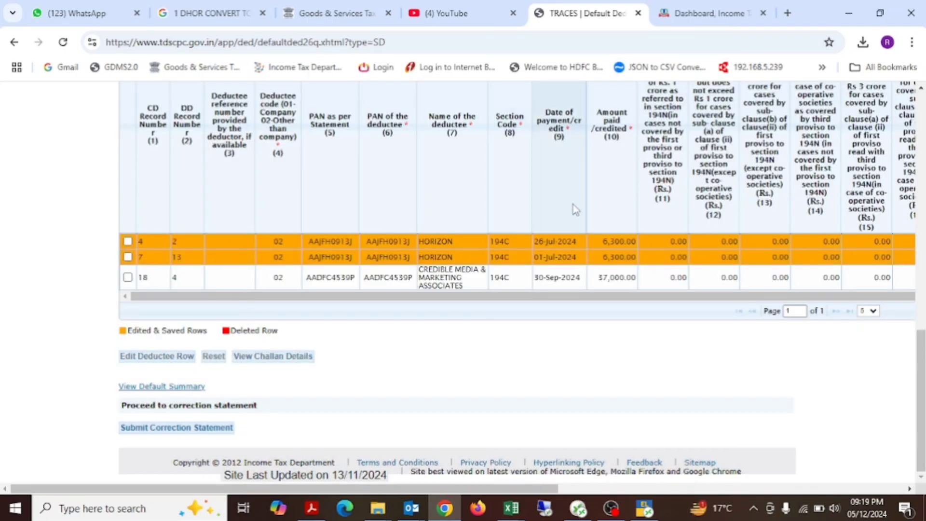
Step: Open the CREDIBLE MEDIA deductee row dated 30-Sep-2024 (CD record 18) for editing
click(127, 277)
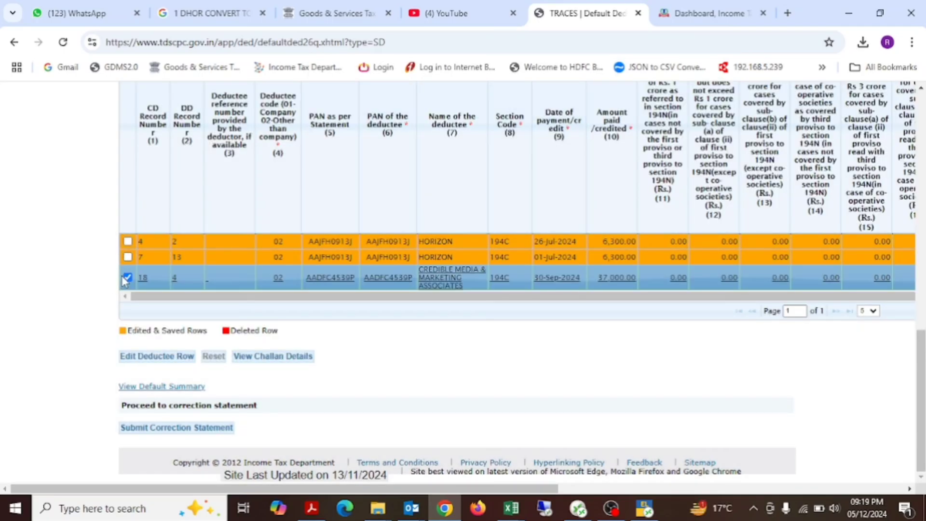
click(153, 357)
scroll(414, 374, down, 5)
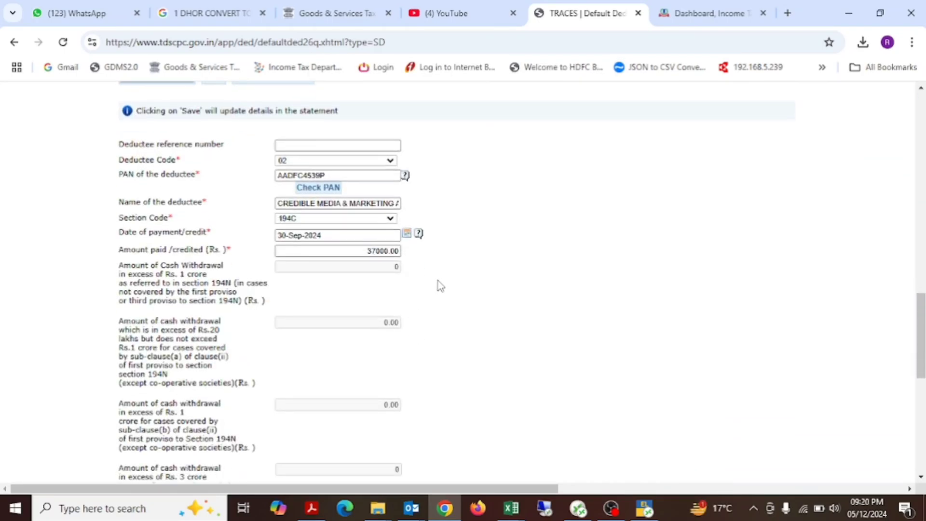
Step: Look up the CREDIBLE MEDIA row's revised income in REV and set its amount paid/credited in TRACES to 18500.00
key(alt+Tab)
key(alt+Tab)
key(alt+Tab)
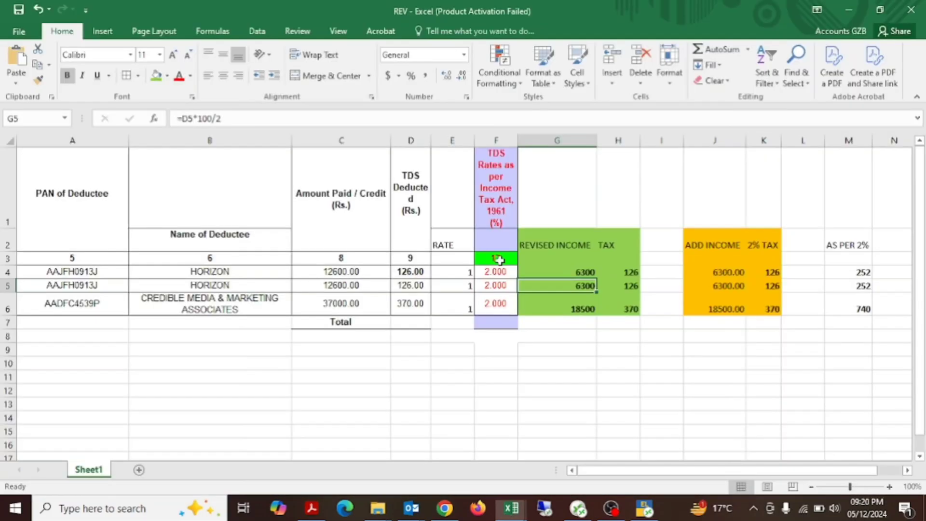
key(alt+Tab)
key(alt+Tab)
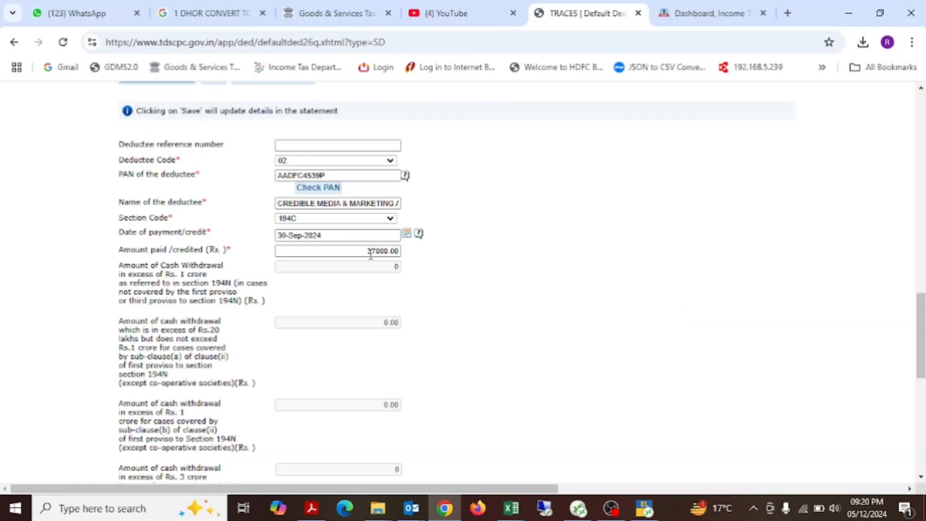
double_click(371, 255)
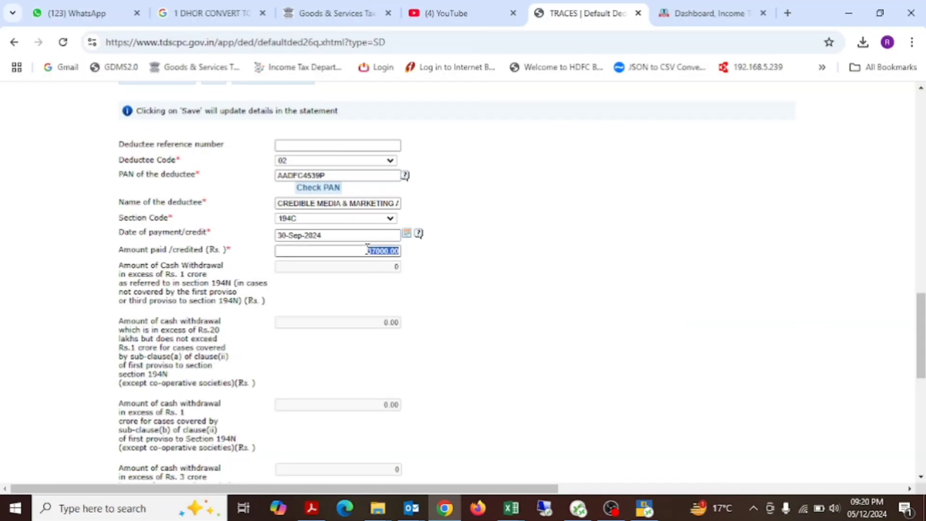
text(185)
key(alt+Tab)
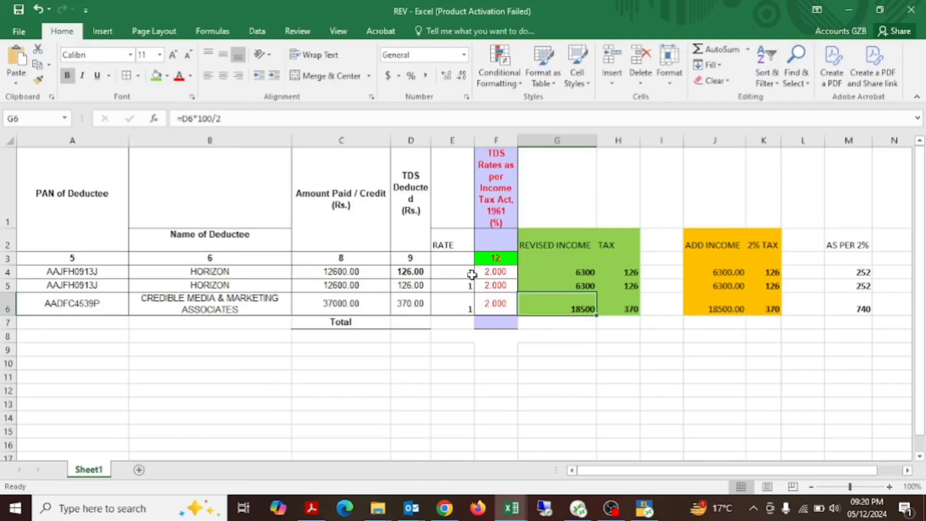
key(alt+Tab)
Step: Set the CREDIBLE MEDIA row's rate at which deducted to 2.0000% and save the updated details
scroll(515, 302, down, 3)
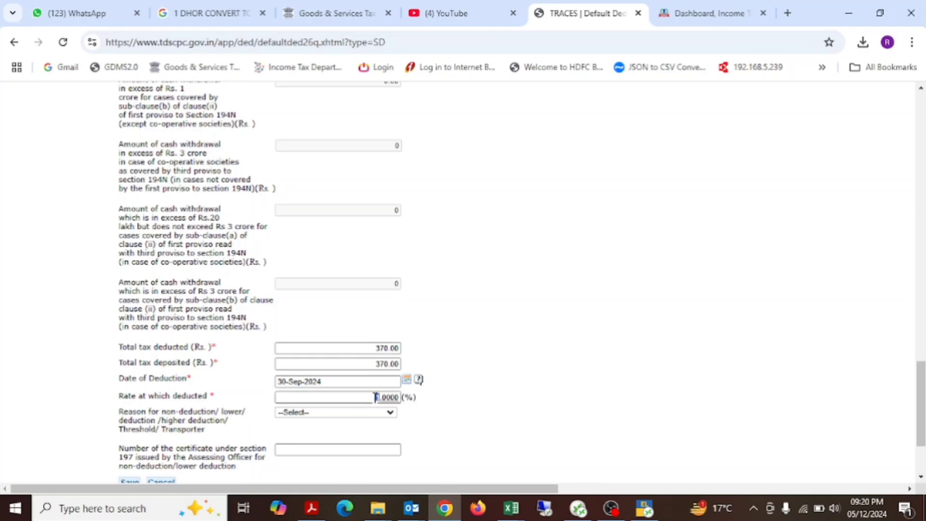
scroll(459, 434, down, 3)
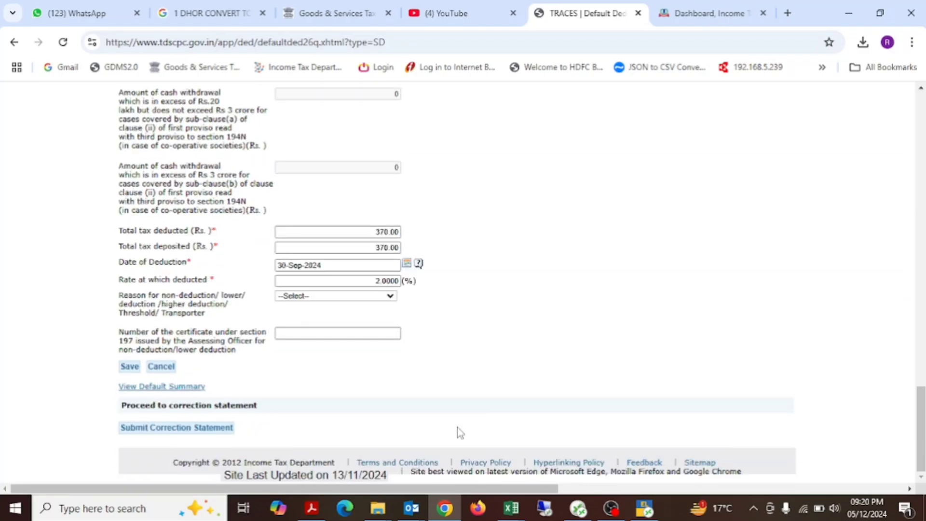
click(129, 366)
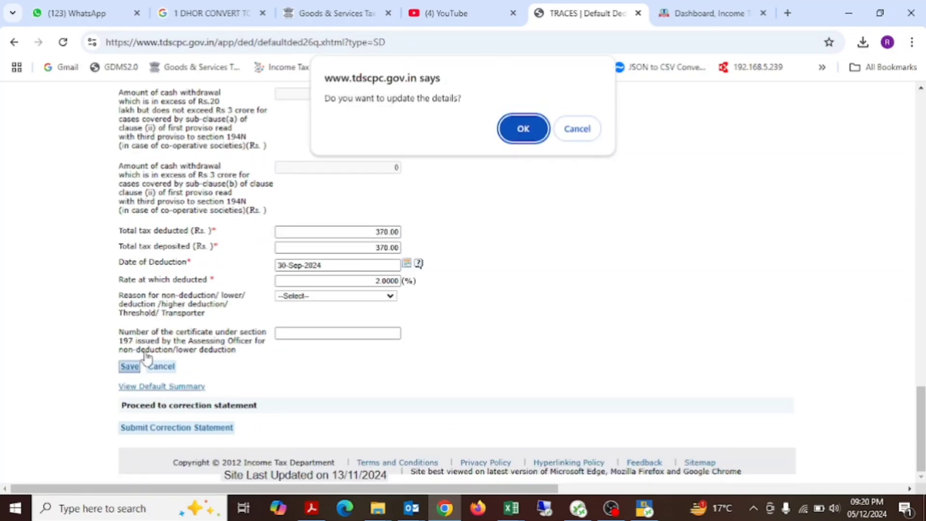
click(526, 126)
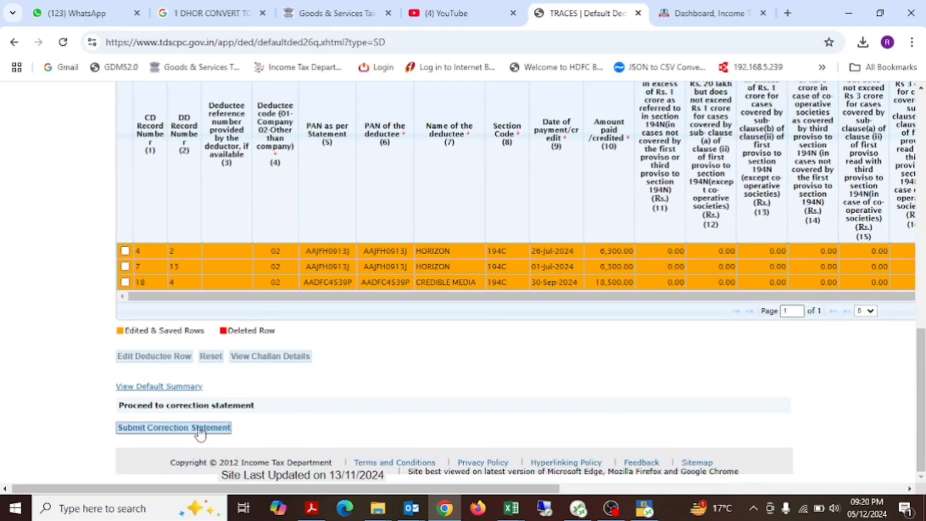
Step: Proceed to the correction statement's action summary and view the details for the Modify / Add Deductee Details correction type
click(180, 425)
scroll(454, 321, down, 1)
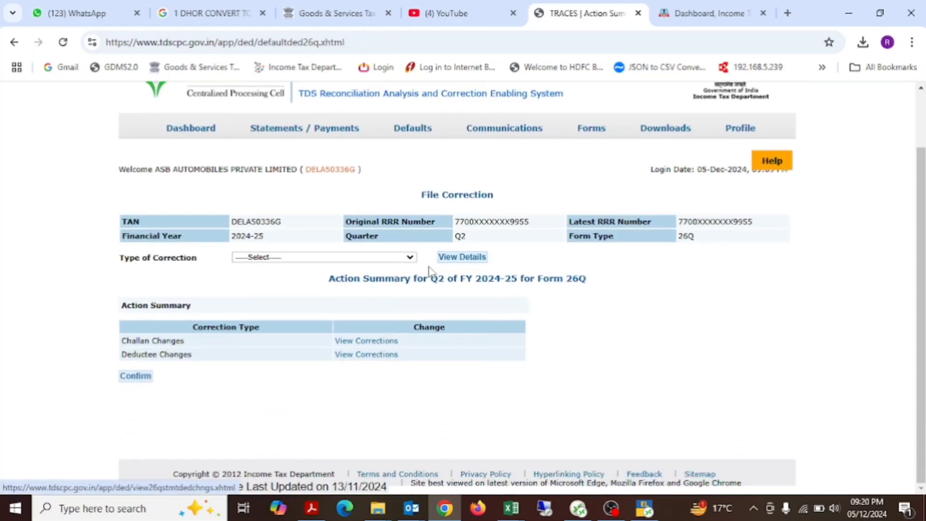
click(412, 259)
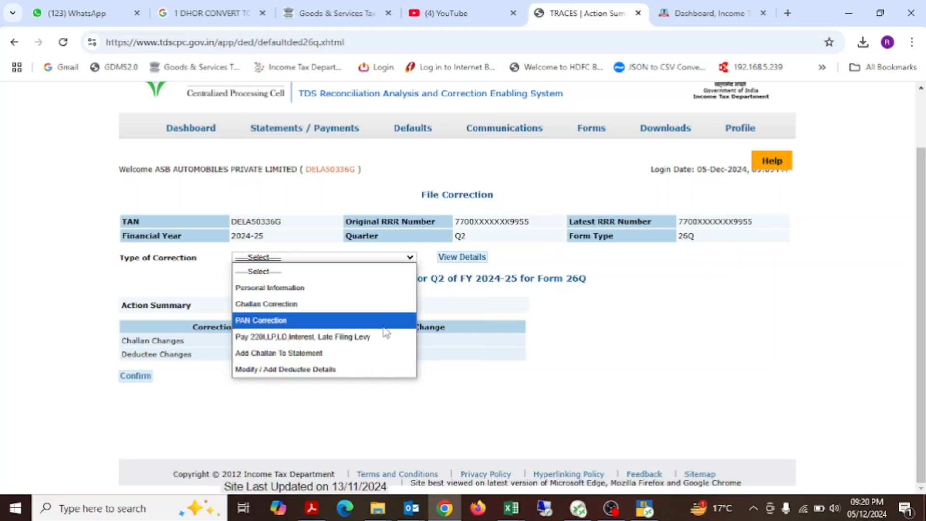
click(365, 370)
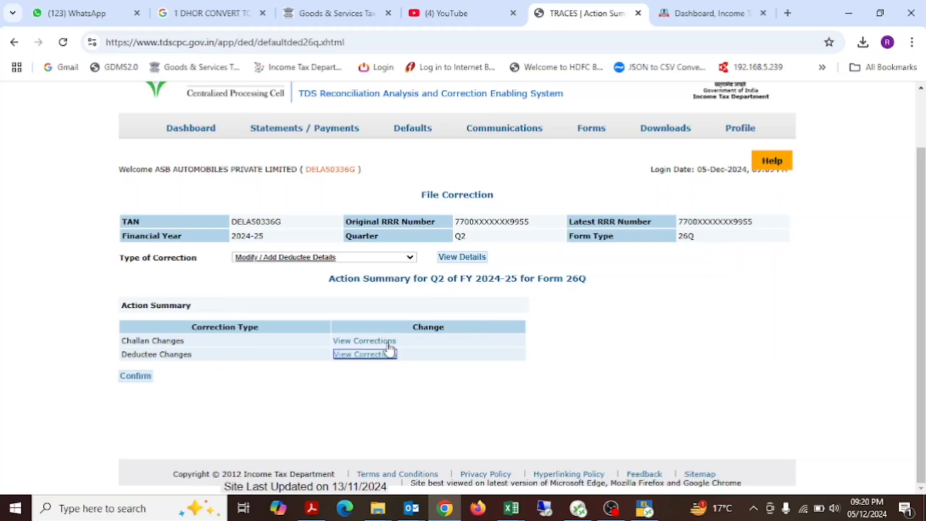
click(460, 258)
scroll(553, 343, down, 10)
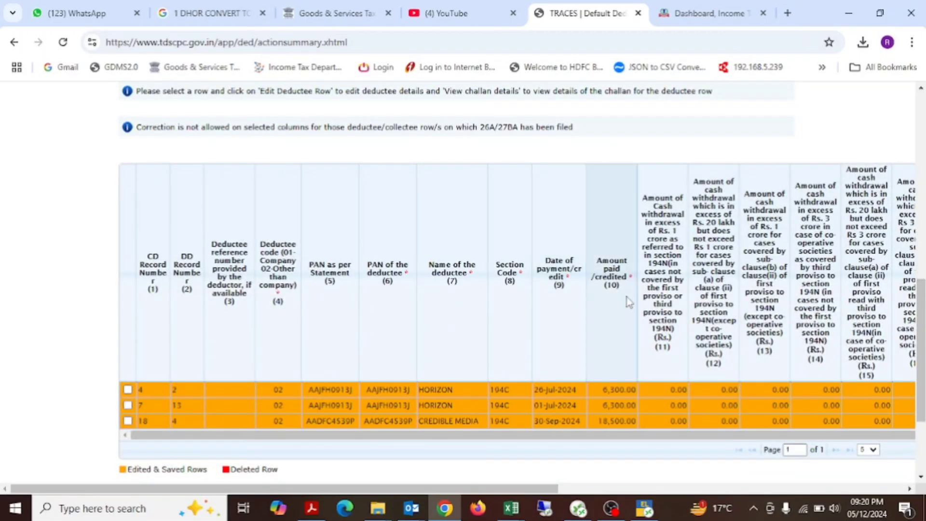
Step: Review the revised income and tax columns and the additional income and 2% tax columns in the REV workbook
key(alt+Tab)
click(551, 246)
drag(551, 246, 633, 307)
drag(724, 242, 768, 317)
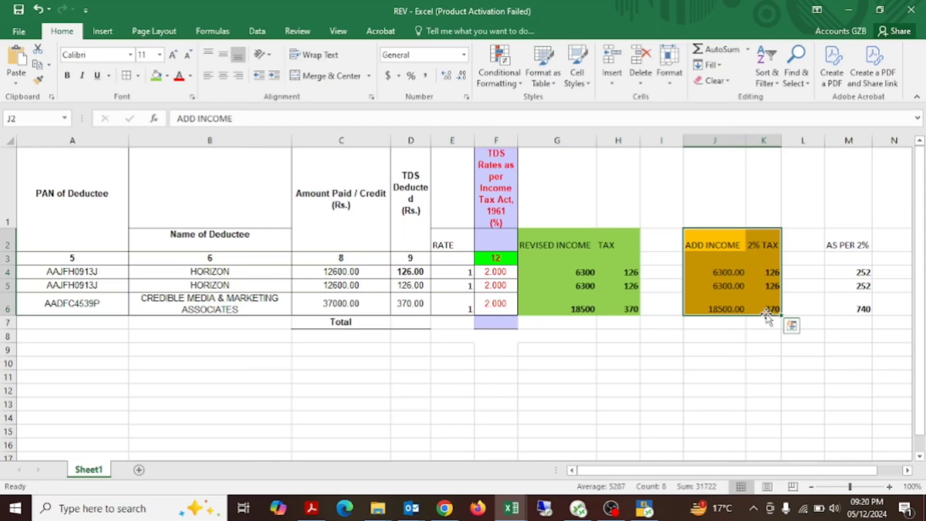
key(alt+Tab)
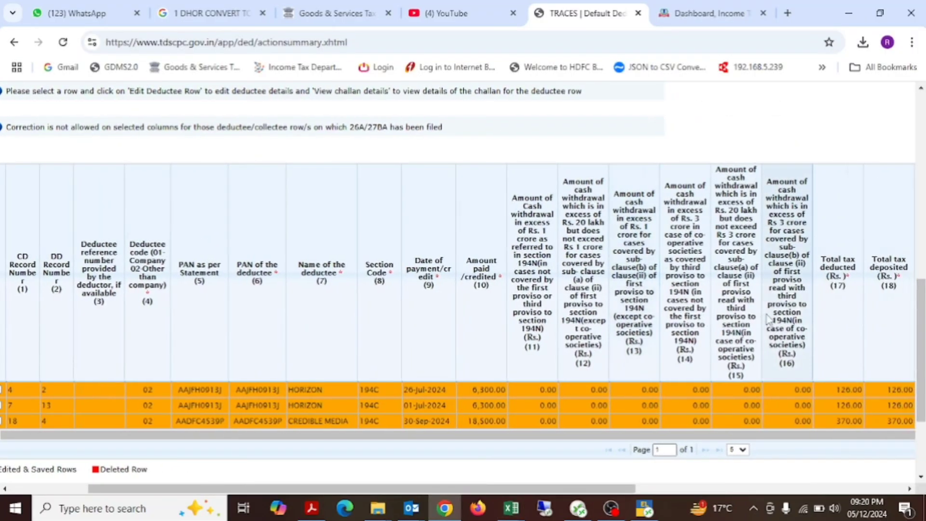
Step: Review the amounts and tax of the three edited deductee rows in TRACES, along with the Modify/Add Deductee details options
scroll(768, 320, right, 1)
scroll(769, 320, left, 3)
scroll(768, 320, down, 1)
scroll(443, 246, down, 2)
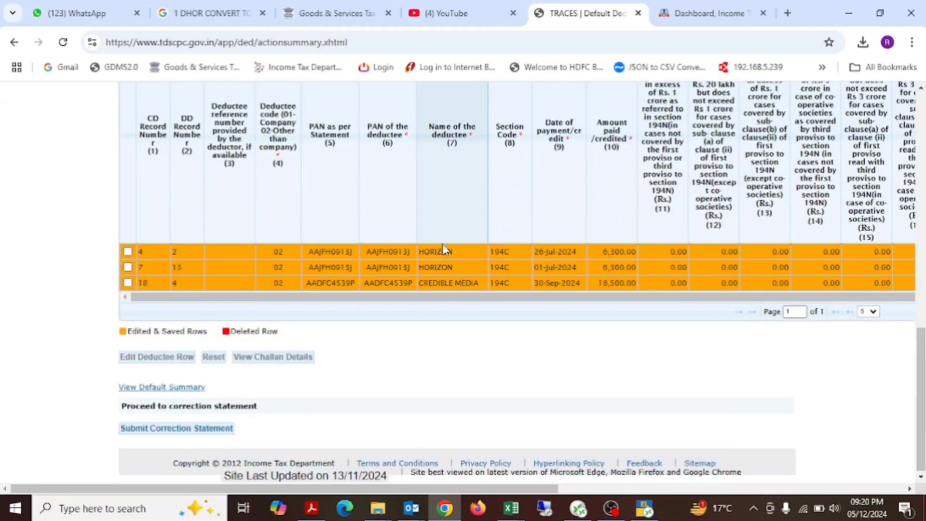
scroll(332, 310, up, 5)
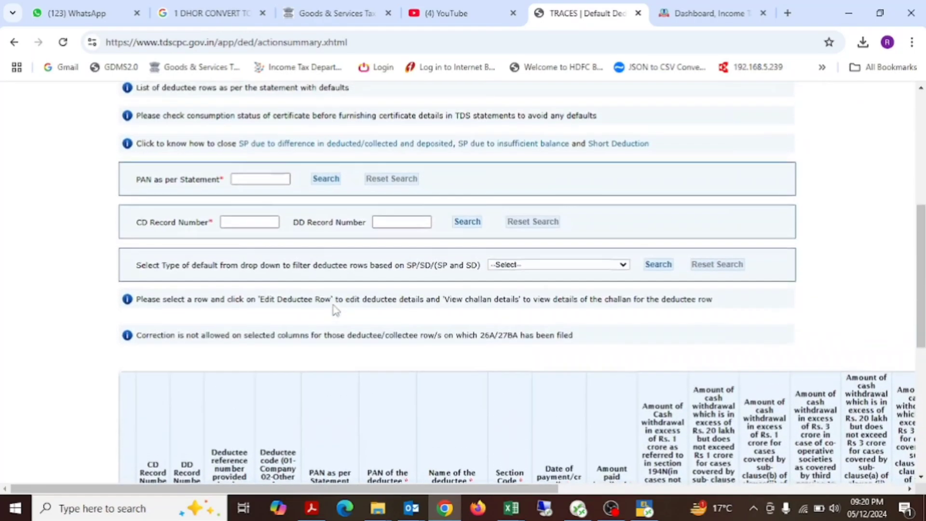
scroll(333, 309, up, 3)
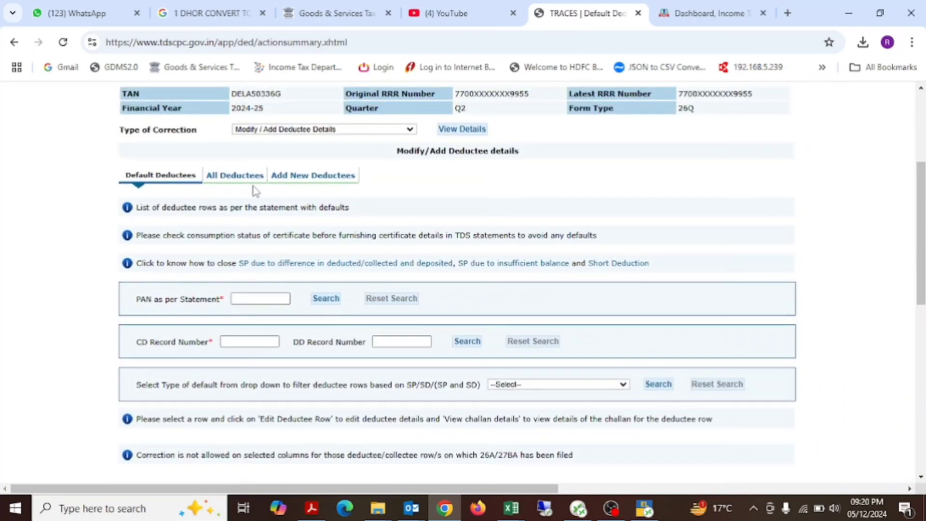
scroll(254, 189, up, 1)
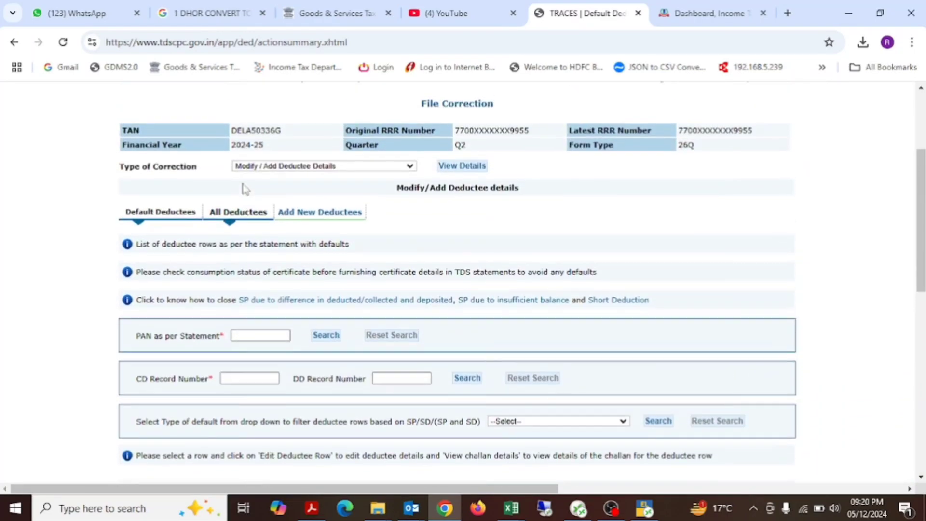
Step: Open the Add New Deductees section and review the available balances of the listed challans
click(308, 212)
scroll(594, 275, down, 4)
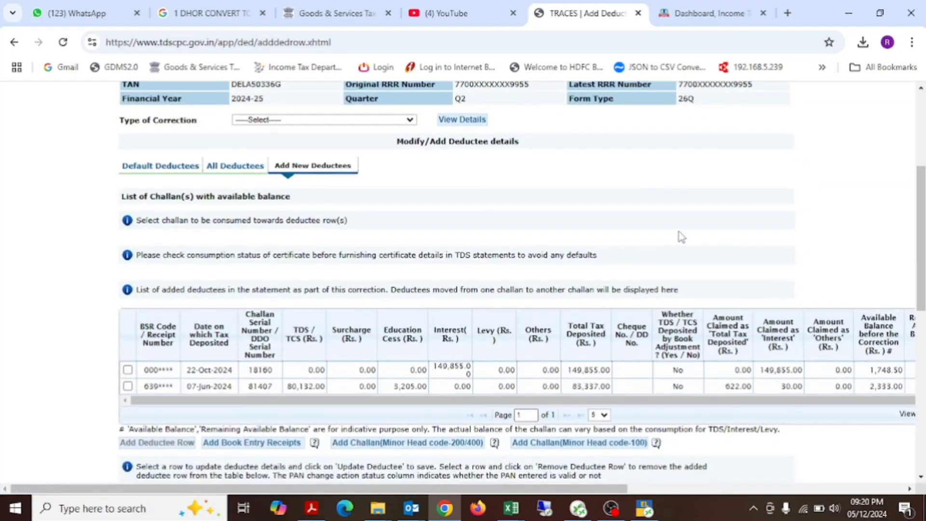
scroll(681, 237, down, 2)
scroll(746, 194, right, 4)
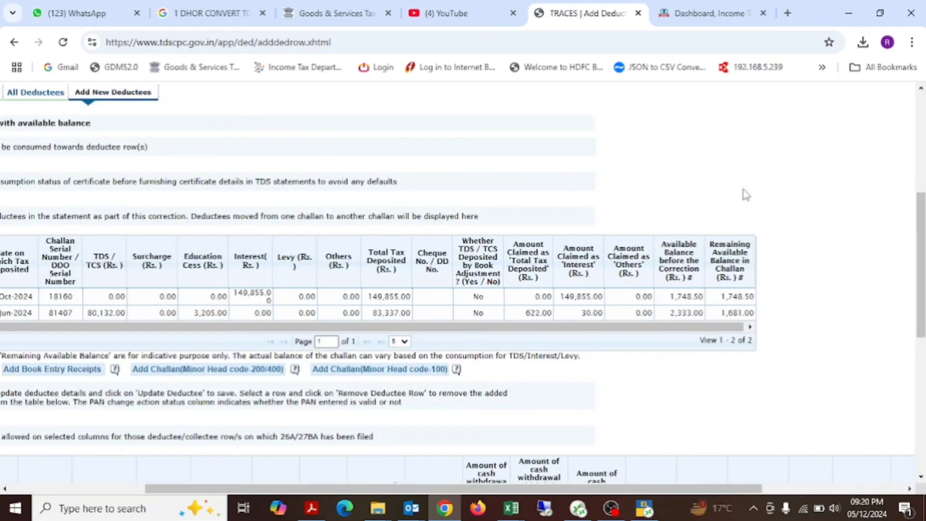
scroll(745, 195, right, 4)
scroll(678, 218, left, 8)
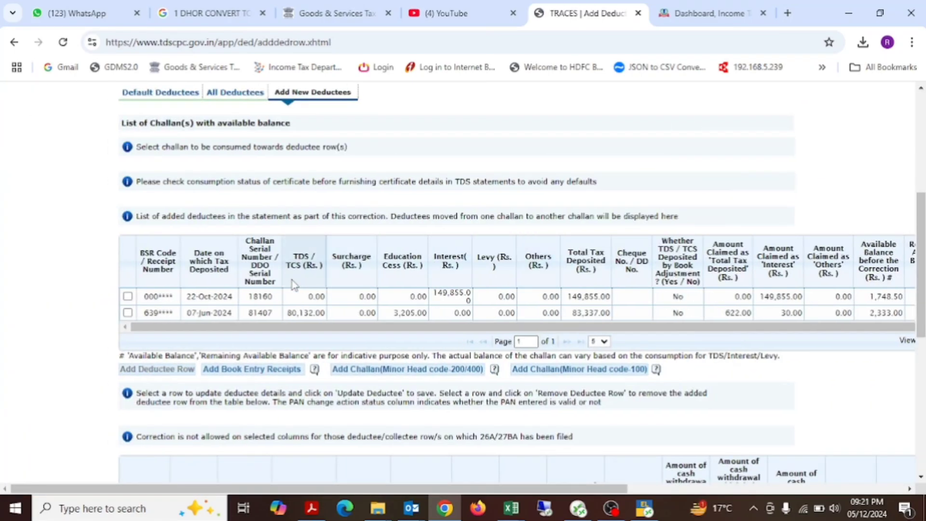
scroll(477, 221, right, 4)
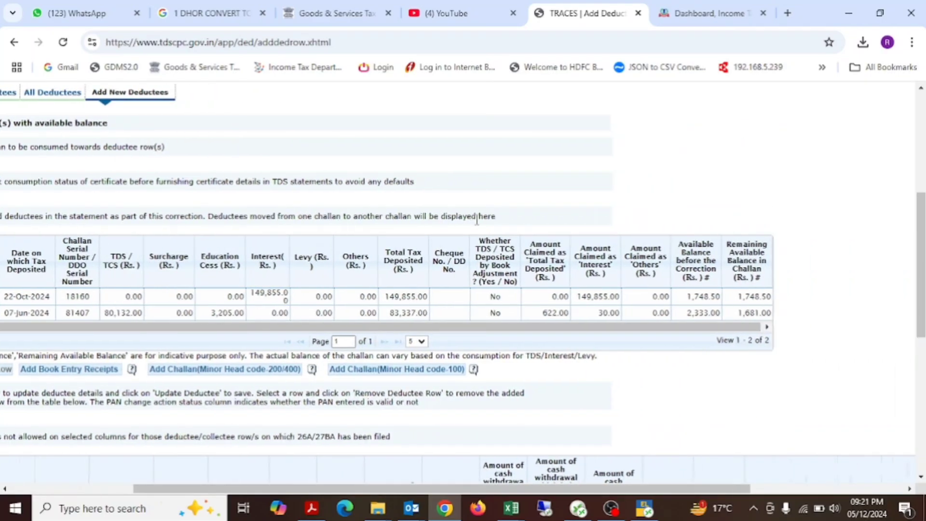
scroll(452, 274, left, 4)
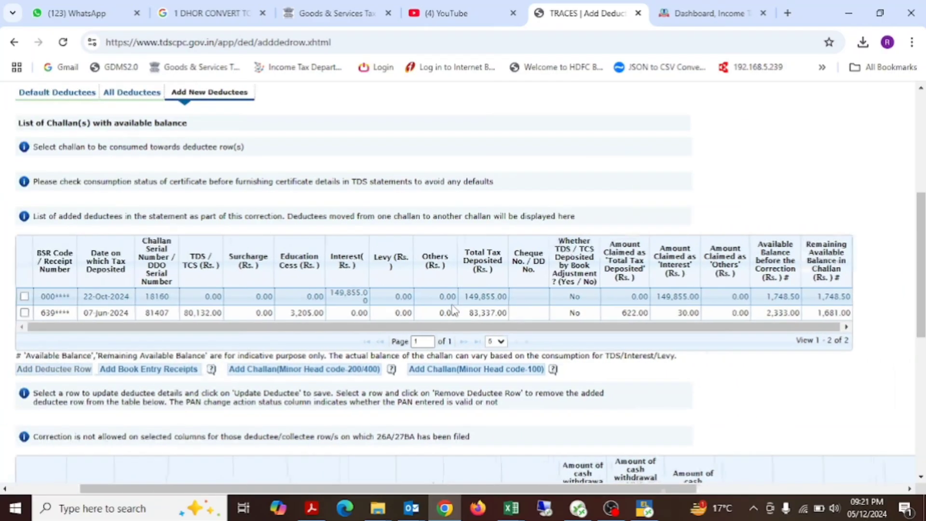
Step: Try to add the 07-Nov-2024 challan of Rs. 350,768.00 from the 2024-25 OLTAS list of minor head code 200/400 challans
click(389, 370)
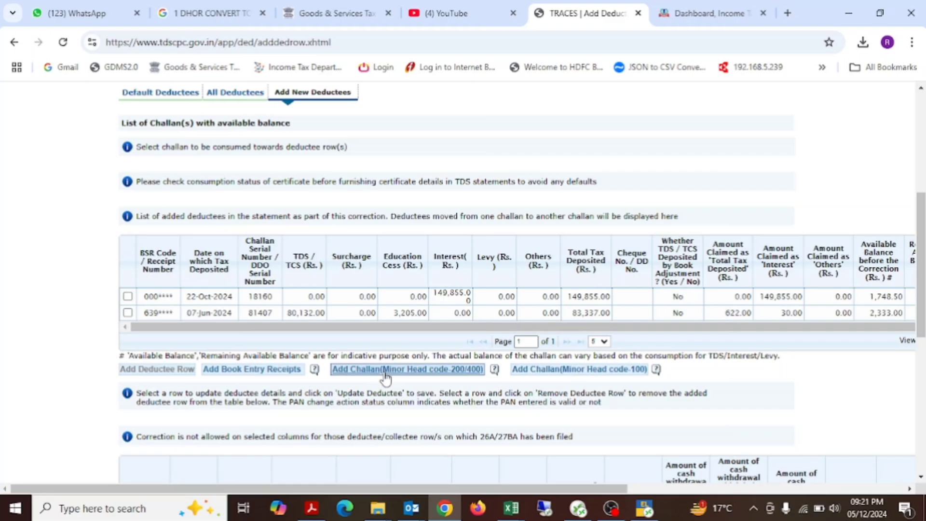
scroll(542, 326, down, 3)
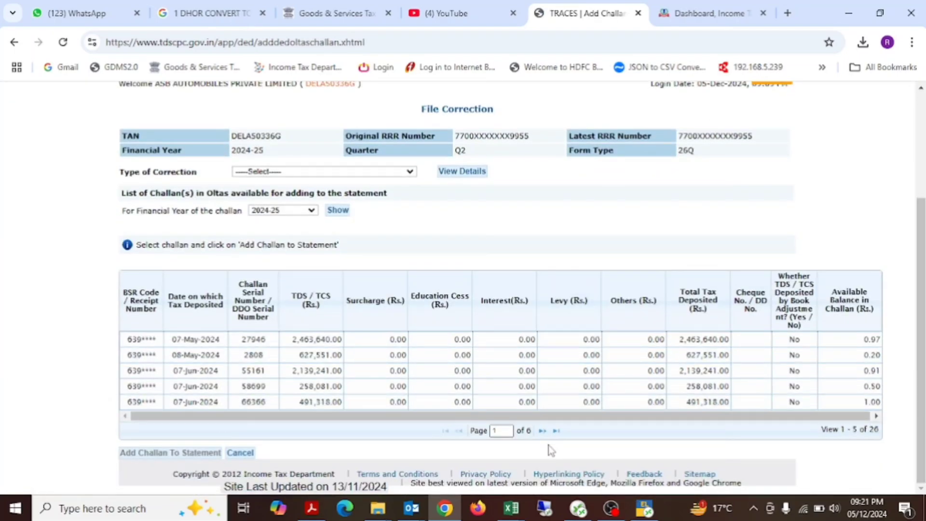
click(556, 430)
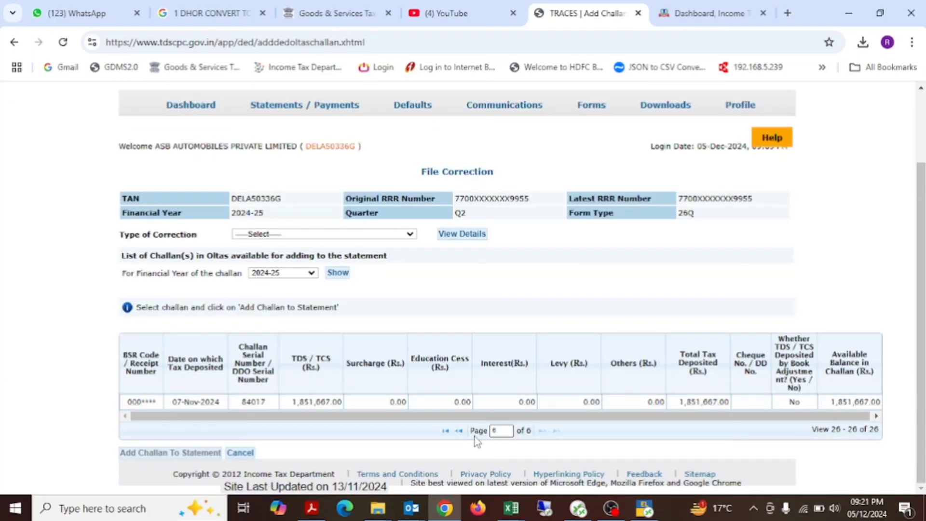
click(460, 431)
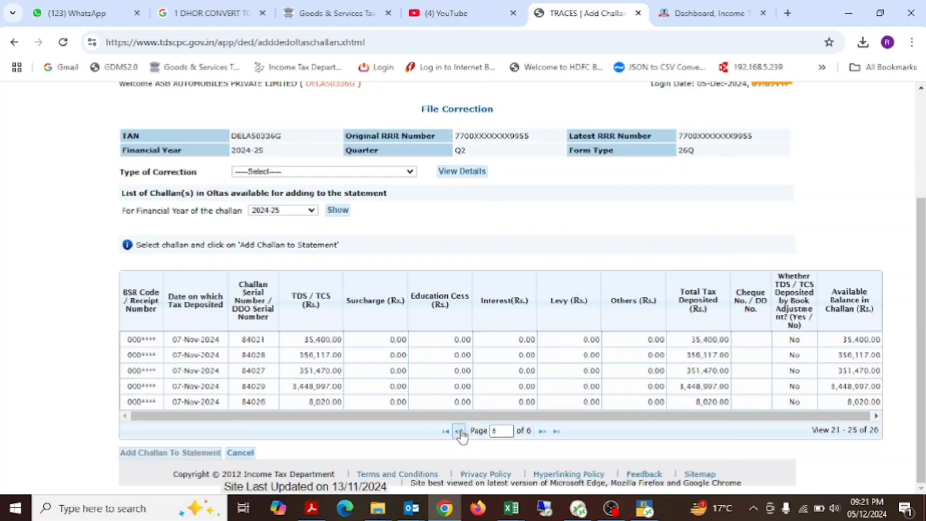
click(460, 432)
click(360, 402)
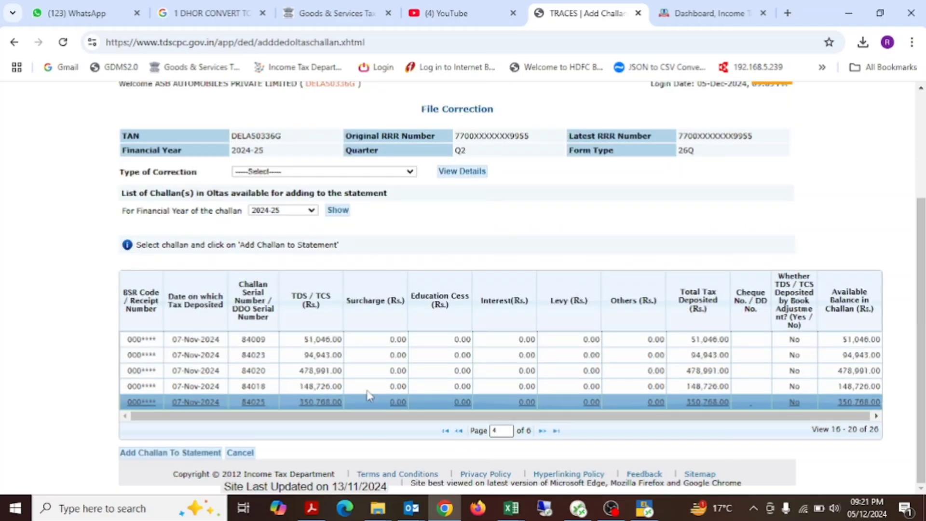
click(166, 453)
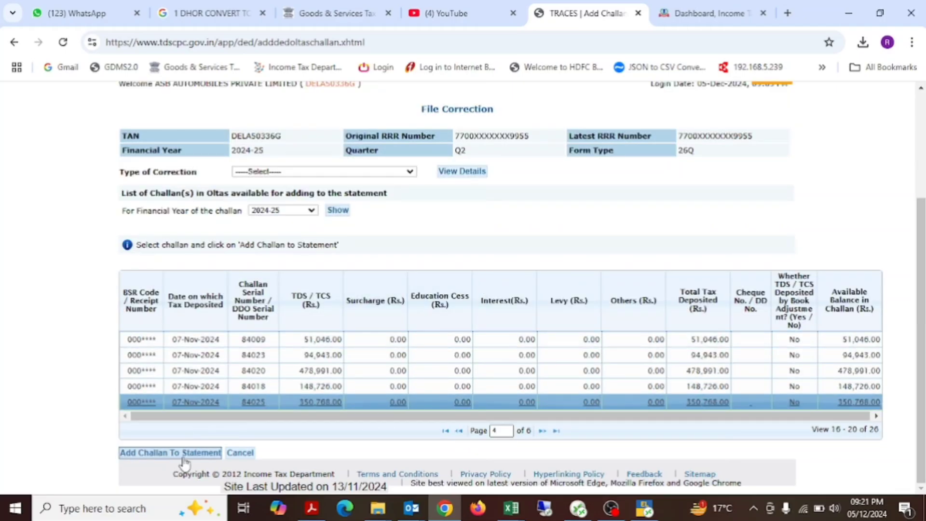
Step: Start a new deductee row under the 07-Jun-2024 challan and check the additional 2% tax amounts in the REV workbook
scroll(434, 332, down, 5)
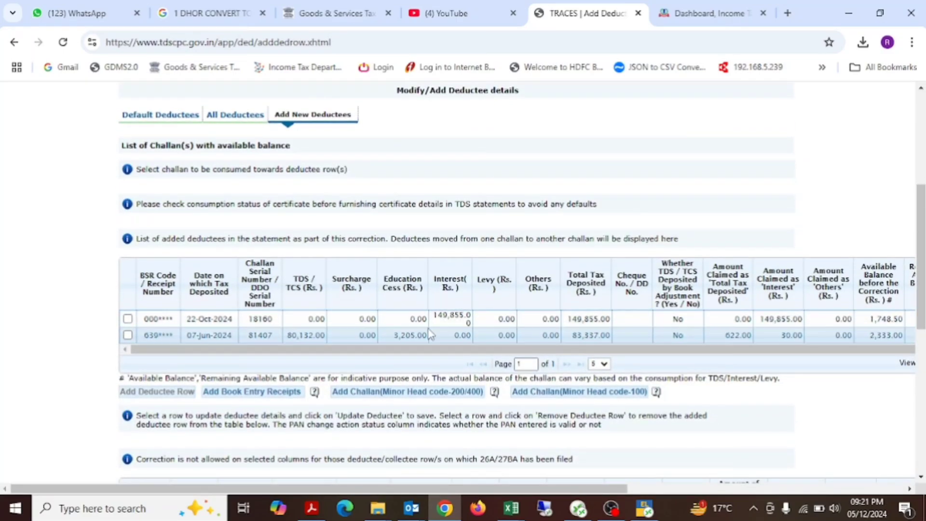
scroll(431, 333, down, 1)
scroll(585, 362, right, 4)
scroll(585, 362, left, 4)
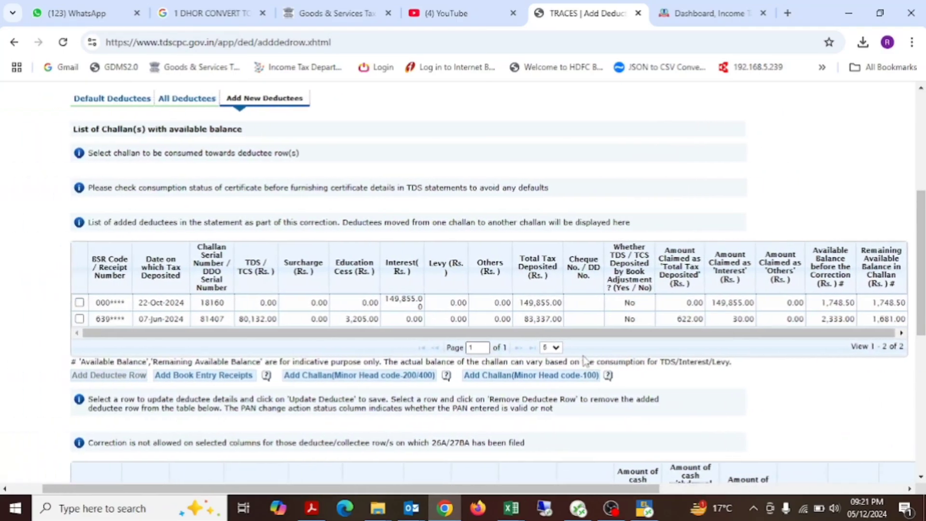
click(367, 320)
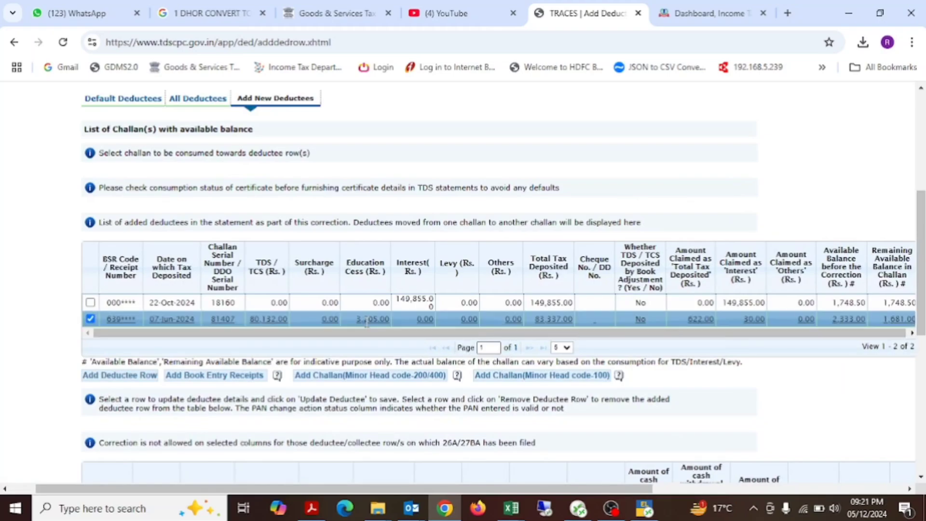
click(113, 375)
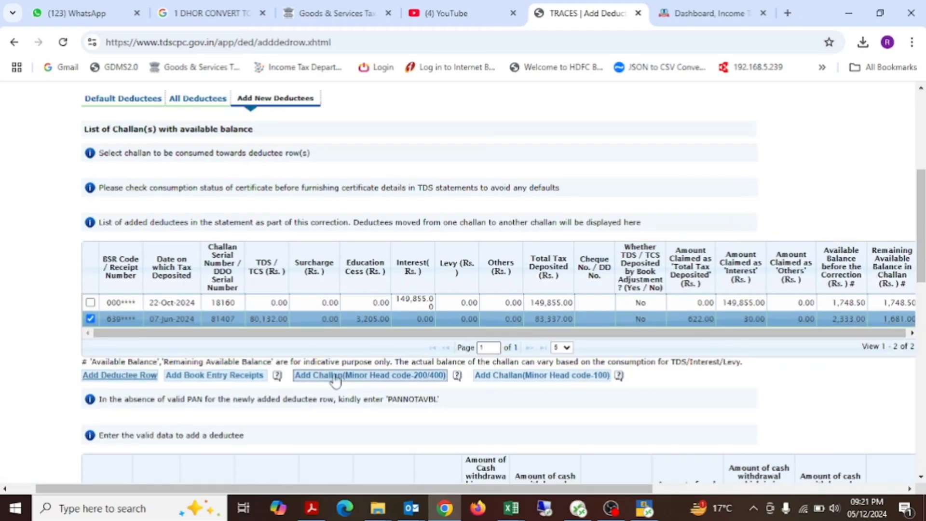
scroll(432, 385, right, 4)
key(alt+Tab)
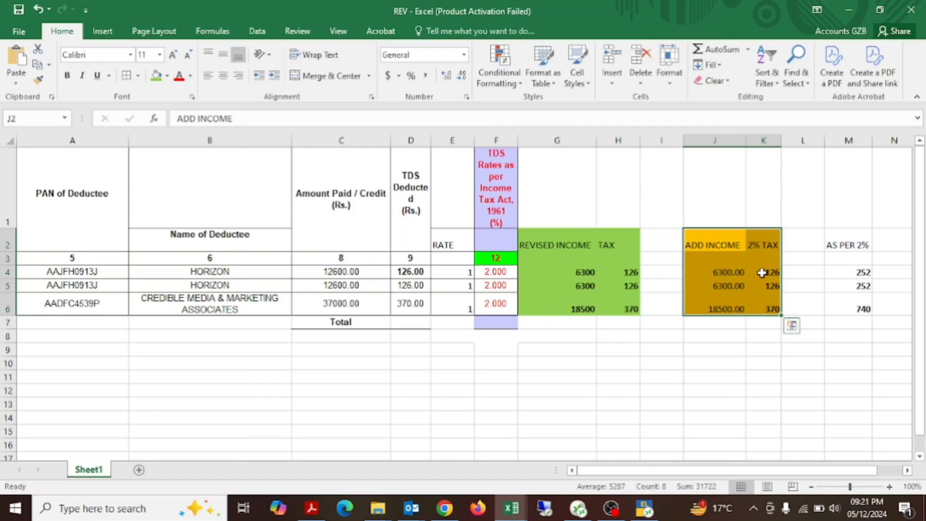
drag(763, 273, 760, 309)
key(alt+Tab)
Step: Set the new deductee row's deductee code to 02 (other than company)
scroll(387, 383, left, 5)
scroll(387, 383, down, 1)
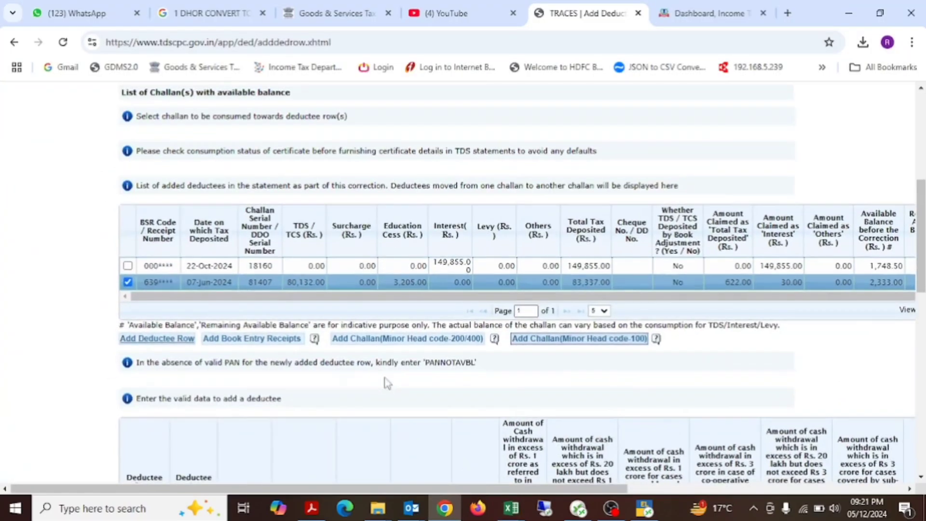
scroll(387, 384, down, 2)
scroll(163, 278, down, 4)
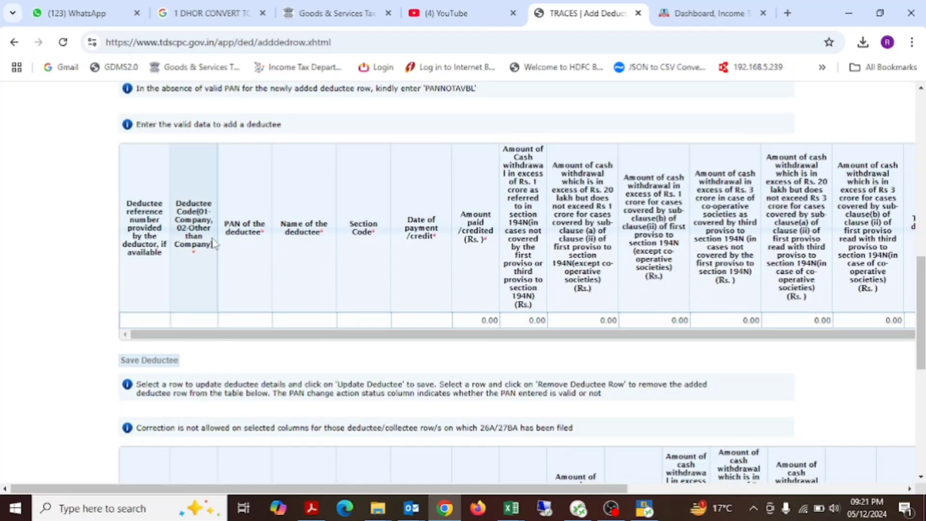
click(196, 320)
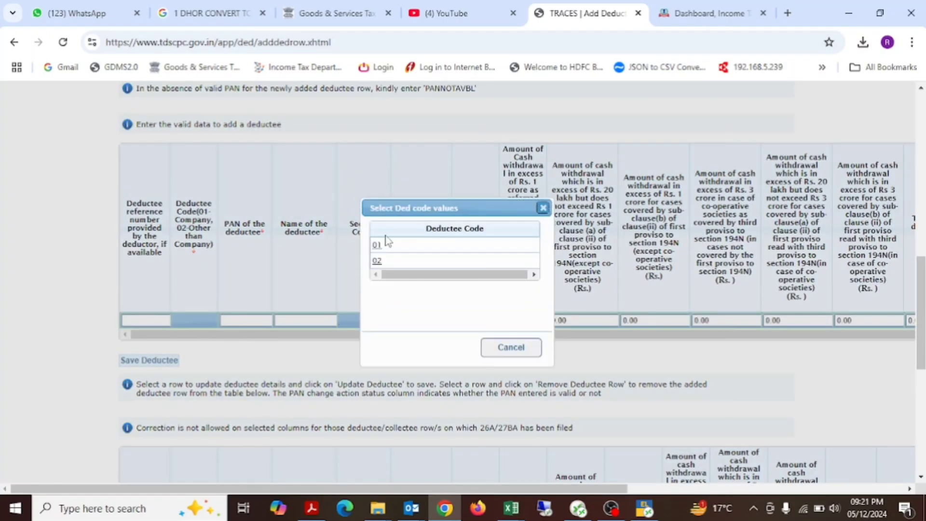
click(395, 260)
Step: Copy the PAN from the first HORIZON row of the REV workbook into the new deductee row's PAN field
click(251, 321)
key(alt+Tab)
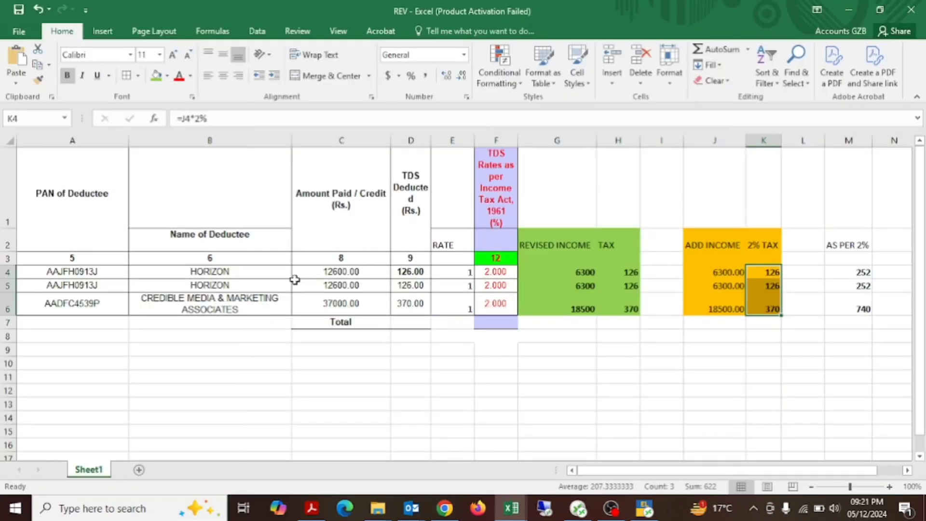
click(105, 262)
click(107, 270)
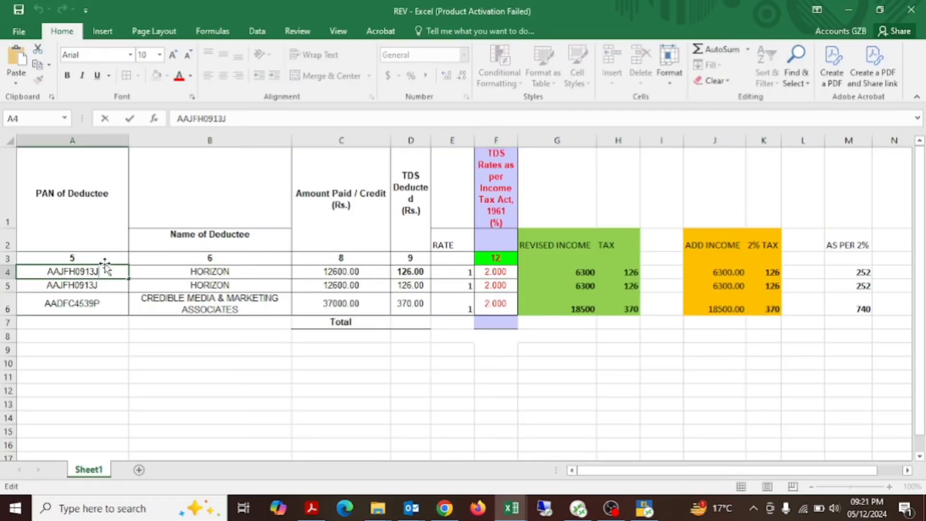
double_click(106, 271)
key(ctrl+c)
key(alt+Tab)
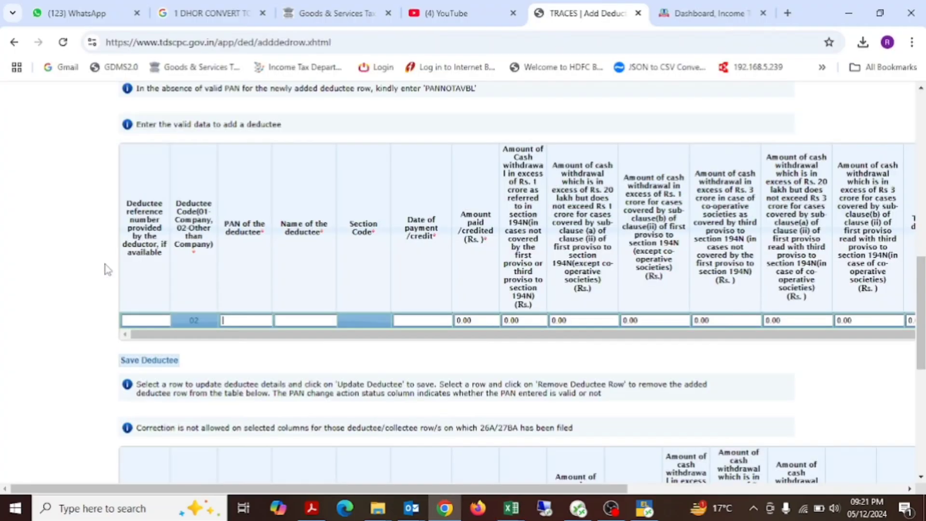
key(ctrl+v)
Step: Copy the name HORIZON from the REV workbook into the new deductee row's name field
key(alt+Tab)
key(Escape)
key(Right)
key(Right)
key(F2)
key(Escape)
key(Left)
key(F2)
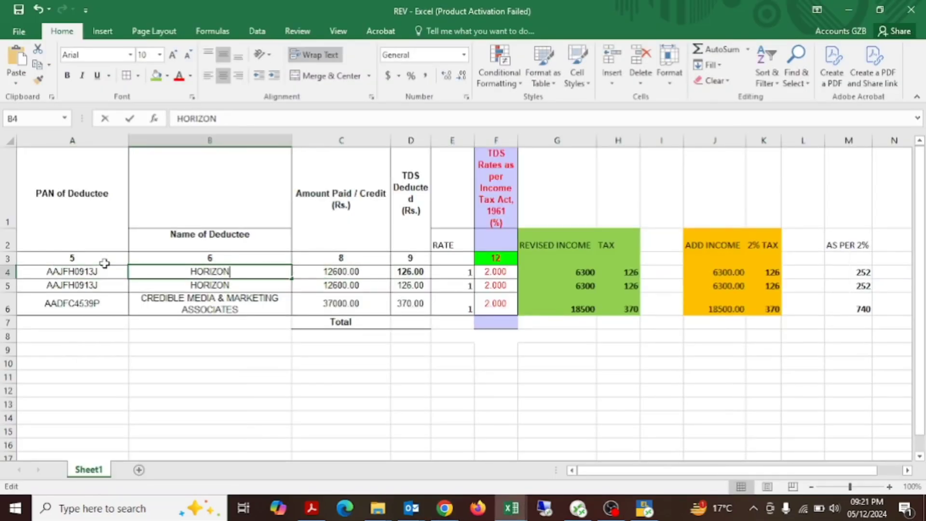
key(shift+Home)
key(ctrl+c)
key(alt+Tab)
key(ctrl+v)
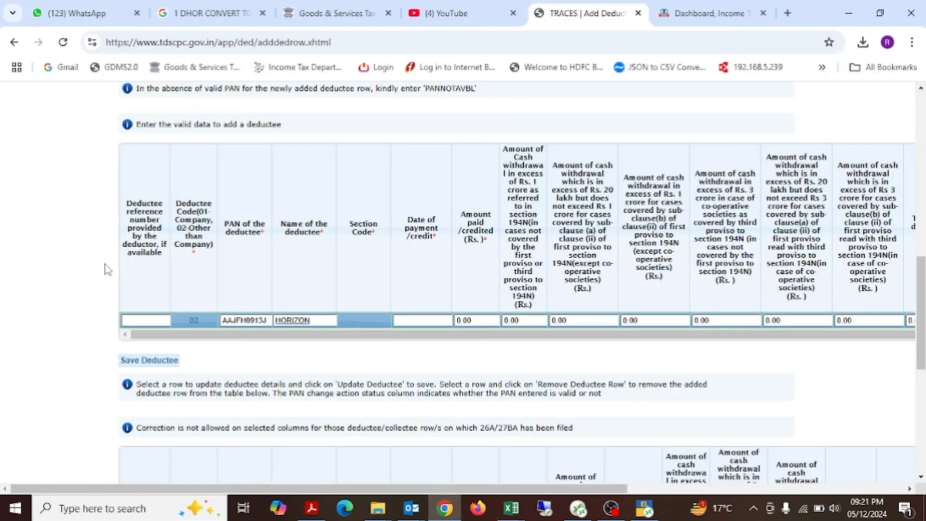
Step: Set the new deductee row's section code to 194C and its date of payment/credit to 01-Jul-2024
click(362, 320)
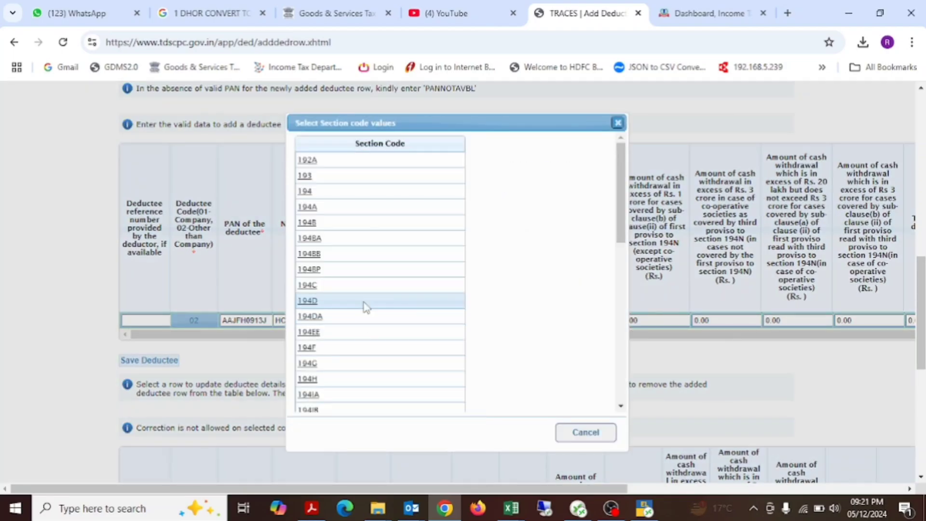
click(355, 285)
click(414, 320)
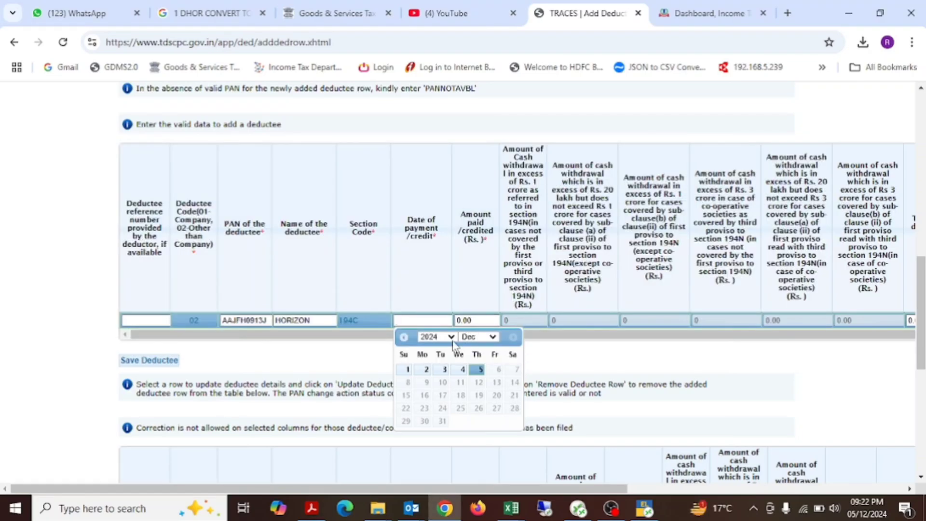
click(481, 337)
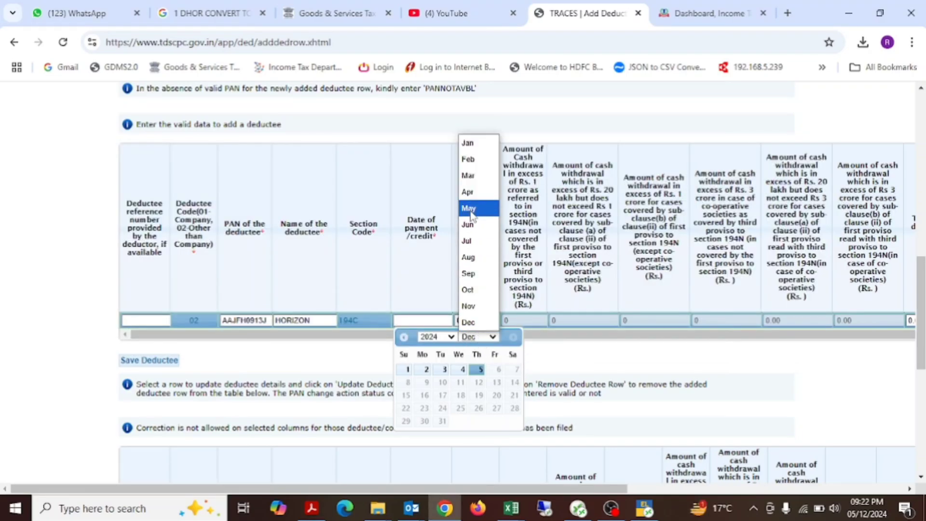
click(467, 241)
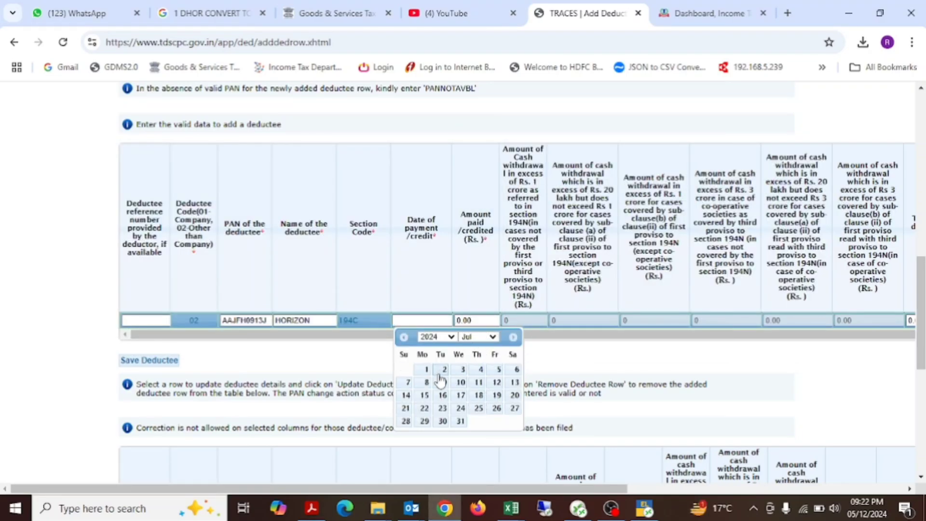
click(427, 370)
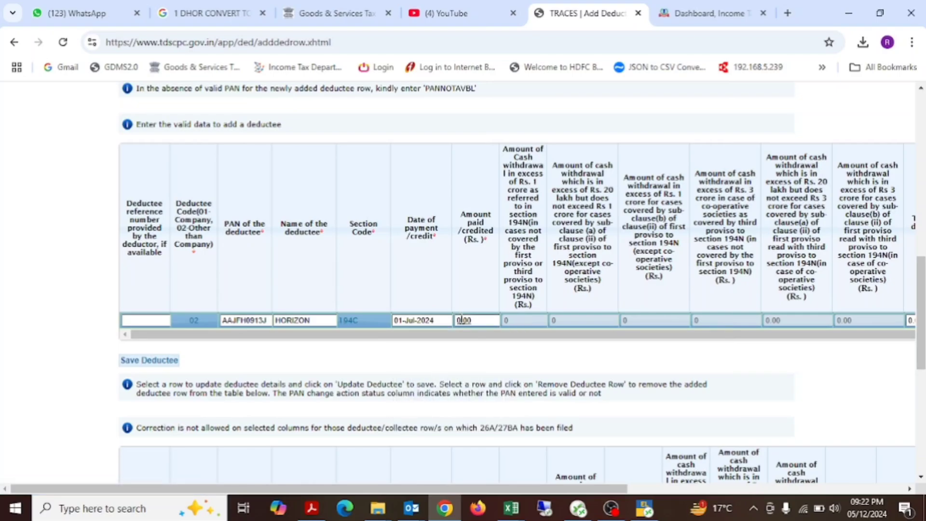
Step: Set the new deductee's amount paid/credited to 6300.00 and check it against the first HORIZON row's additional and revised income in the REV workbook
key(alt+Tab)
key(alt+Tab)
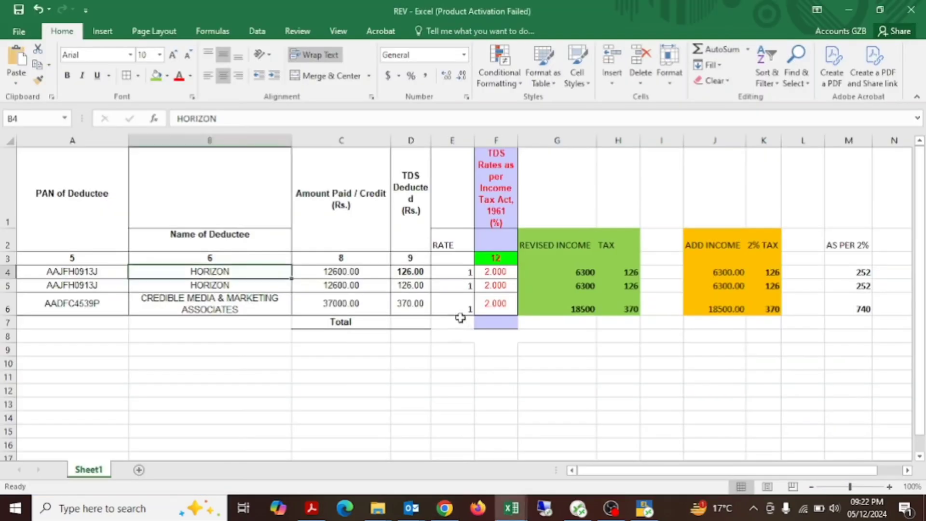
key(Right)
key(Right)
key(Right)
key(Right)
key(Right)
key(Right)
key(Right)
key(Right)
key(Right)
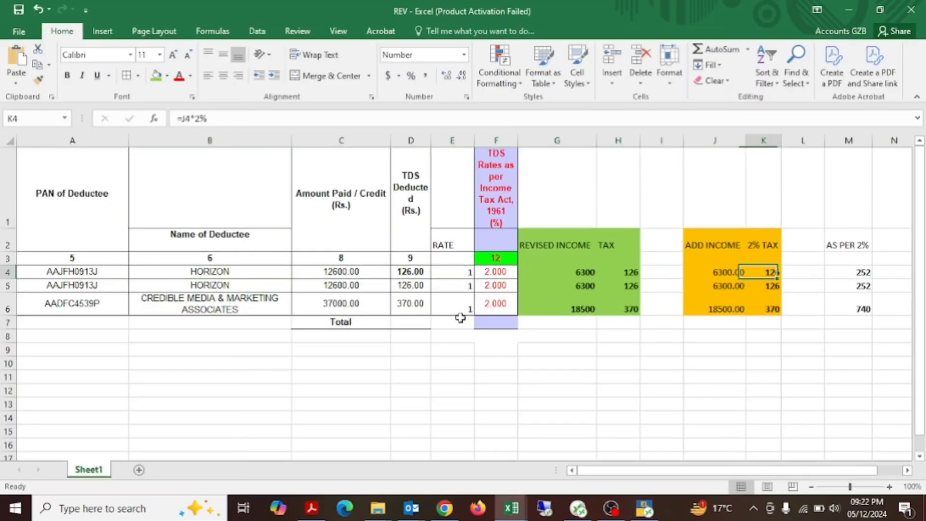
key(alt+Tab)
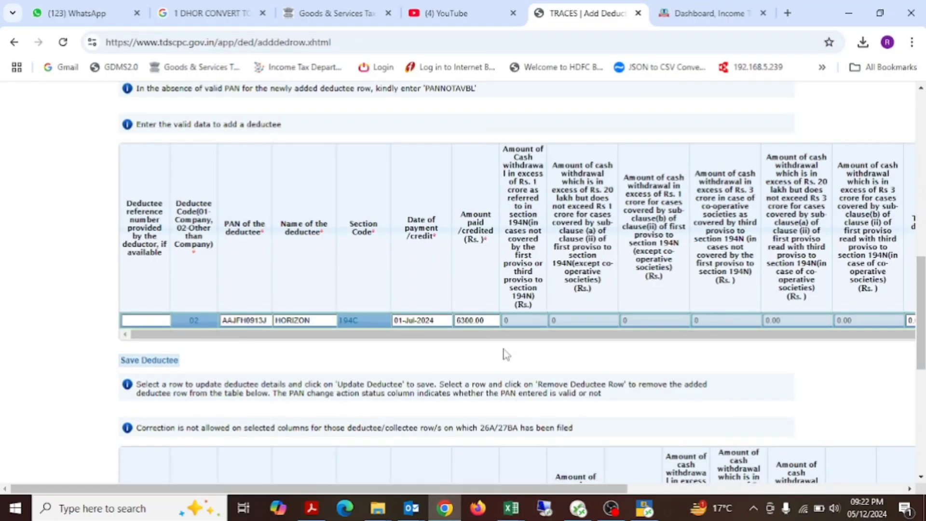
key(alt+Tab)
click(723, 273)
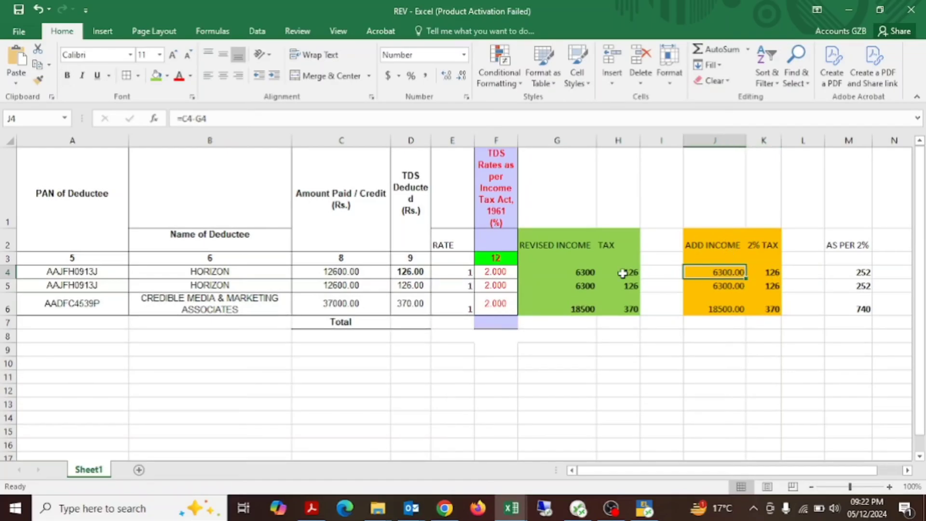
ctrl+click(585, 273)
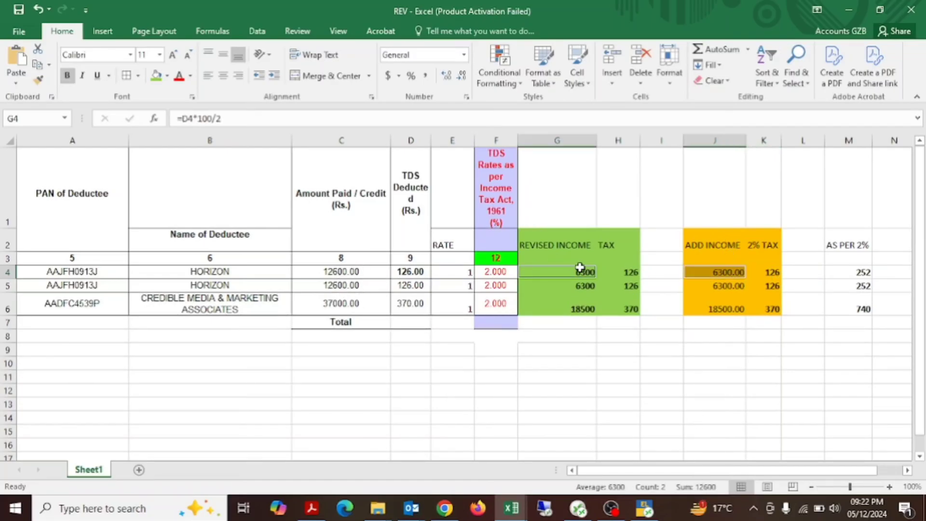
key(alt+Tab)
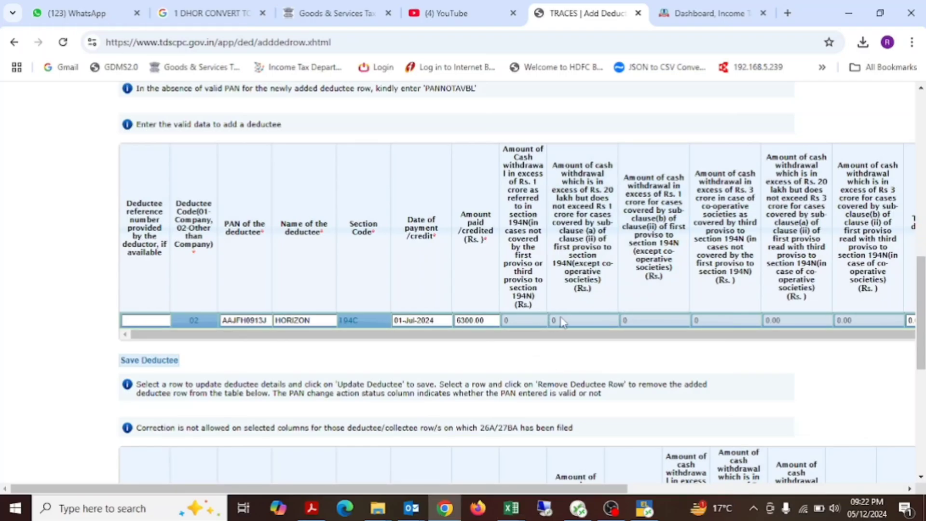
Step: Set the new deductee's total tax deducted and deposited to 126.00, using the first HORIZON row's tax on additional income in the REV workbook
scroll(578, 329, right, 5)
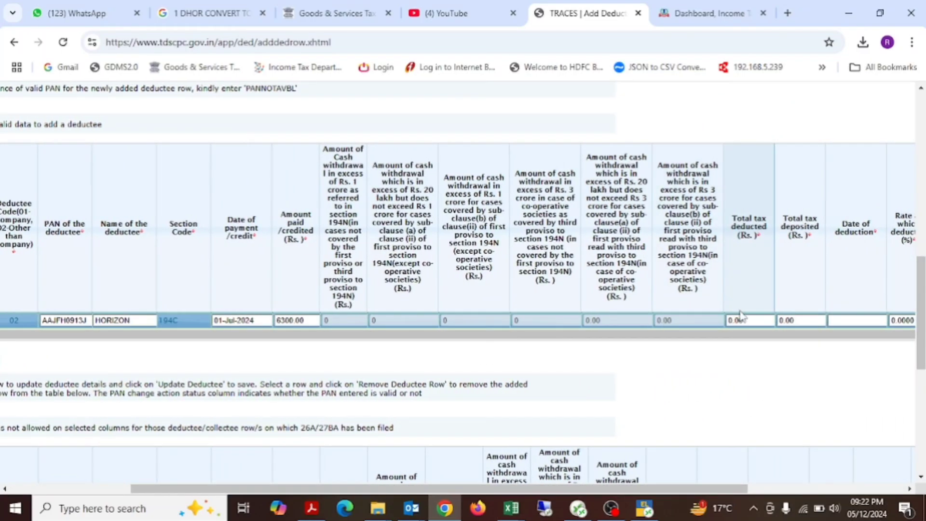
click(740, 319)
key(alt+Tab)
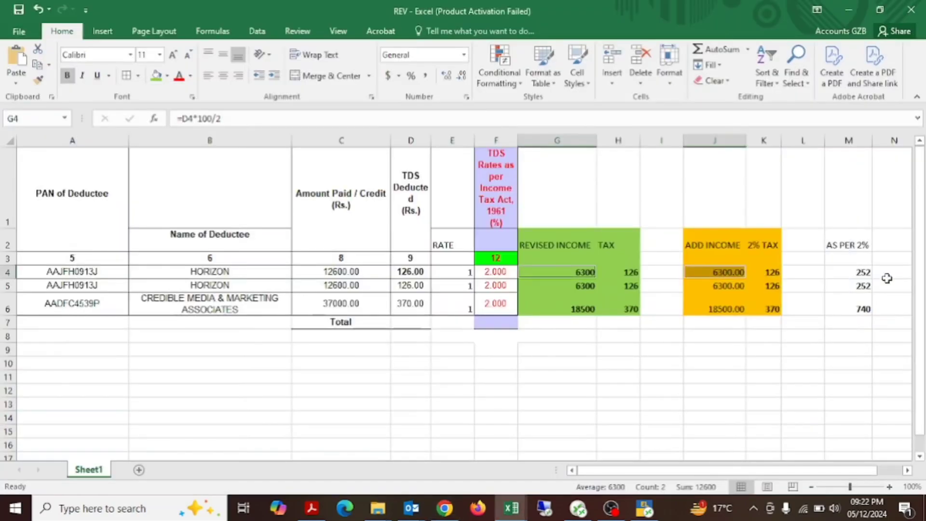
key(alt+Tab)
key(alt+Tab)
key(Right)
key(Right)
key(Right)
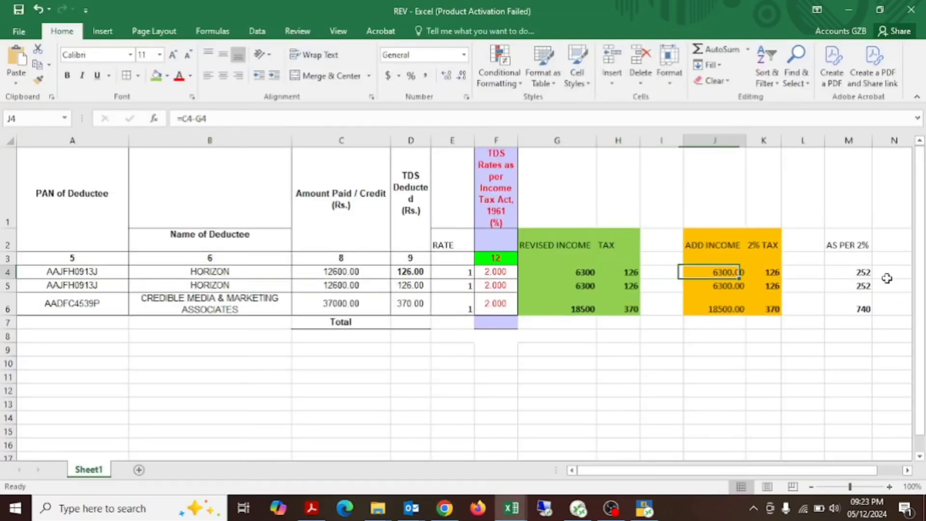
key(Right)
key(alt+Tab)
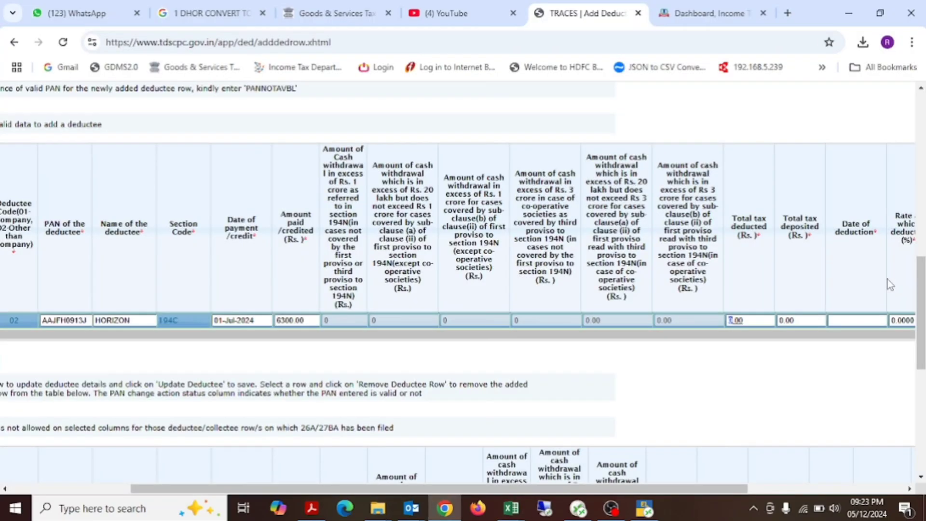
text(126)
click(787, 321)
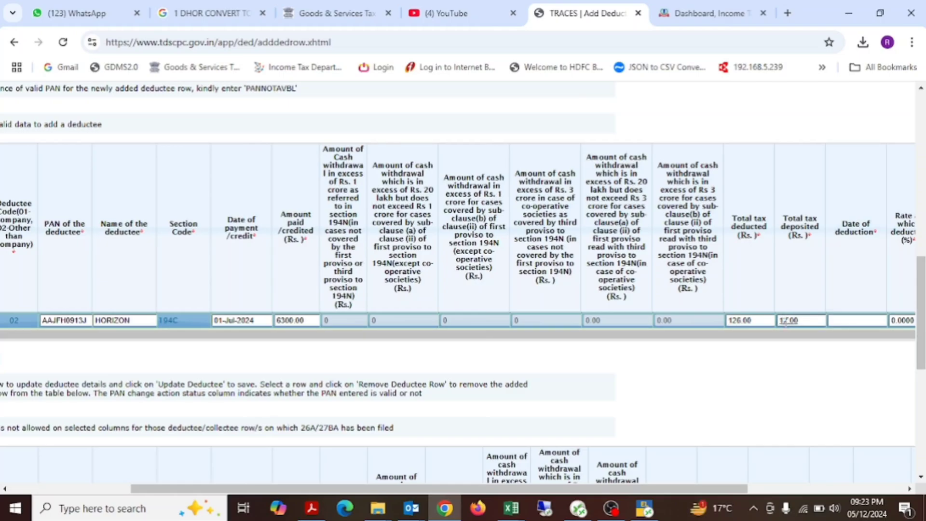
Step: Set the new deductee's date of deduction to 01-Jul-2024 and rate to 2.0000, and save the deductee
scroll(820, 363, right, 2)
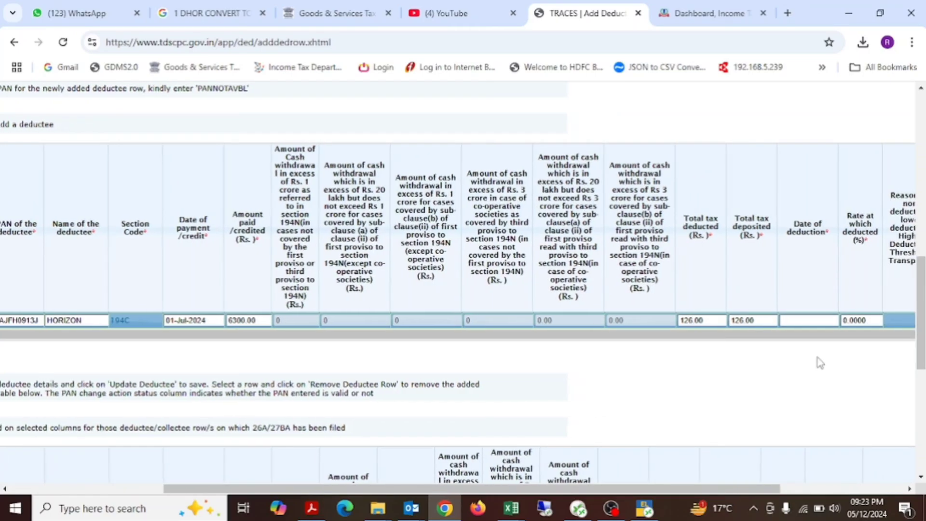
click(806, 321)
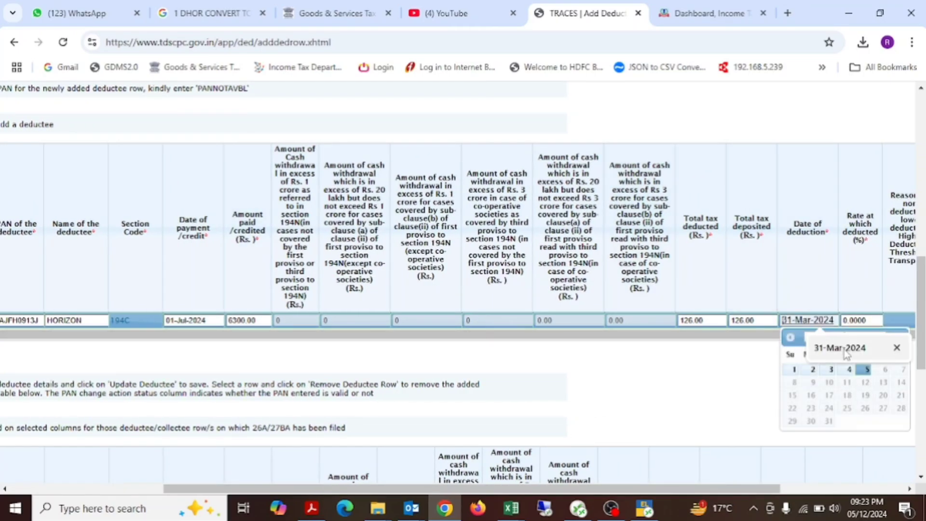
click(897, 347)
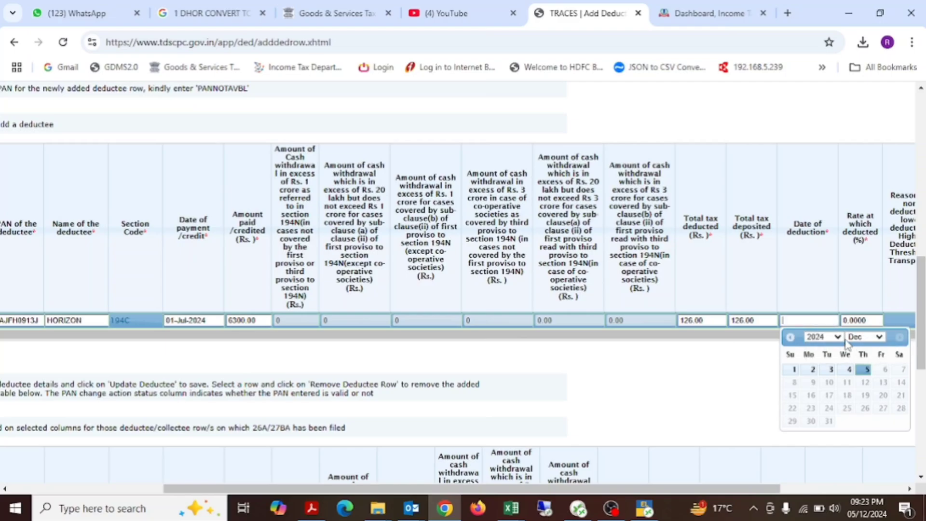
click(858, 338)
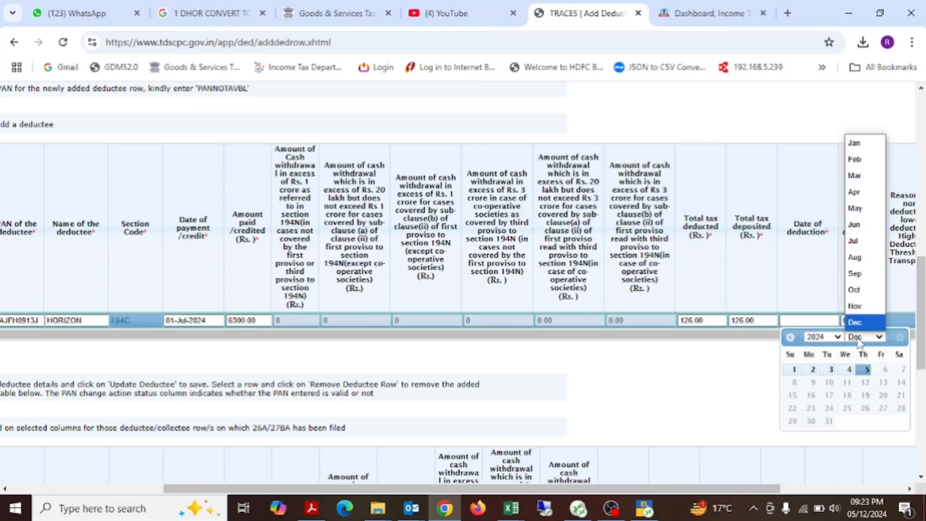
click(854, 241)
click(813, 369)
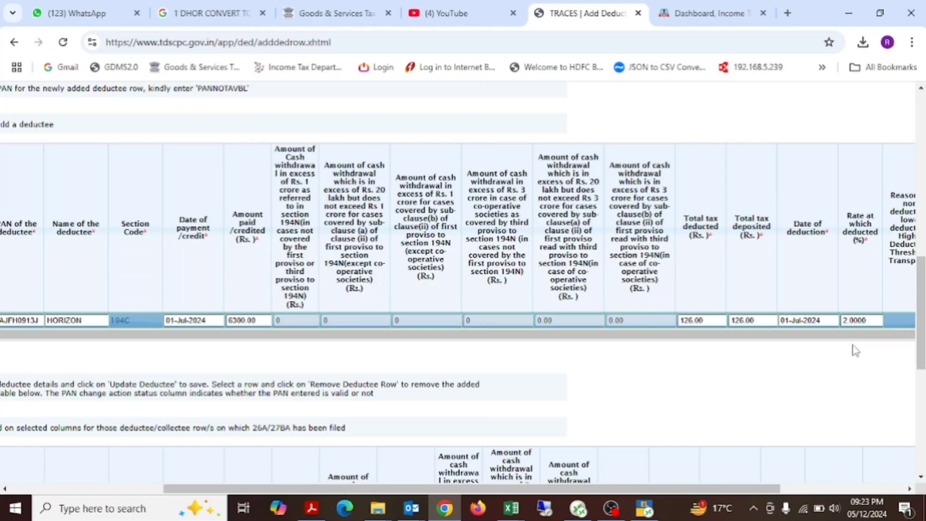
scroll(855, 350, right, 4)
scroll(855, 350, left, 5)
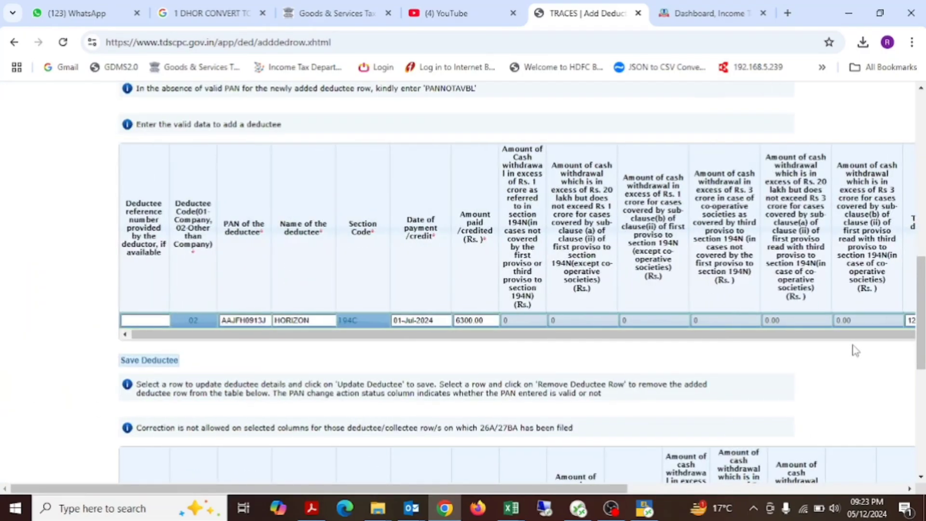
click(176, 361)
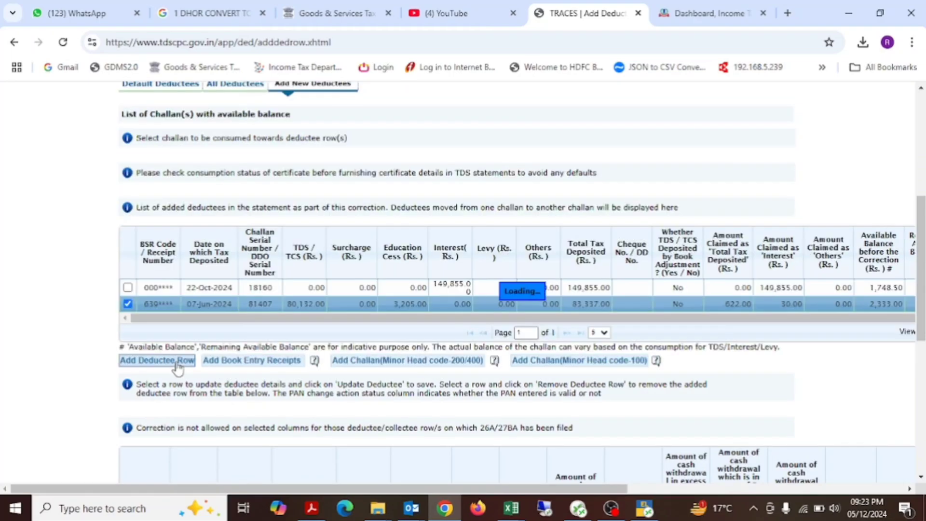
Step: Select the last added HORIZON row and check its values against the other added deductees and the challans' remaining available balance
scroll(355, 386, down, 8)
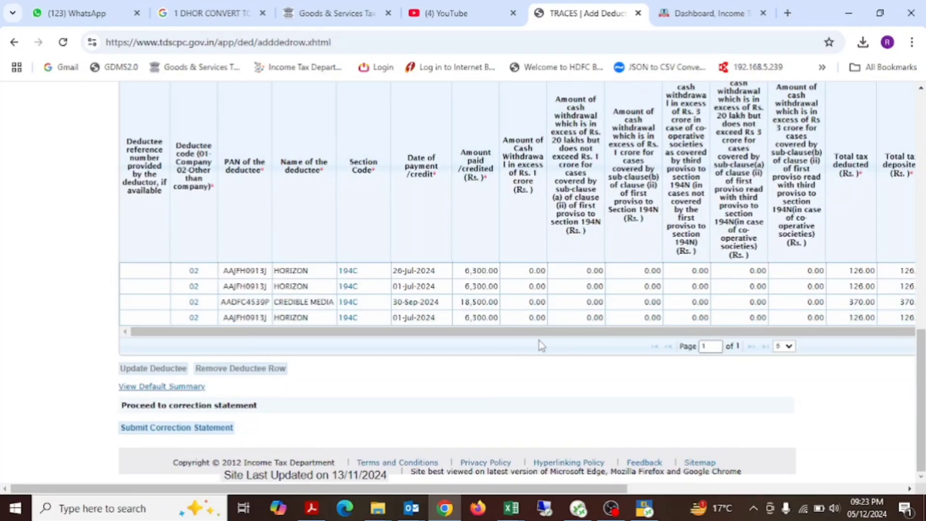
scroll(542, 345, right, 8)
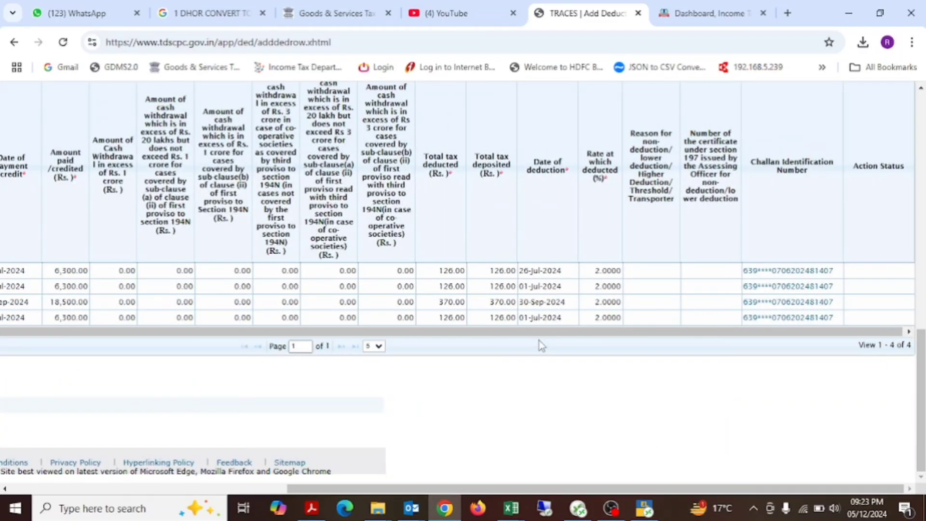
scroll(542, 345, left, 8)
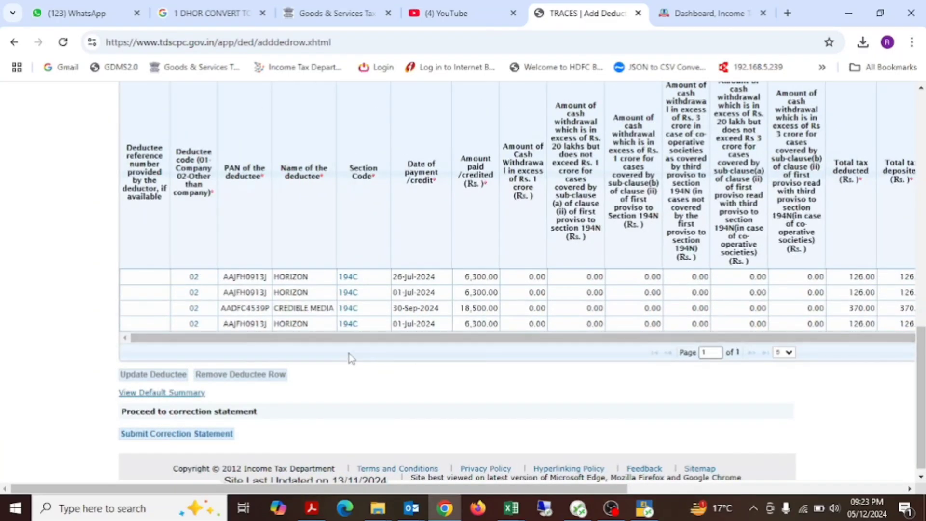
click(348, 330)
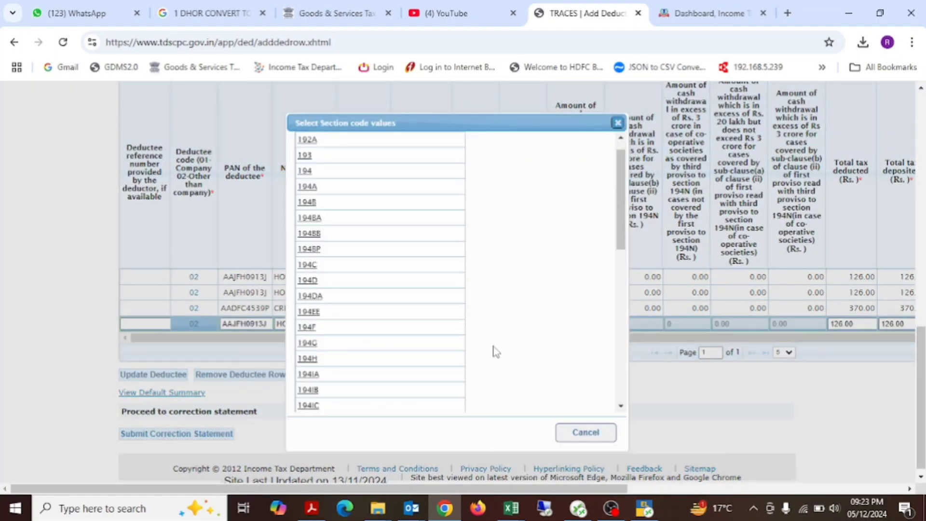
click(618, 123)
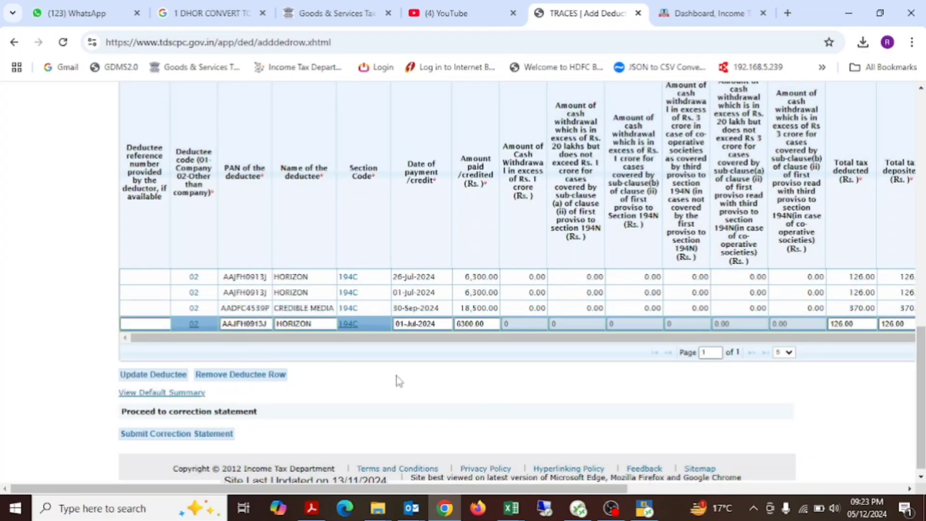
scroll(397, 378, right, 8)
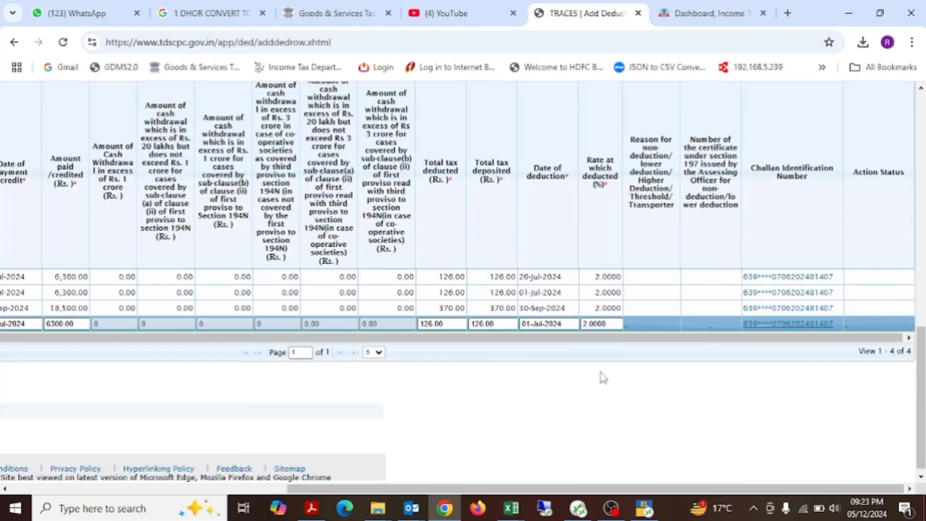
scroll(602, 375, up, 2)
scroll(602, 375, up, 3)
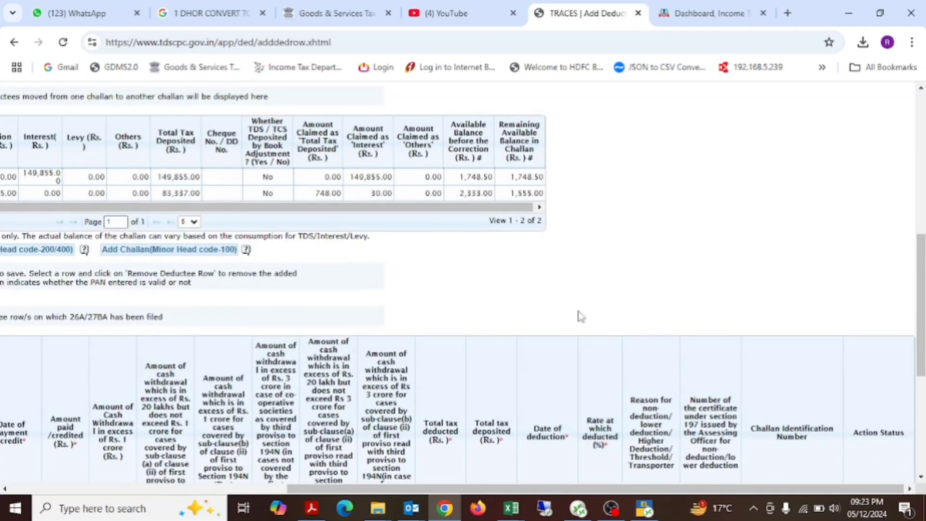
scroll(564, 307, left, 8)
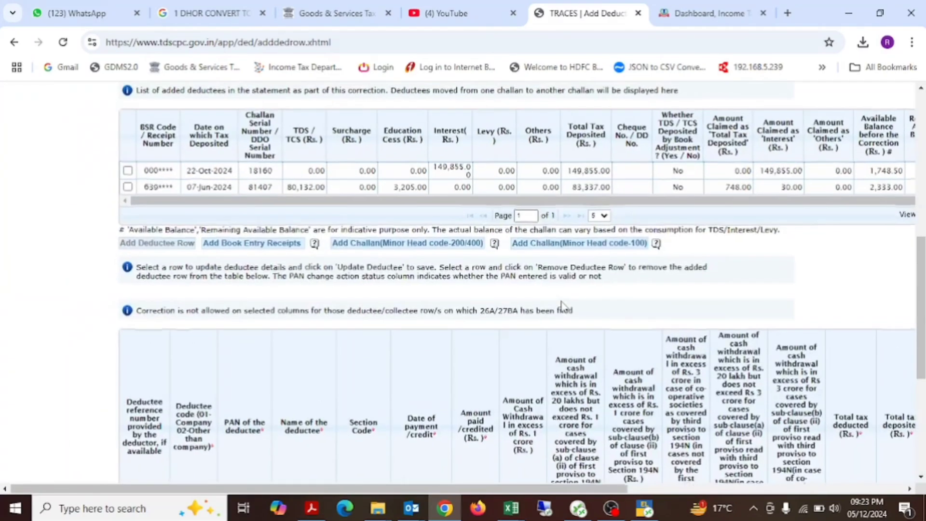
scroll(562, 305, down, 5)
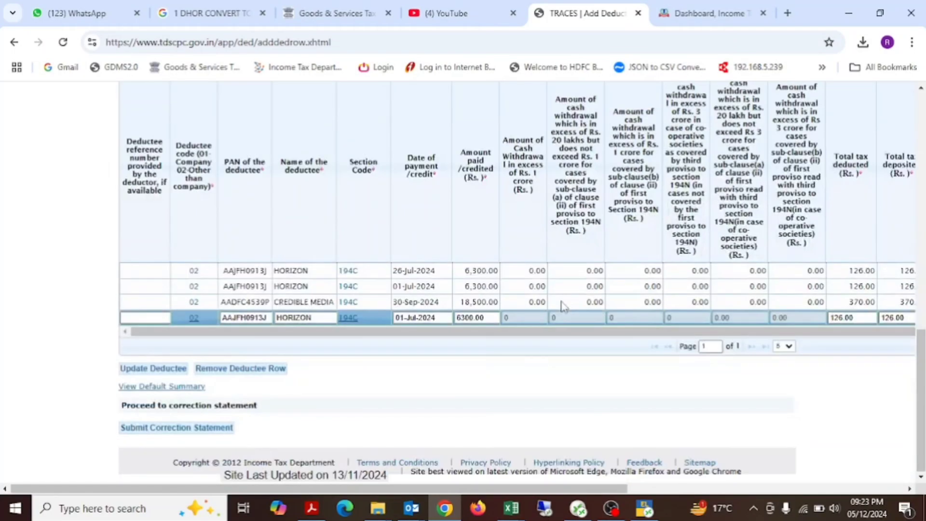
scroll(769, 364, right, 4)
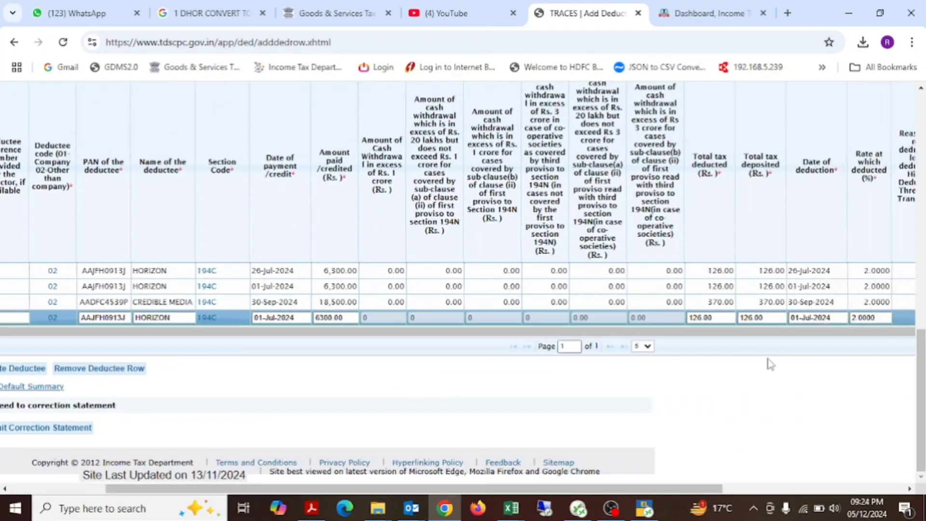
Step: Remove the last HORIZON row dated 01-Jul-2024 from the added deductees
scroll(769, 364, left, 4)
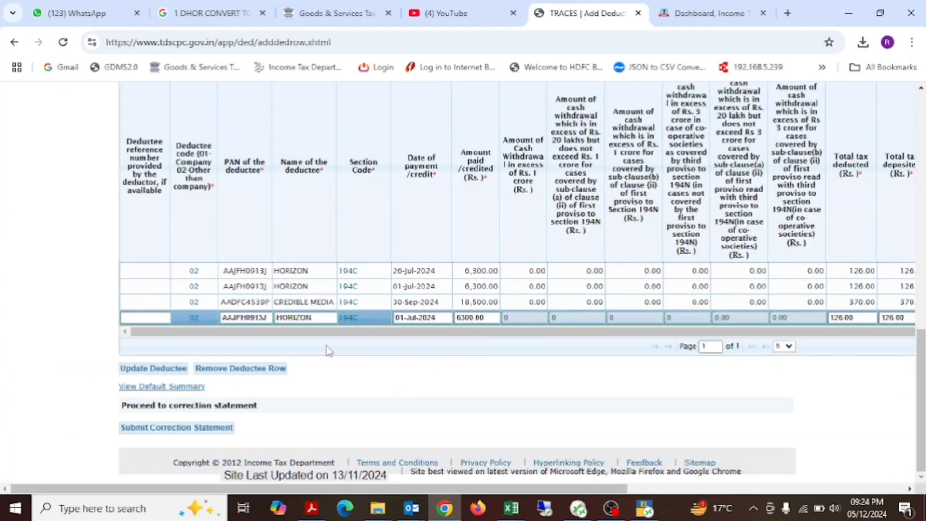
click(236, 369)
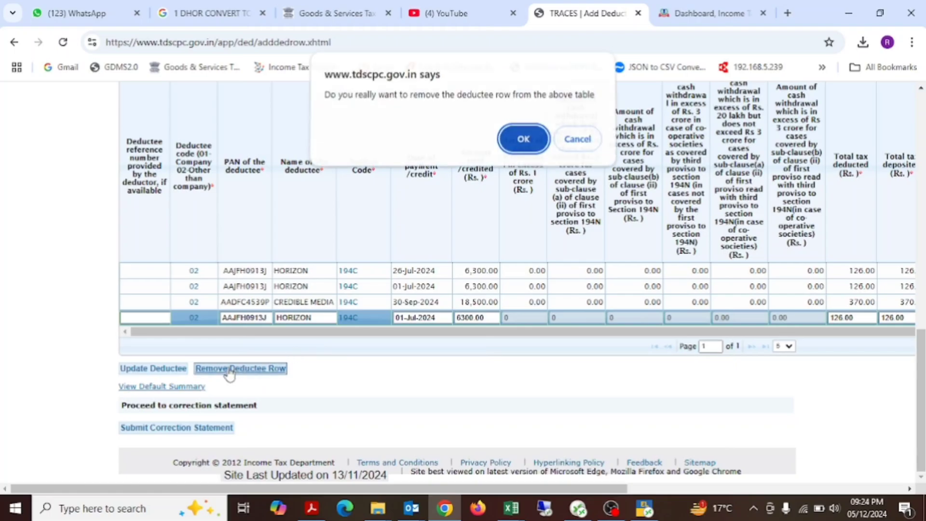
click(519, 141)
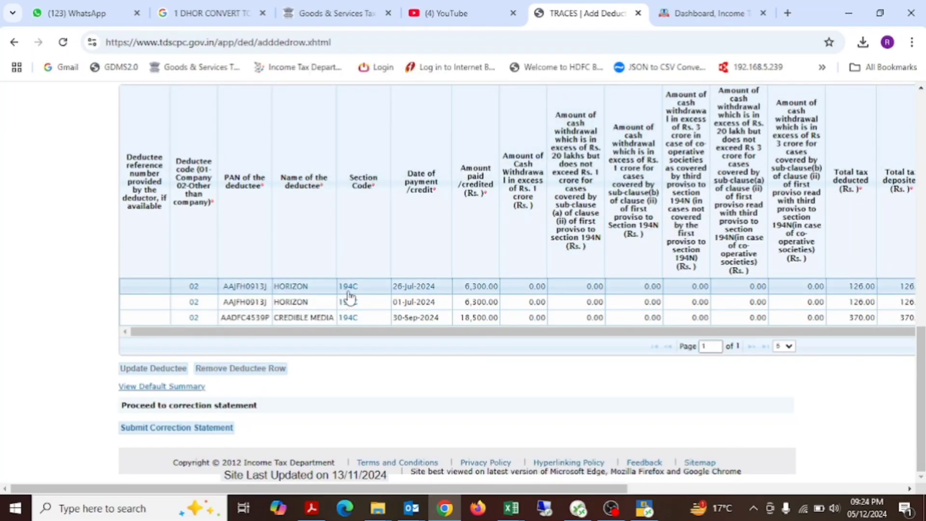
Step: Check the remaining added deductees' tax, deduction dates, rates and challan numbers, and submit the correction statement
scroll(709, 303, right, 4)
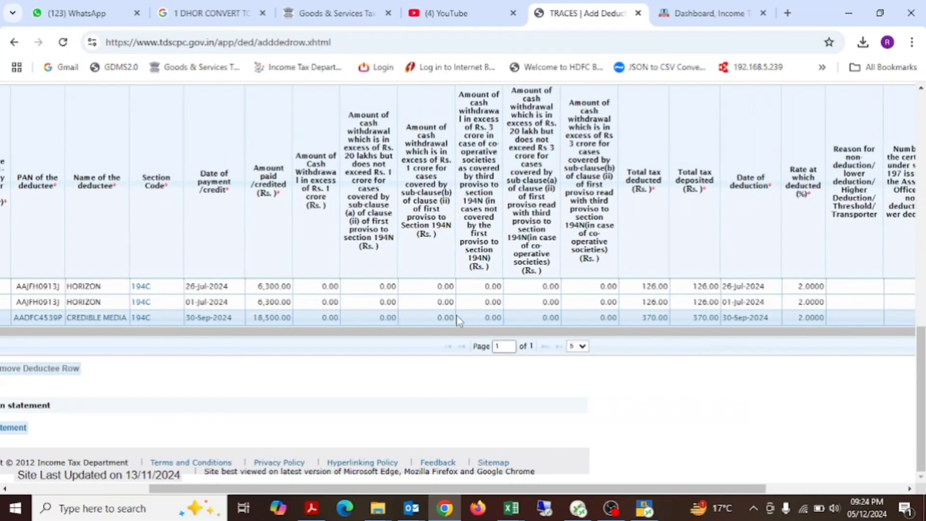
scroll(710, 303, right, 4)
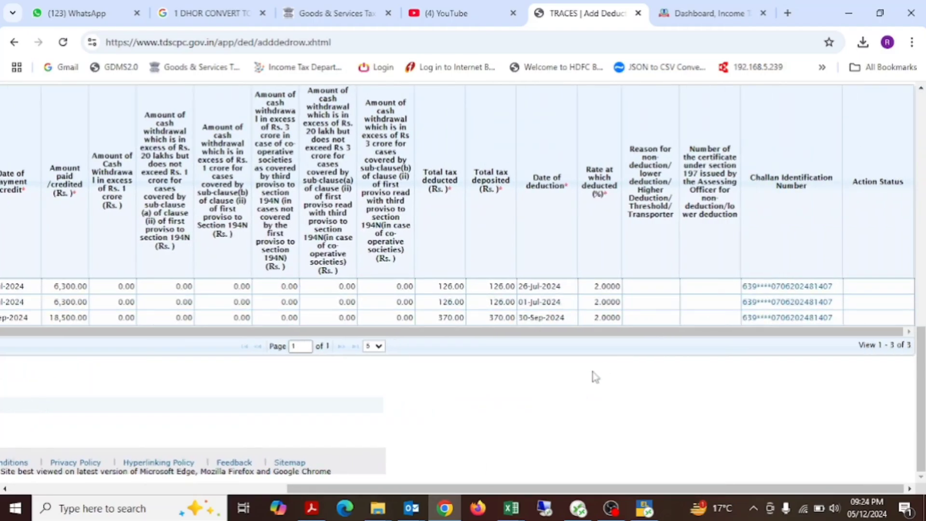
scroll(594, 375, left, 1)
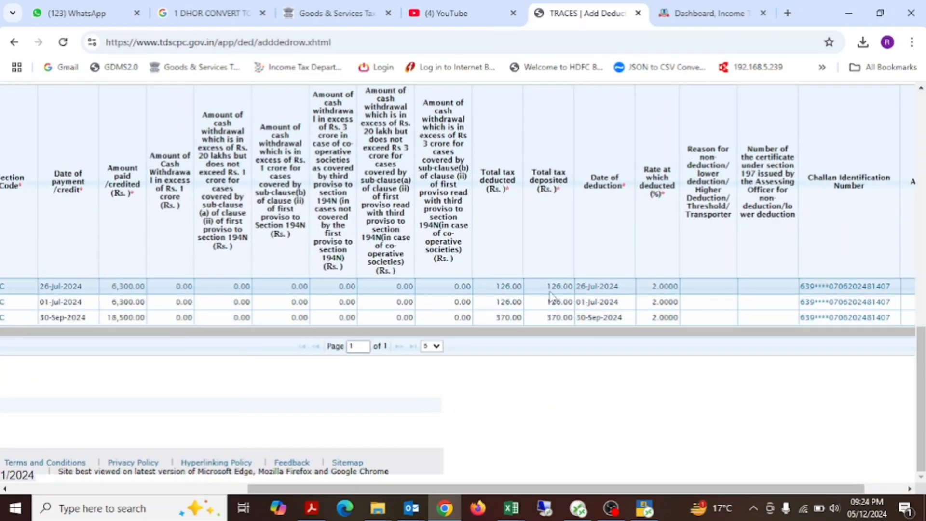
key(alt+Tab)
key(alt+Tab)
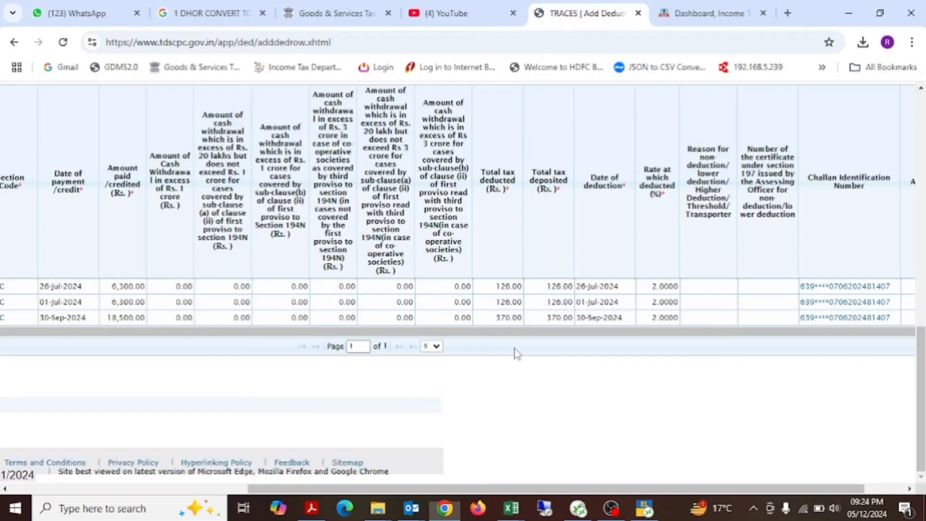
click(175, 428)
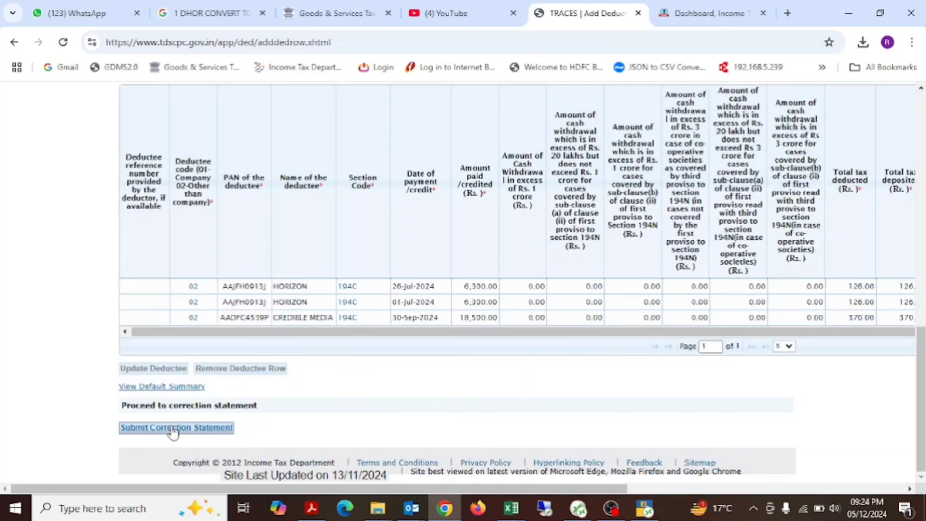
Step: Review the challan corrections in the action summary, for both challans in the statement and challans added to it
scroll(324, 342, down, 1)
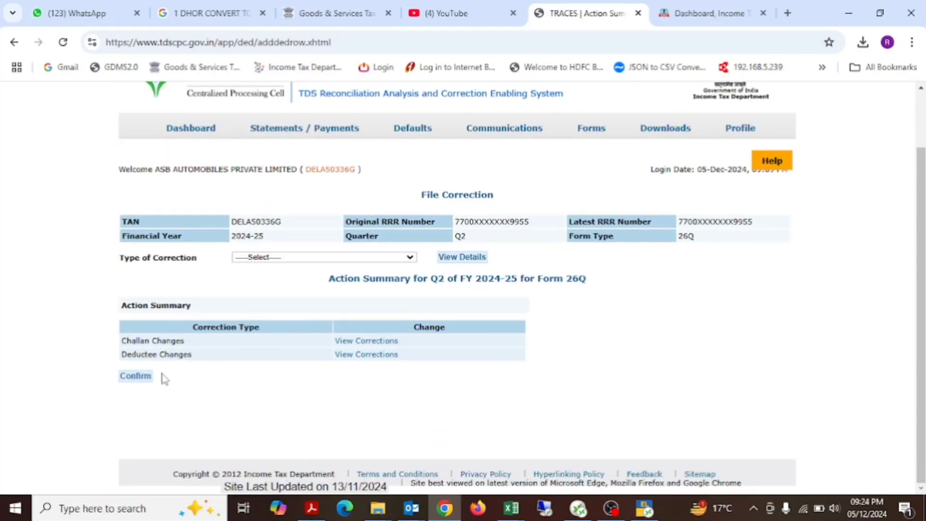
click(366, 341)
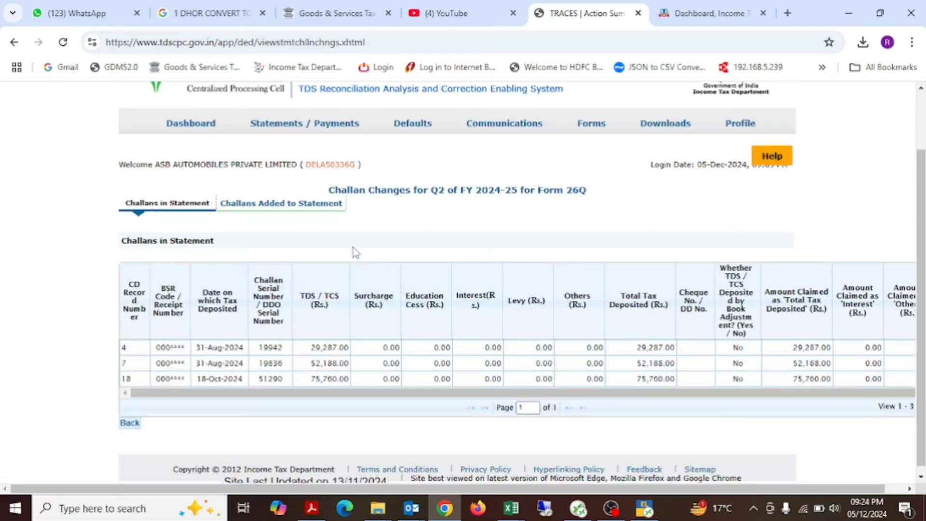
click(321, 207)
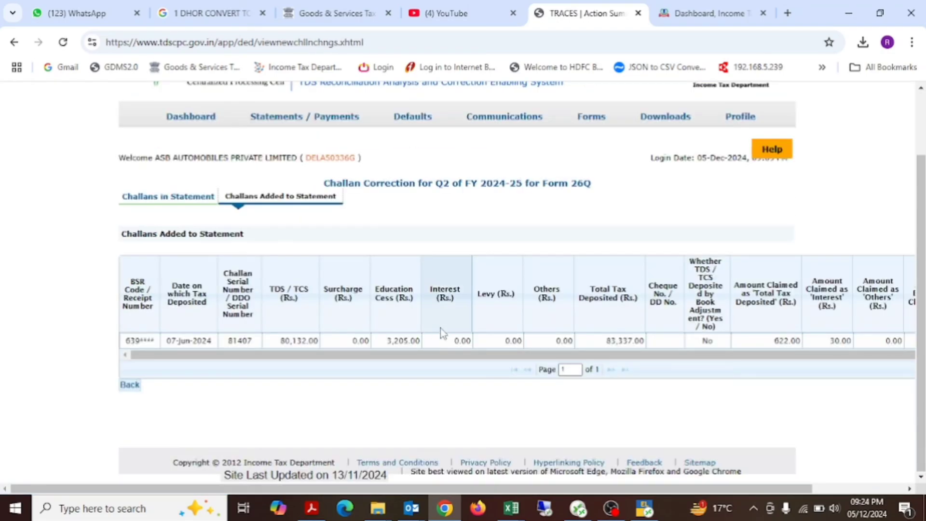
click(132, 385)
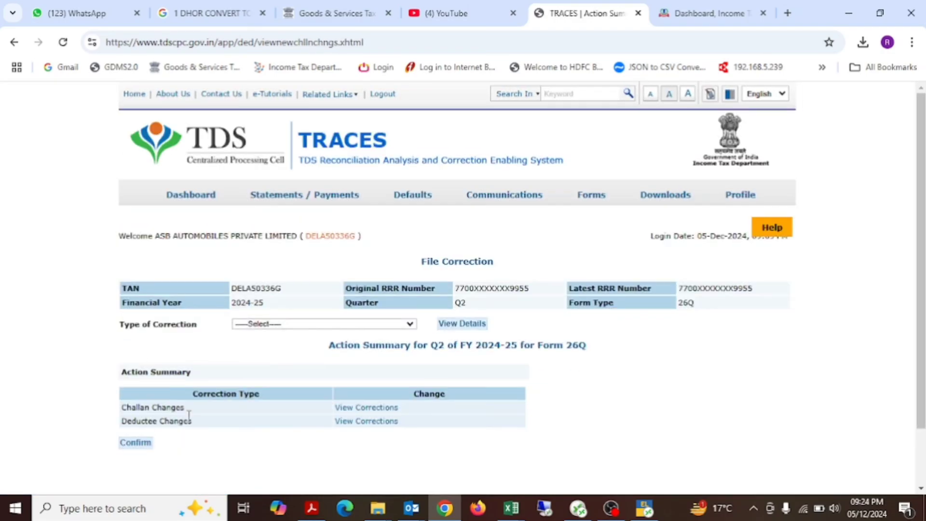
Step: Review the deductee corrections in the action summary, for both deductees in the statement and deductees added to it
click(338, 424)
scroll(354, 430, down, 4)
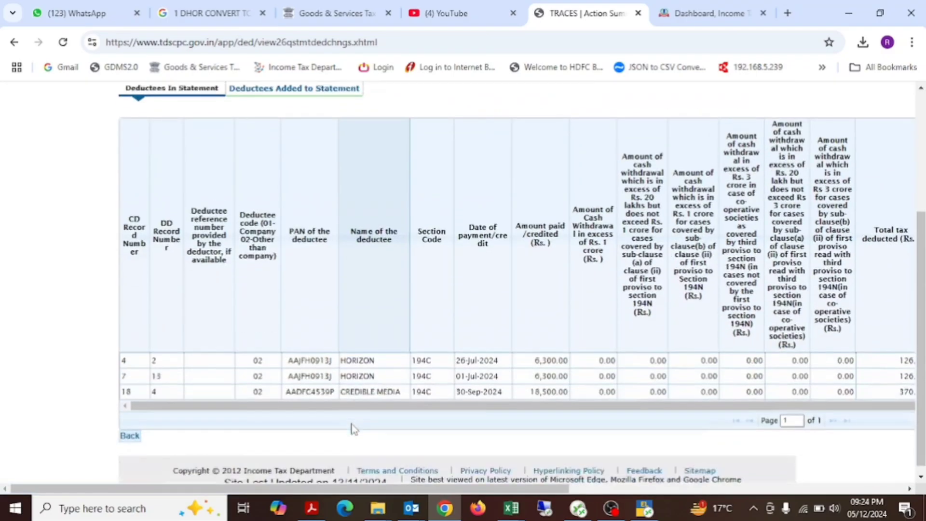
scroll(374, 261, up, 10)
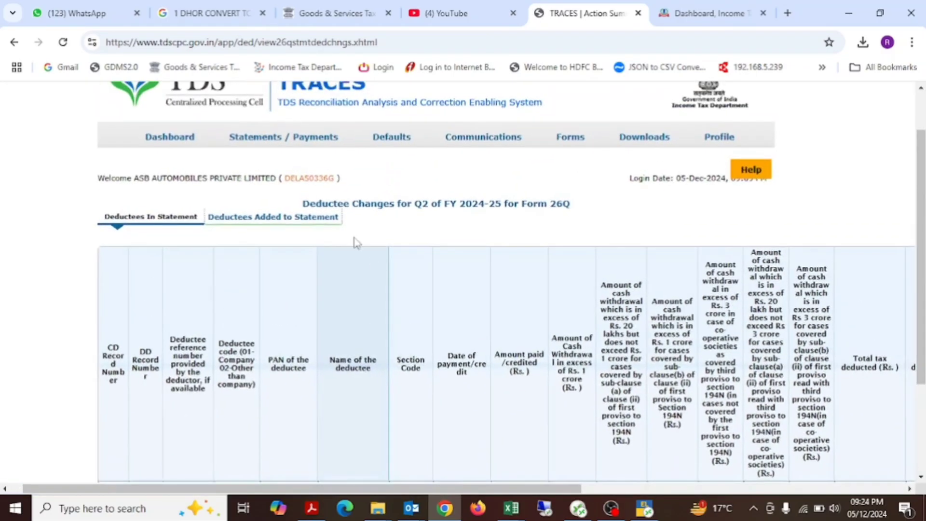
click(306, 224)
scroll(397, 239, down, 4)
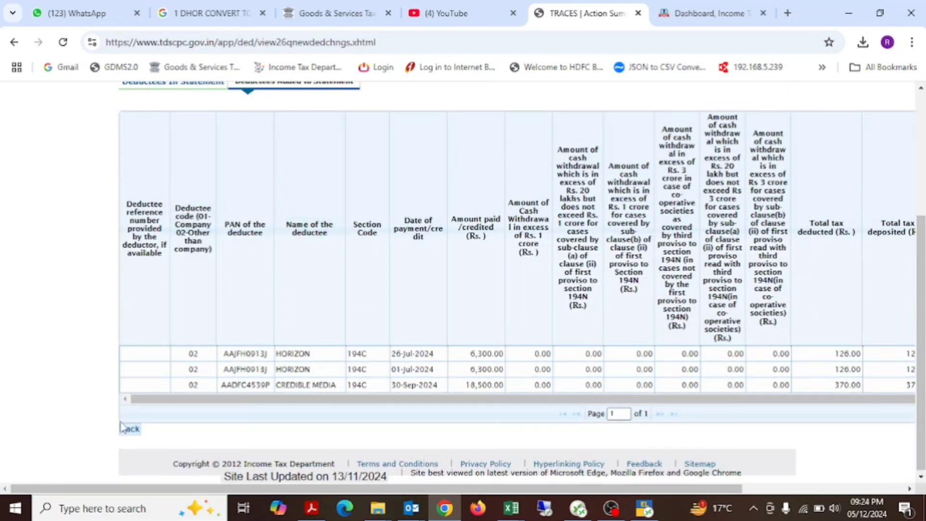
click(133, 428)
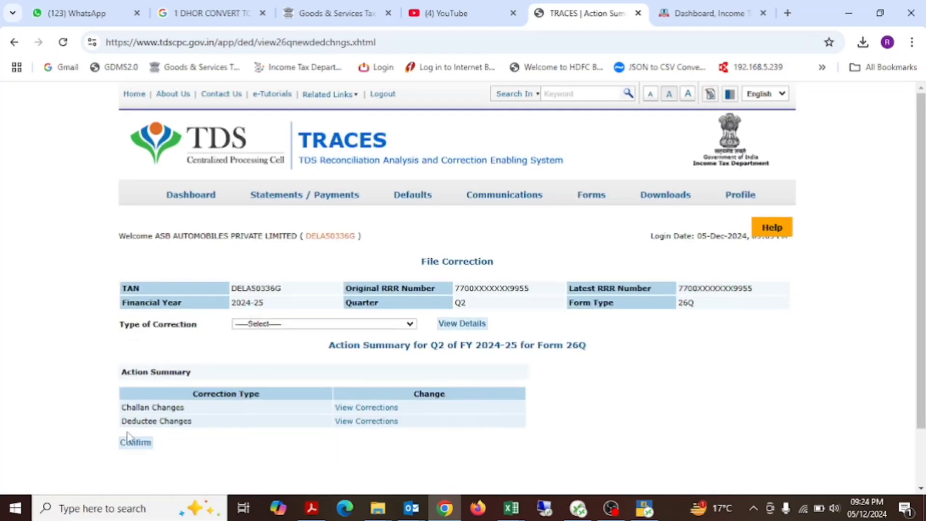
Step: Confirm the action summary of the correction statement and open the list of corrections ready for submission
click(142, 445)
scroll(447, 353, down, 1)
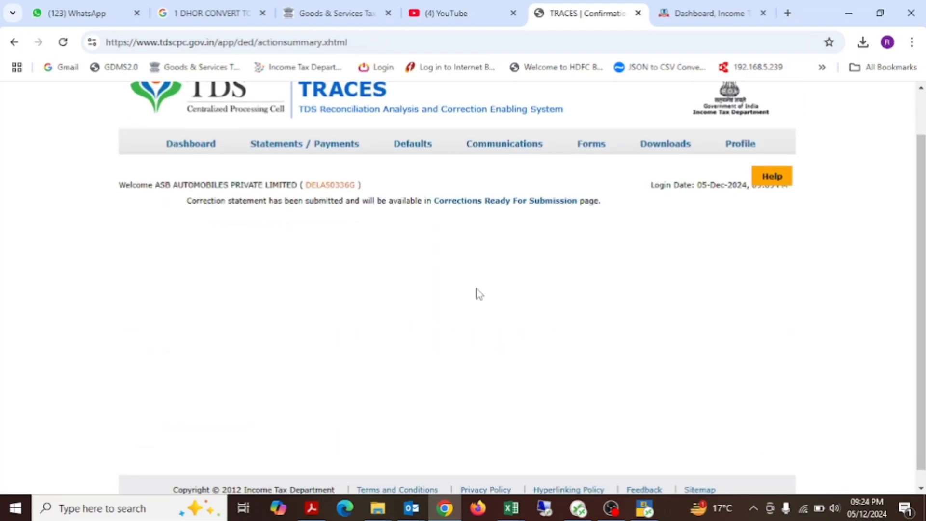
click(494, 205)
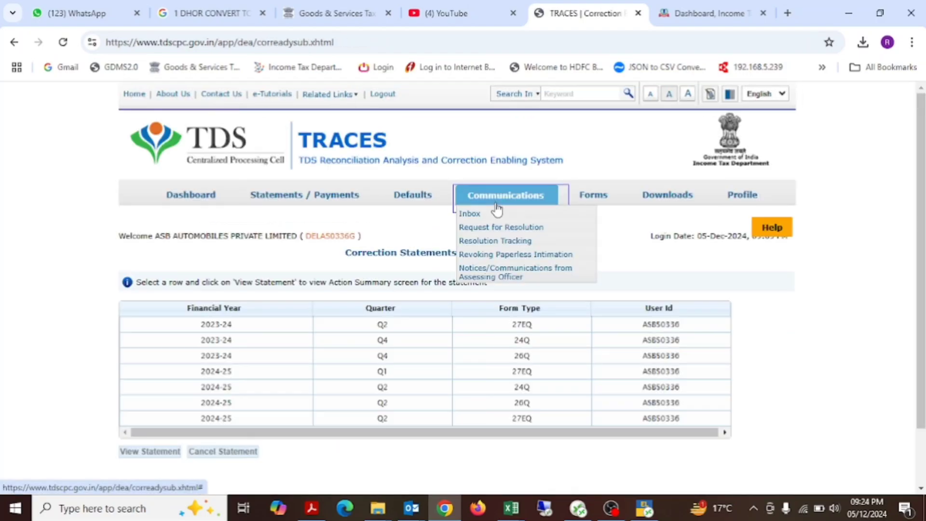
scroll(606, 372, down, 1)
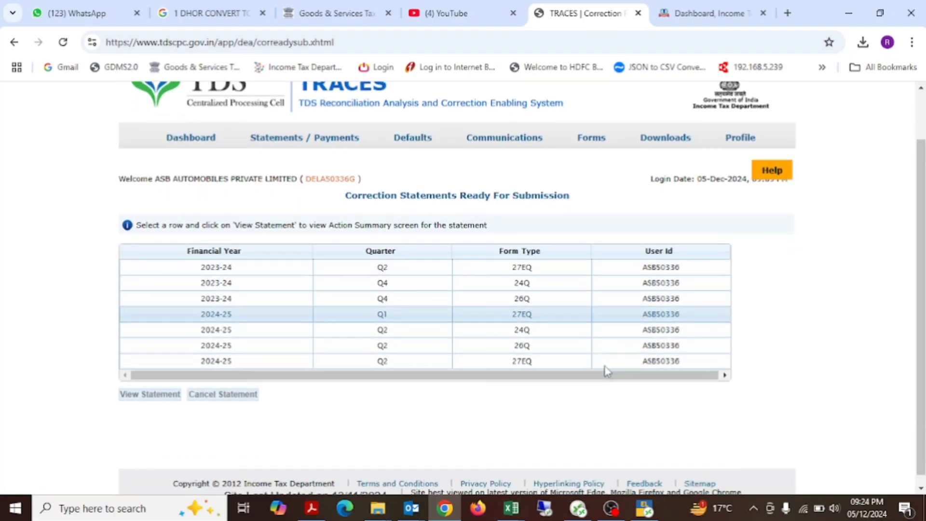
Step: View the 2024-25 Q2 Form 26Q correction statement and submit it for processing
click(488, 346)
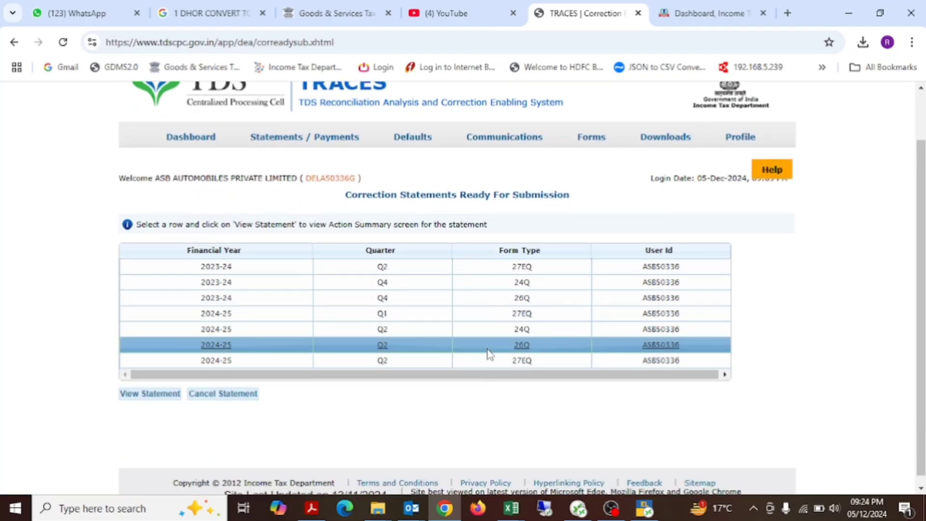
click(169, 395)
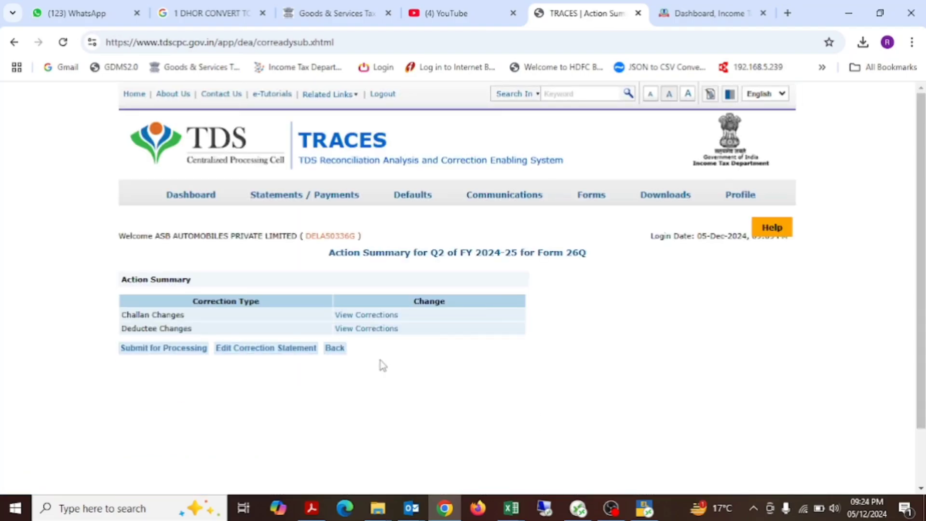
scroll(381, 366, down, 1)
click(173, 303)
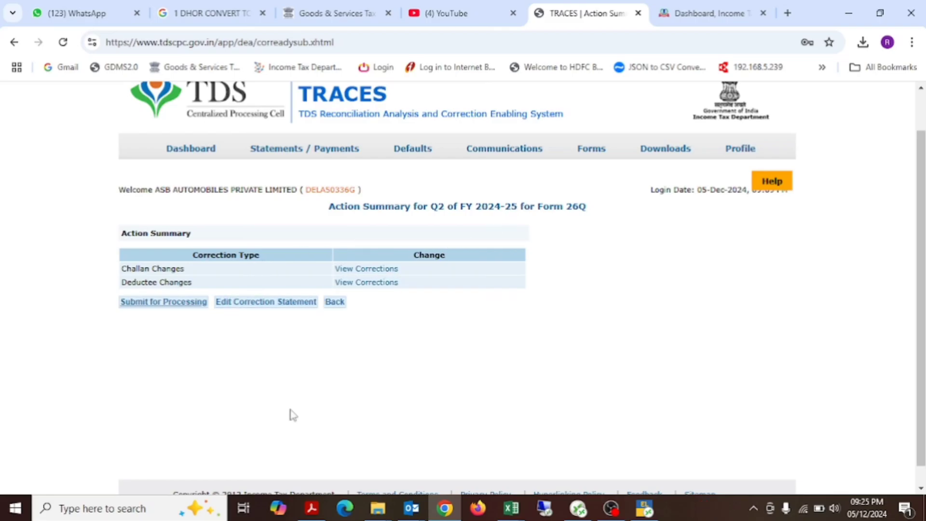
key(alt+Tab)
click(462, 338)
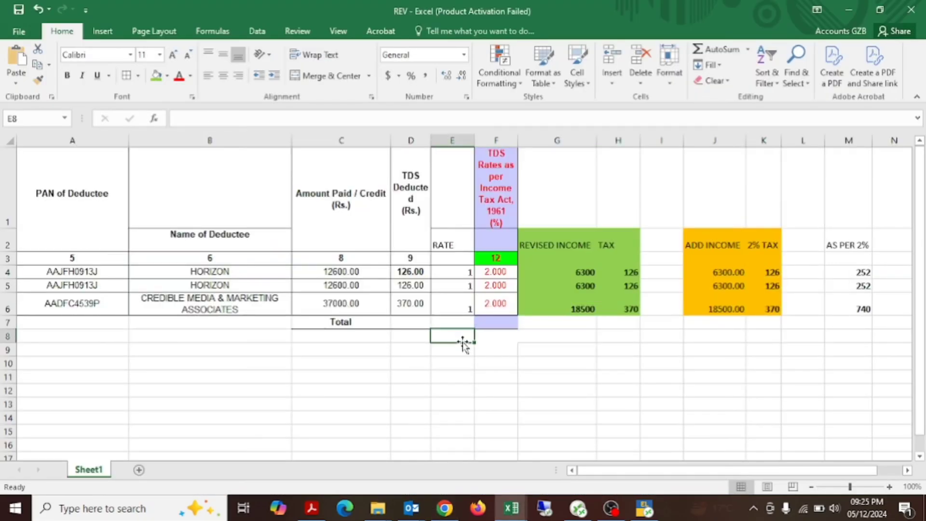
key(alt+Tab)
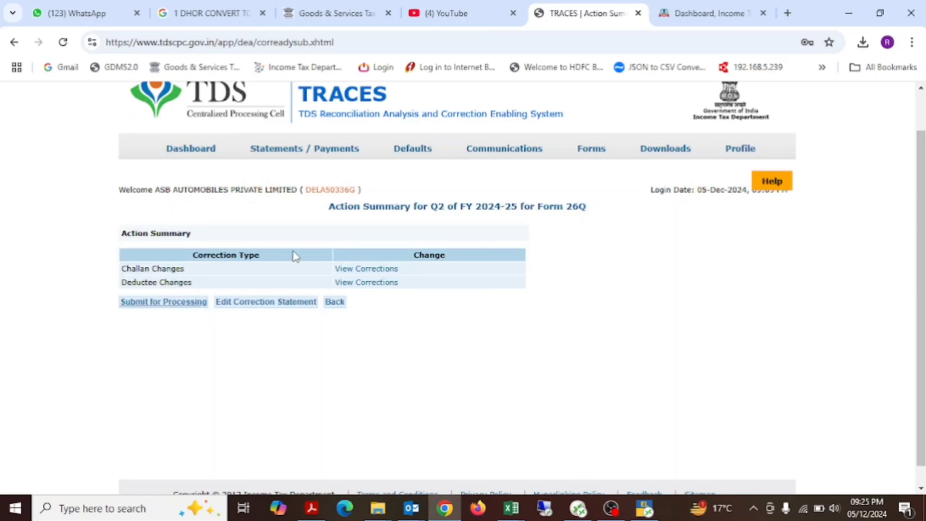
mouse_move(593, 149)
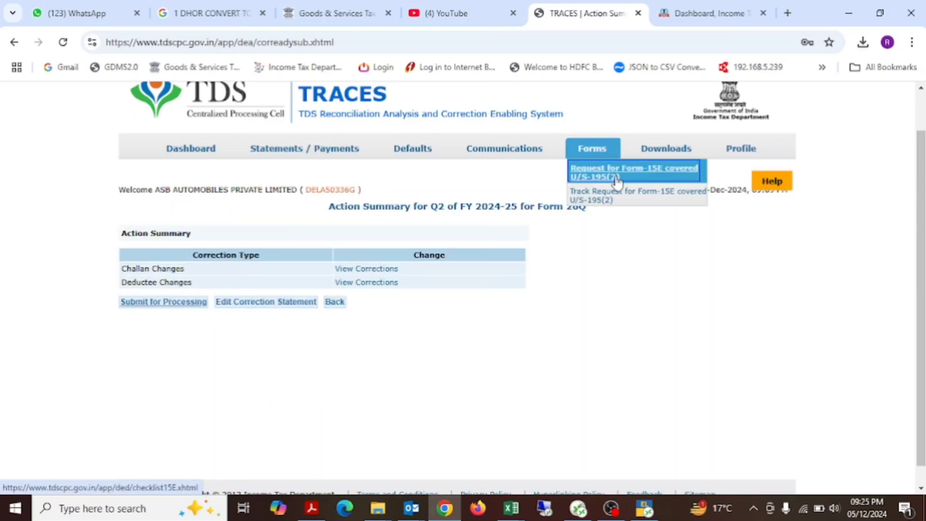
key(alt+Tab)
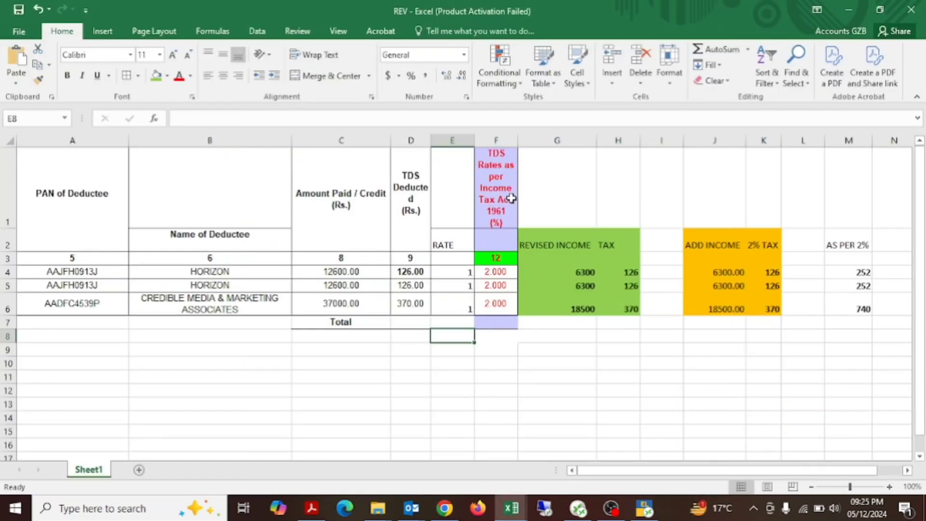
click(566, 322)
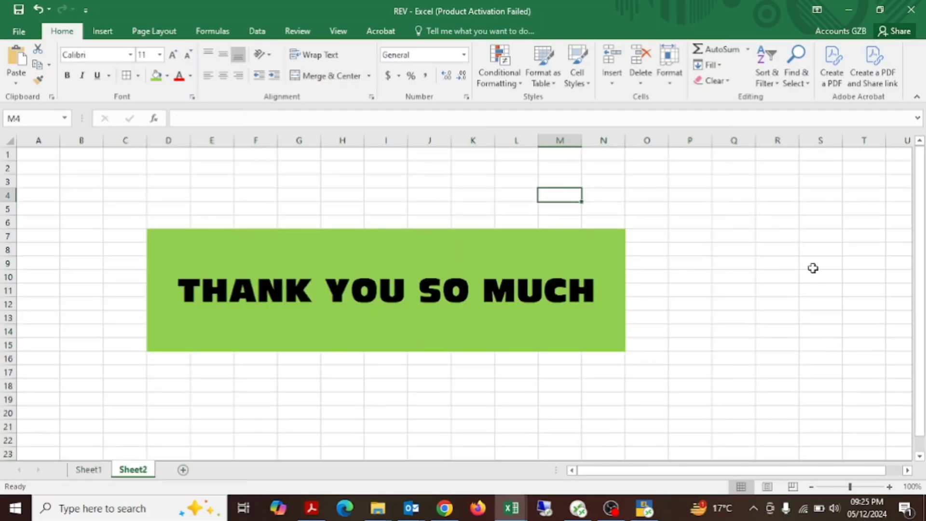
click(813, 265)
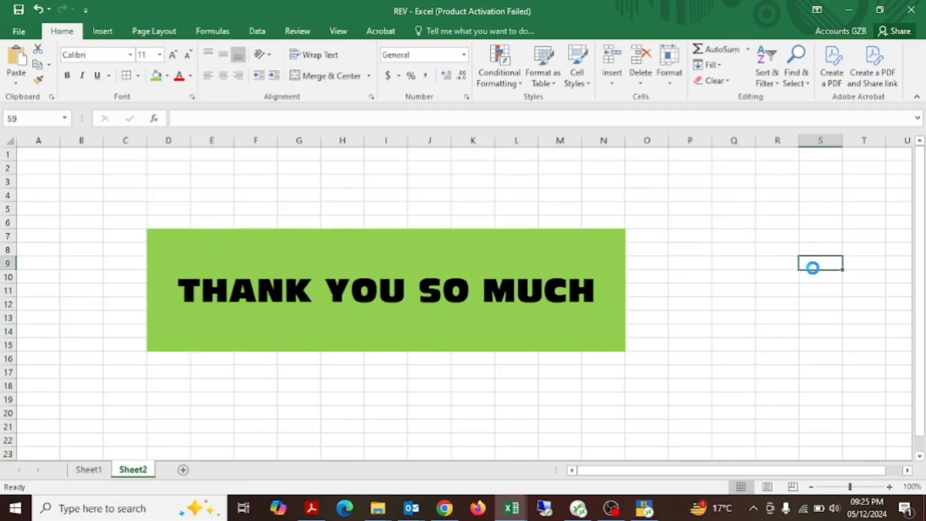